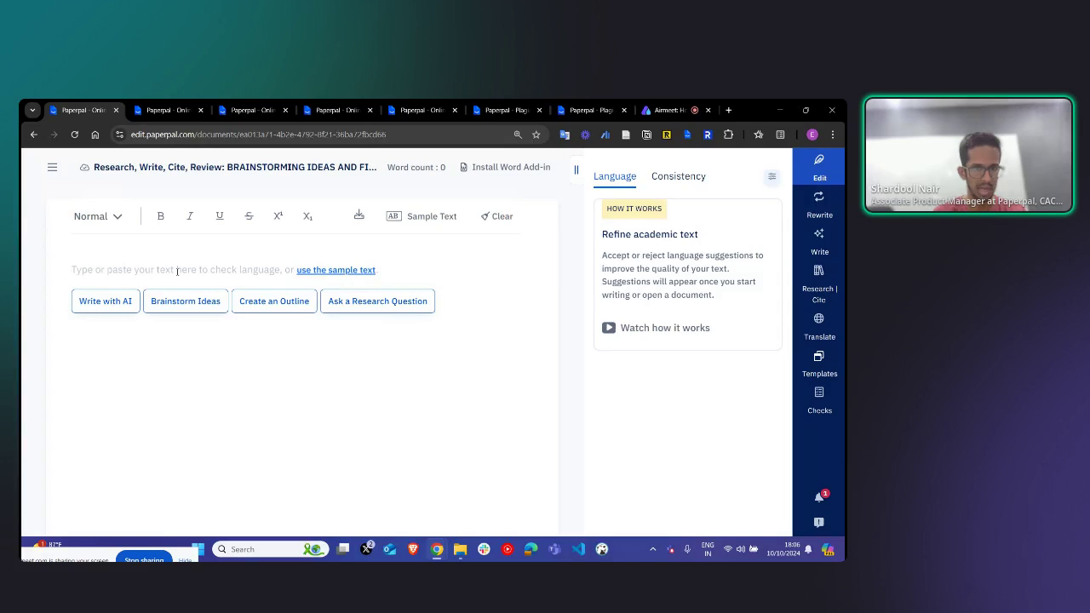
Step: Start writing with AI in the empty document and look through the additional writing prompt ideas
{"action": "left_click", "coordinate": [274, 300]}
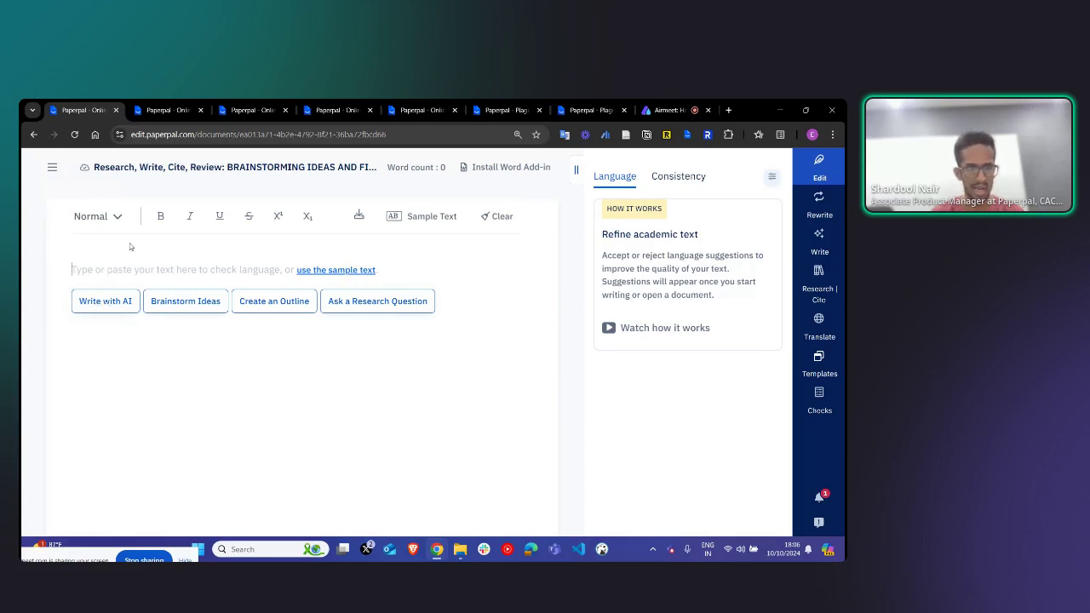
{"action": "left_click", "coordinate": [88, 307]}
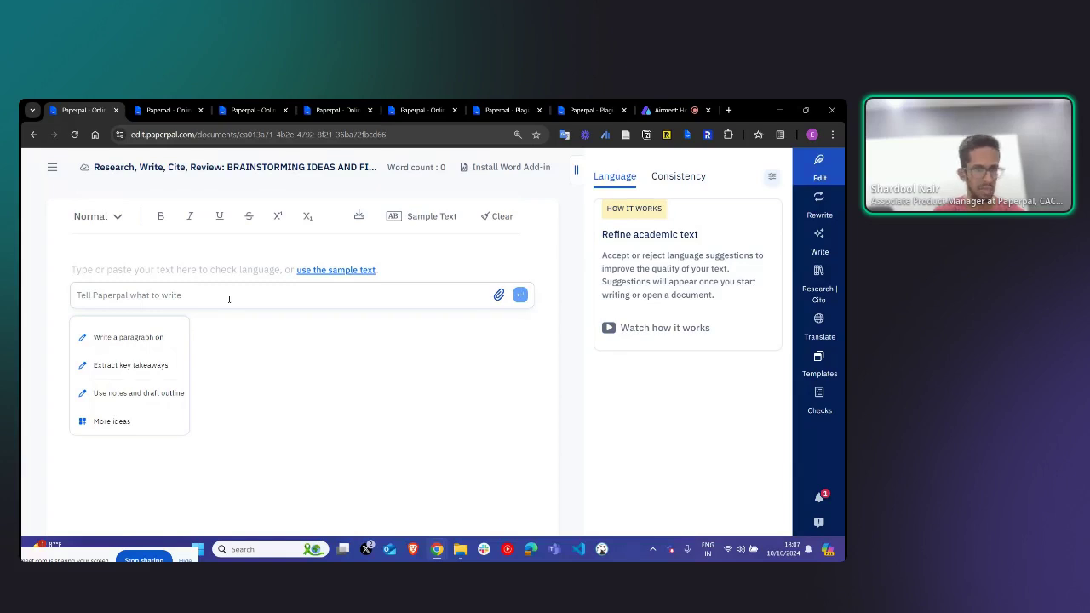
{"action": "left_click", "coordinate": [115, 421]}
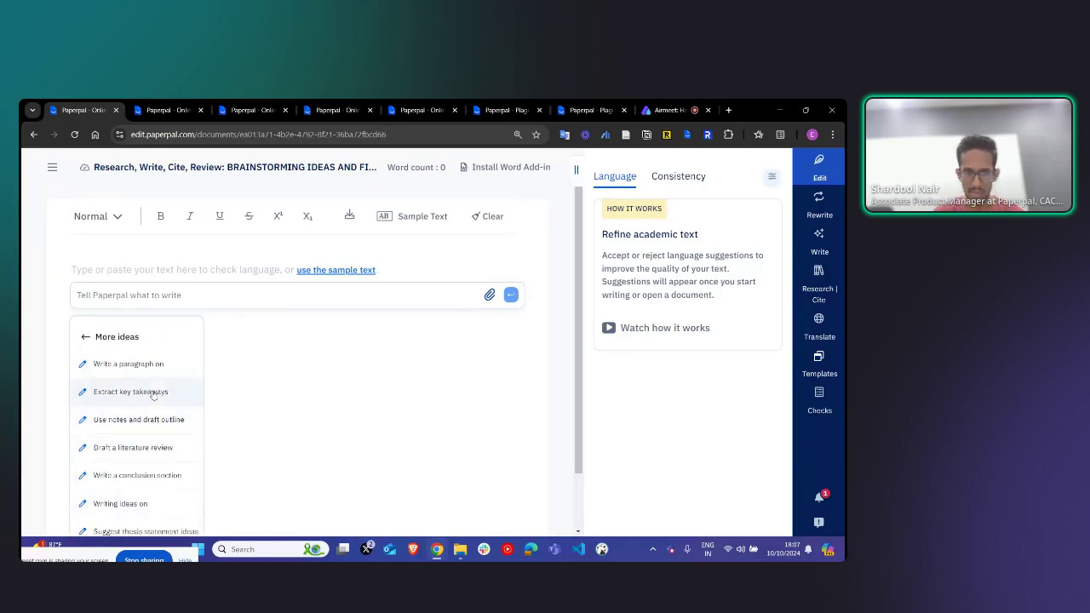
{"action": "scroll", "coordinate": [145, 392], "scroll_direction": "down", "scroll_amount": 1}
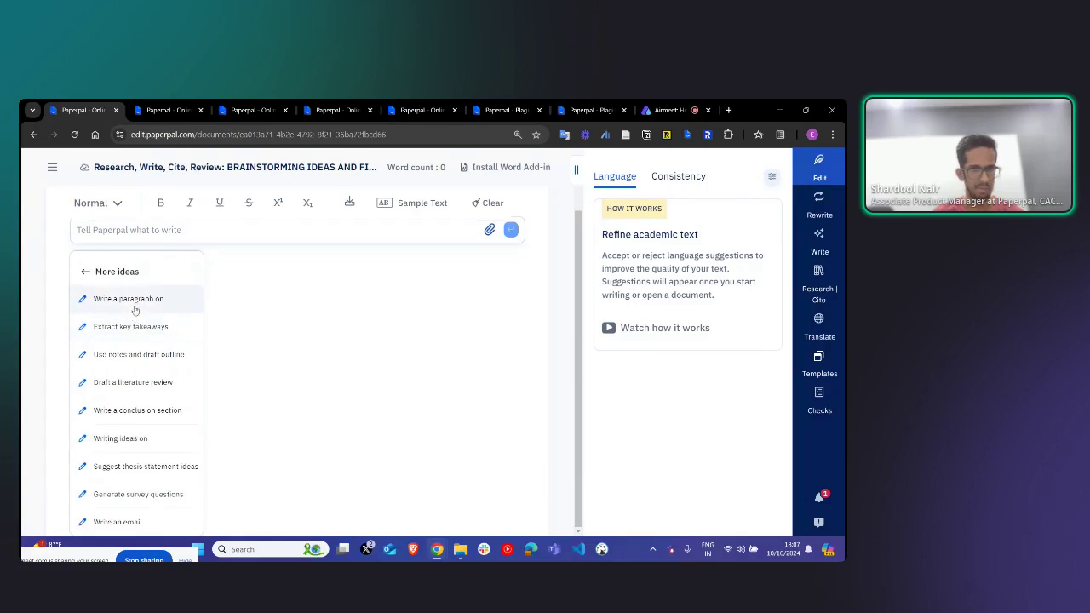
{"action": "left_click", "coordinate": [87, 272]}
Step: Ask Paperpal "what points to include in my essay on climate change and mental health"
{"action": "left_click", "coordinate": [205, 298]}
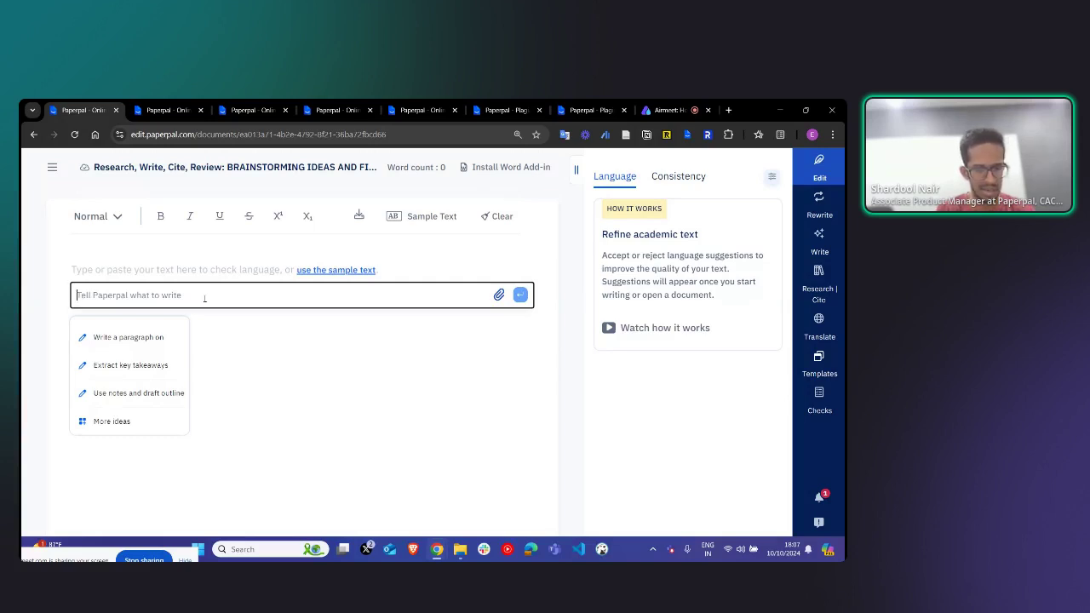
{"action": "type", "text": "what points to "}
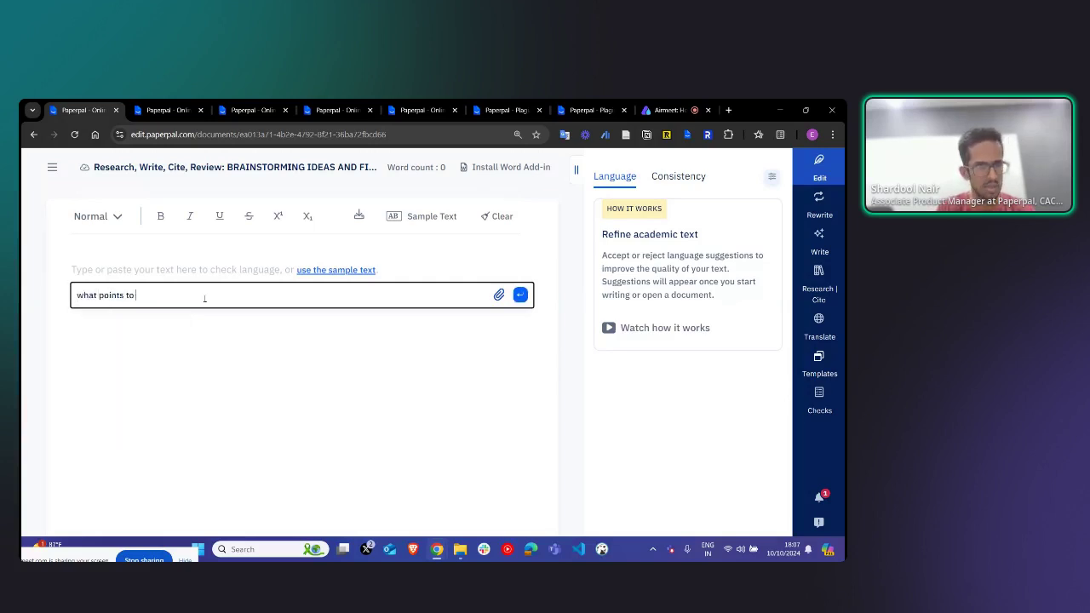
{"action": "type", "text": "include in my"}
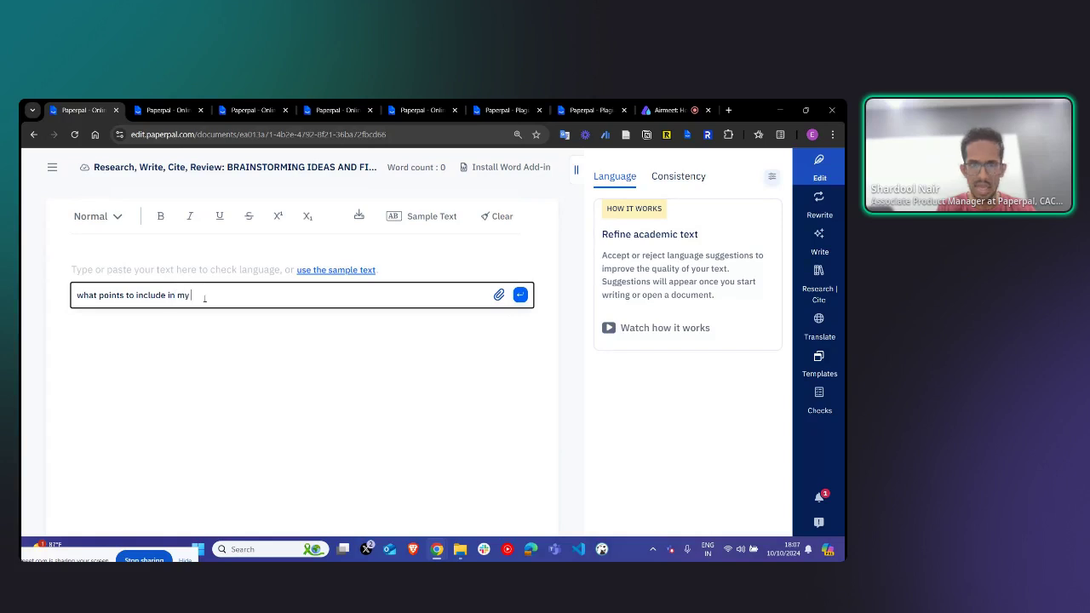
{"action": "type", "text": " essay on"}
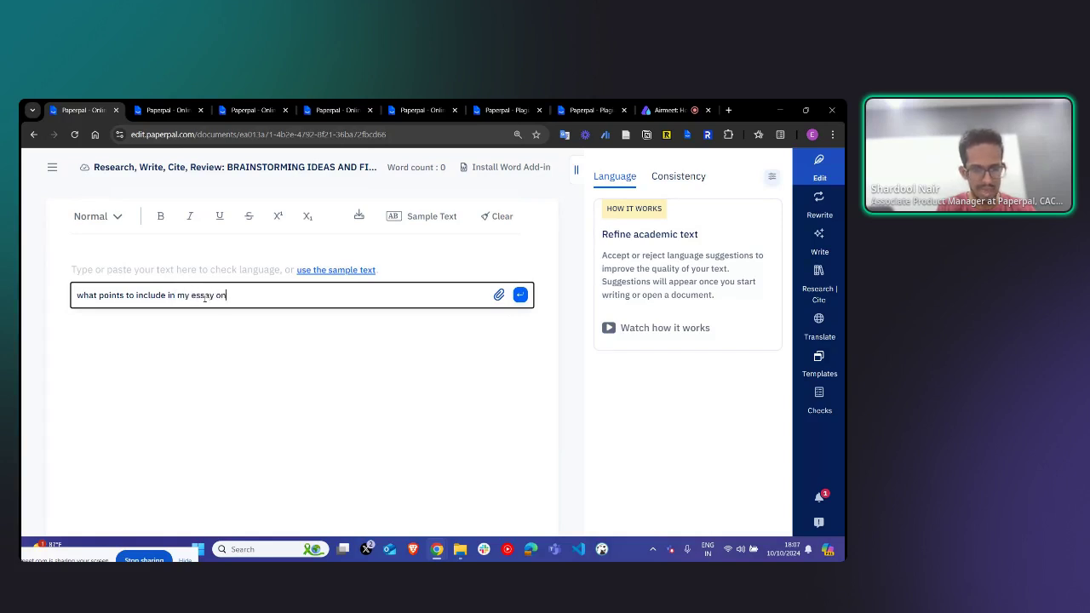
{"action": "type", "text": " climate change and mental health"}
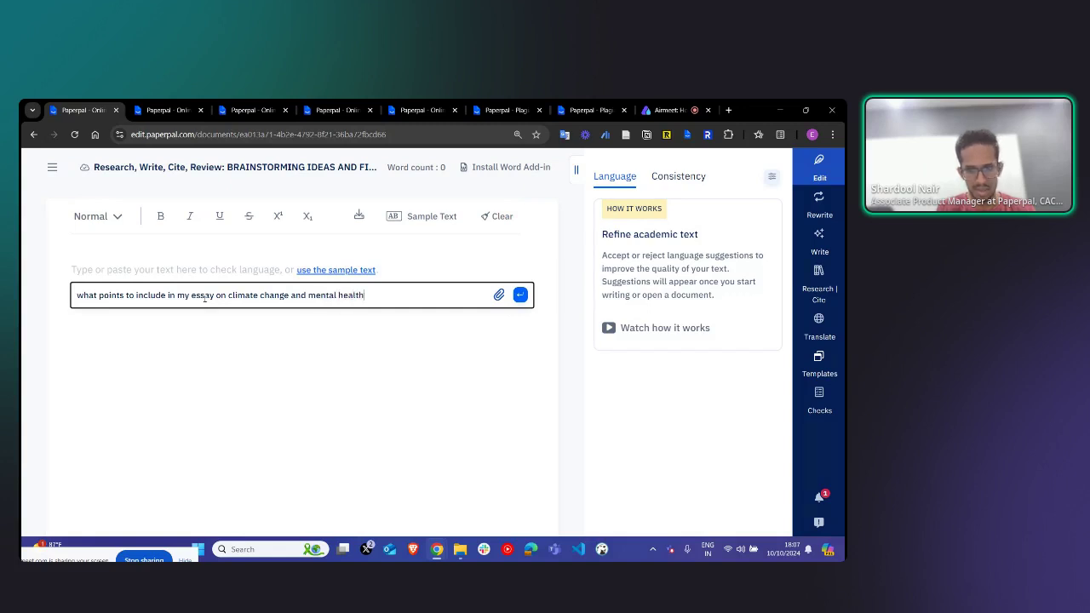
{"action": "key", "text": "Return"}
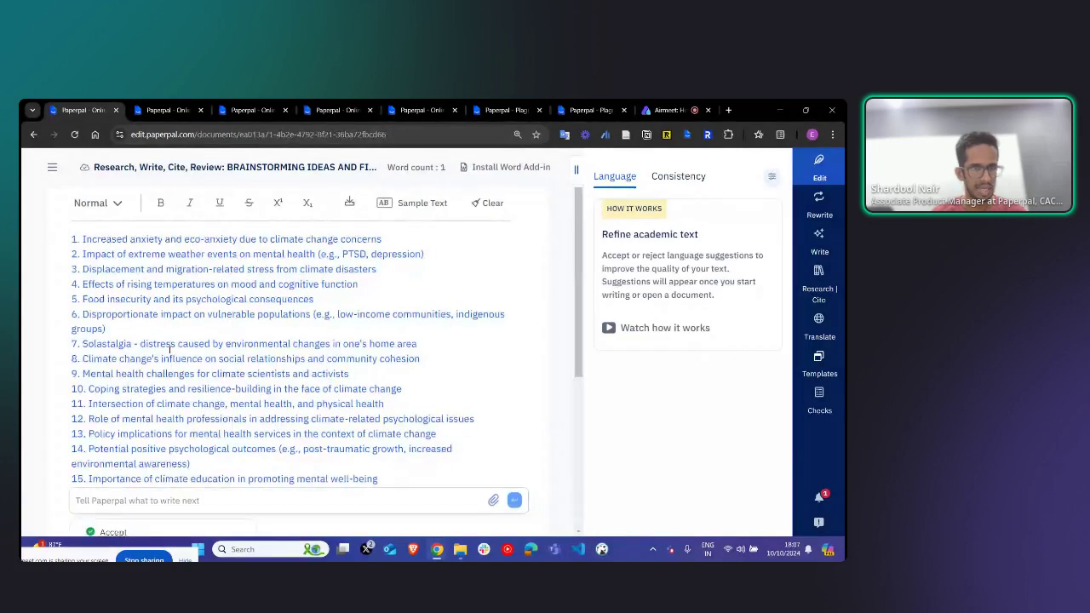
Step: Examine the generated essay points on climate change and mental health and the follow-up options offered for them
{"action": "scroll", "coordinate": [148, 290], "scroll_direction": "up", "scroll_amount": 3}
{"action": "scroll", "coordinate": [147, 287], "scroll_direction": "up", "scroll_amount": 2}
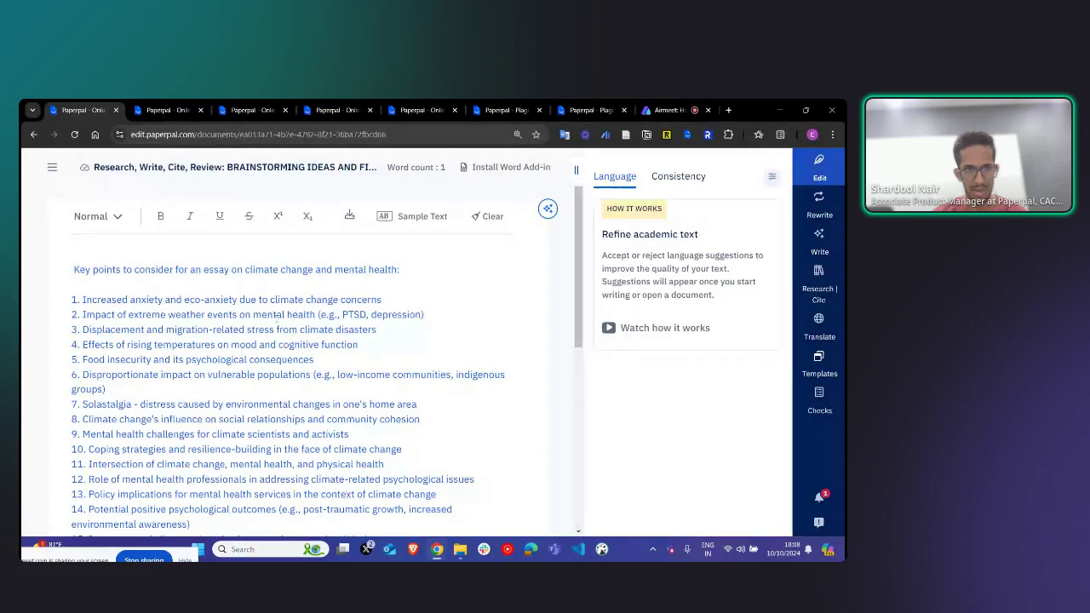
{"action": "scroll", "coordinate": [295, 323], "scroll_direction": "down", "scroll_amount": 1}
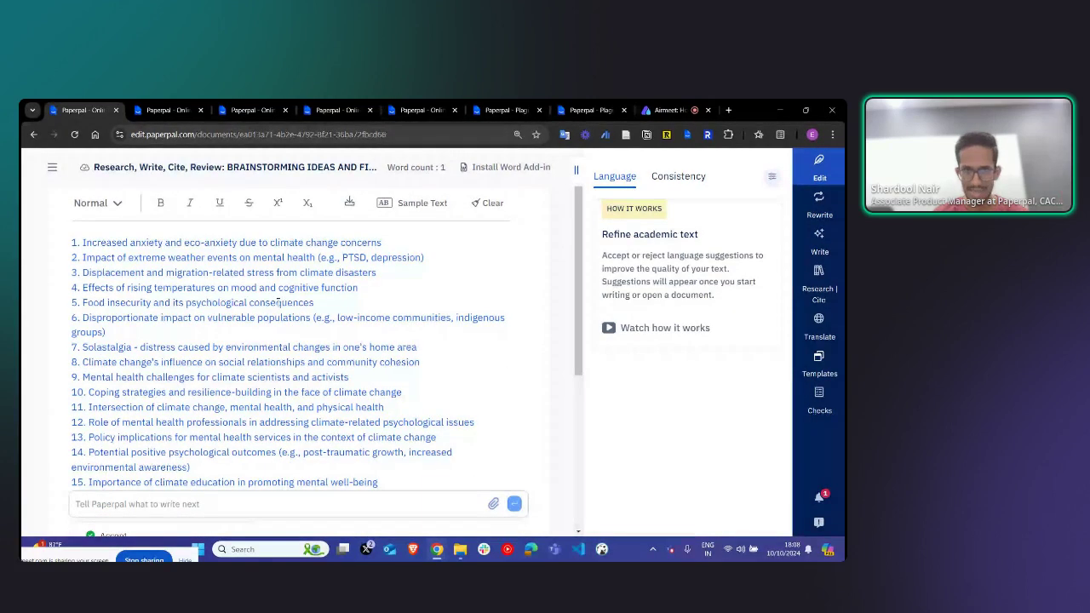
{"action": "scroll", "coordinate": [281, 298], "scroll_direction": "down", "scroll_amount": 2}
{"action": "scroll", "coordinate": [264, 302], "scroll_direction": "down", "scroll_amount": 1}
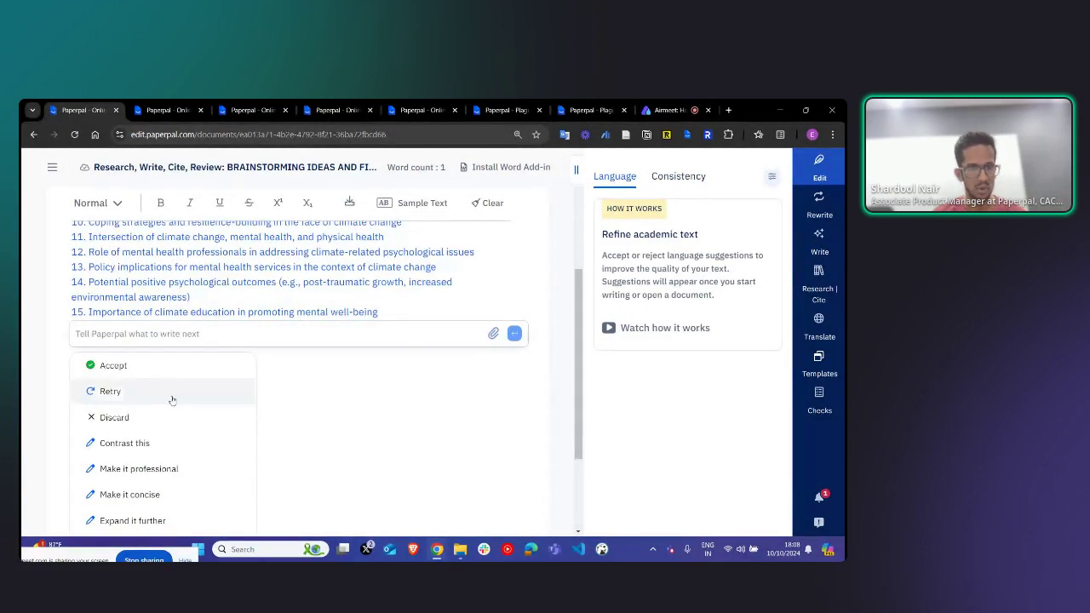
{"action": "scroll", "coordinate": [175, 400], "scroll_direction": "down", "scroll_amount": 1}
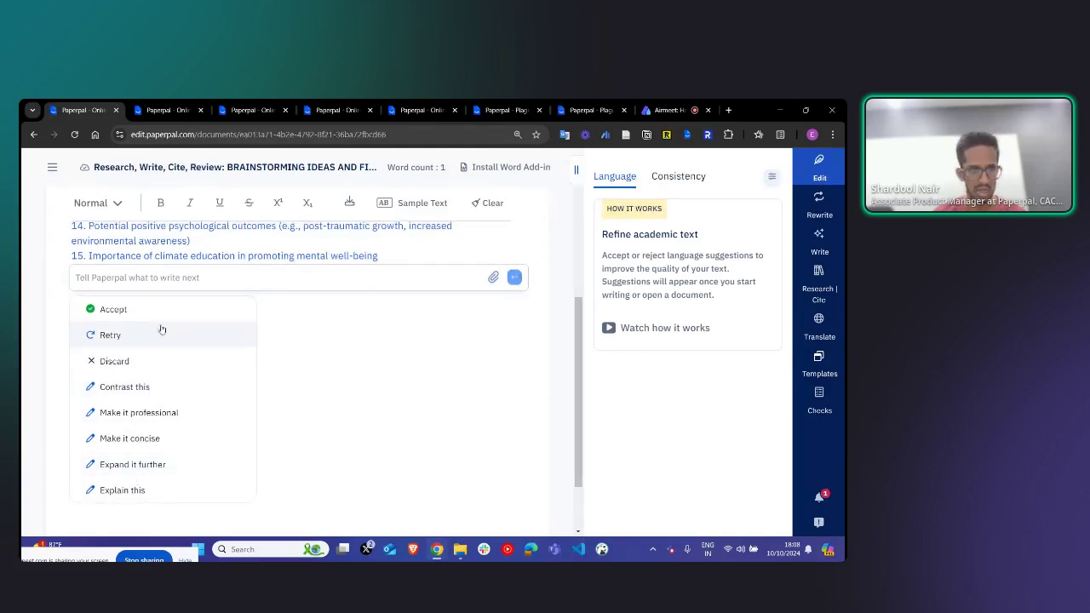
{"action": "scroll", "coordinate": [187, 313], "scroll_direction": "up", "scroll_amount": 2}
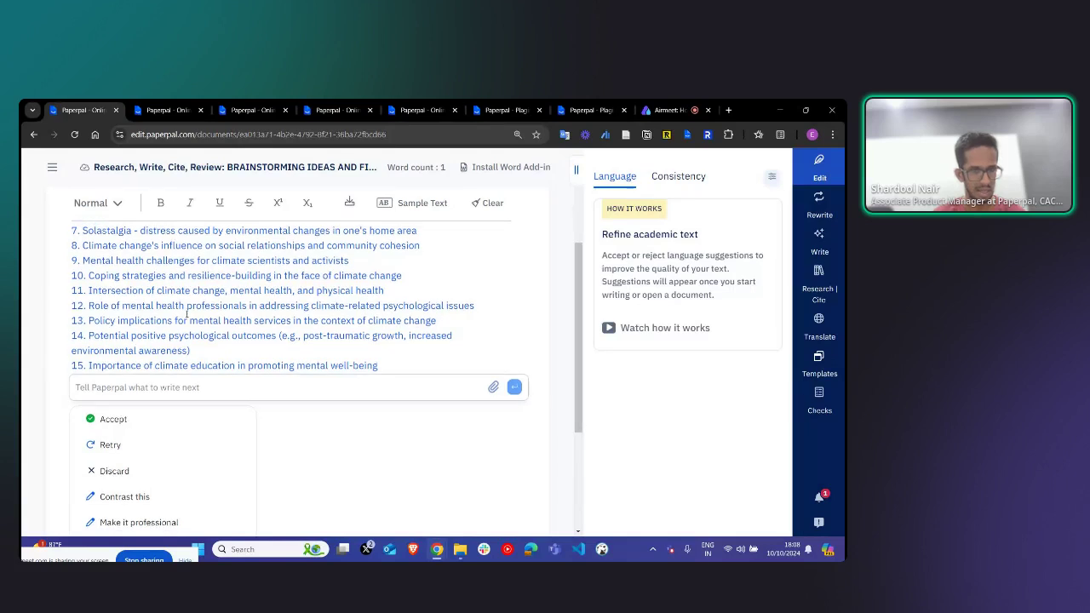
{"action": "scroll", "coordinate": [186, 314], "scroll_direction": "down", "scroll_amount": 2}
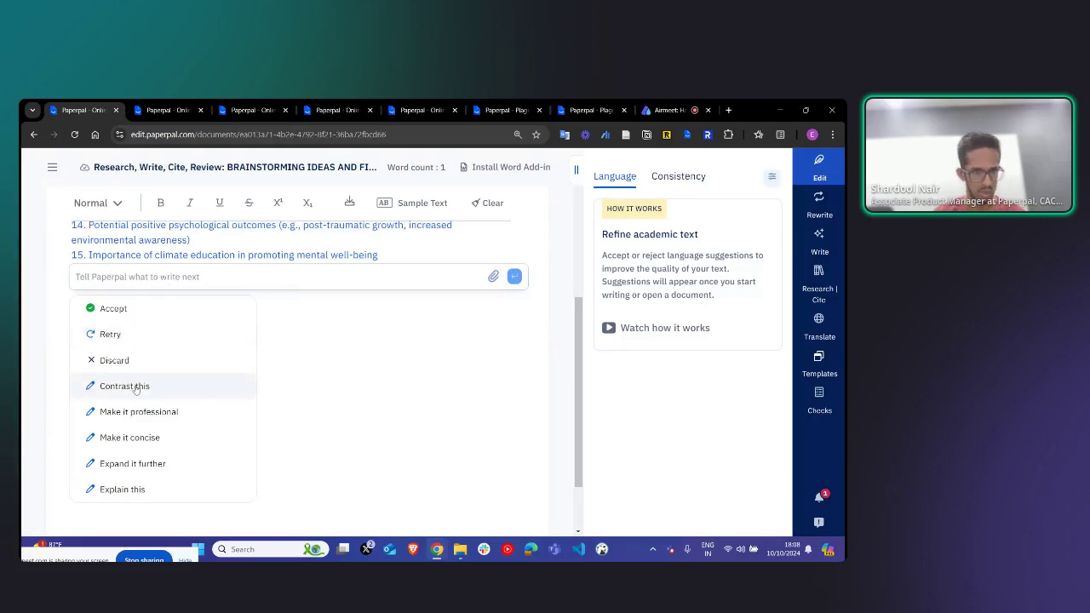
{"action": "scroll", "coordinate": [138, 441], "scroll_direction": "up", "scroll_amount": 5}
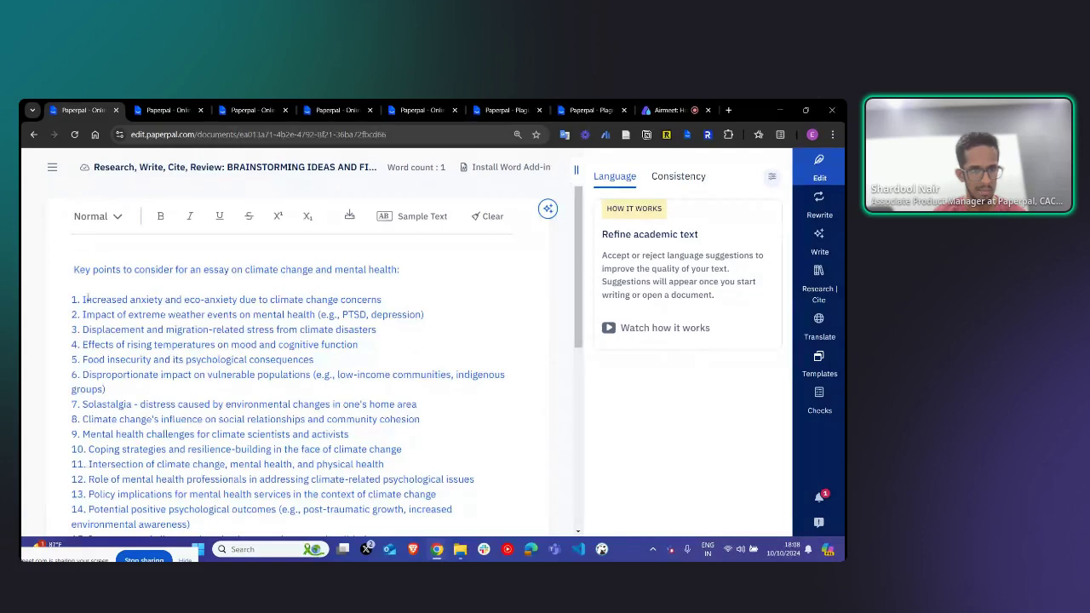
{"action": "scroll", "coordinate": [84, 298], "scroll_direction": "down", "scroll_amount": 5}
{"action": "scroll", "coordinate": [128, 300], "scroll_direction": "up", "scroll_amount": 5}
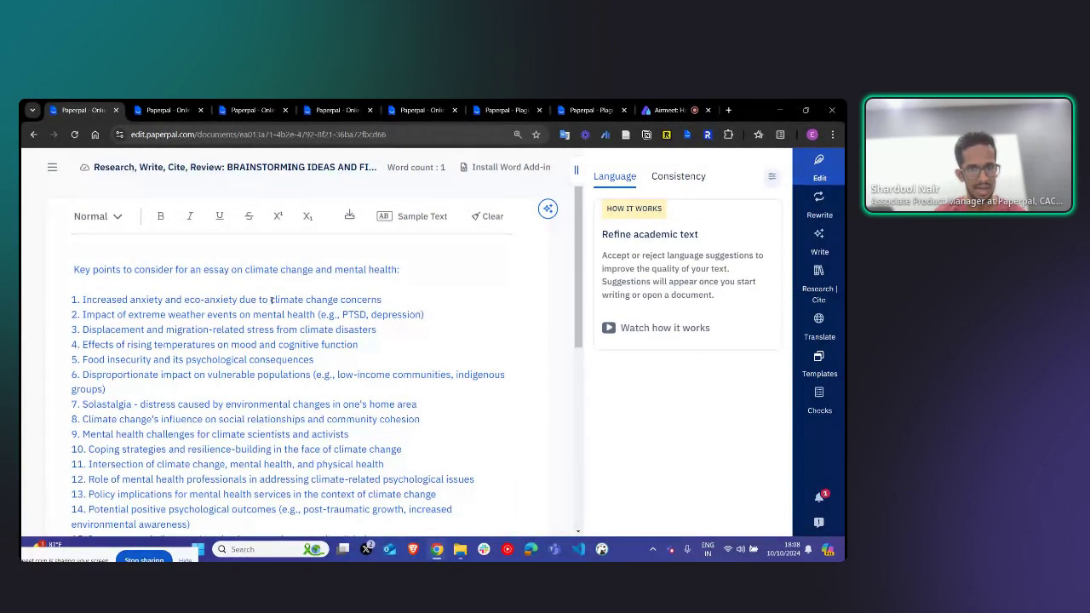
Step: Send the follow-up prompt "explain some mor points on eco anxiety" for the generated list
{"action": "scroll", "coordinate": [216, 332], "scroll_direction": "down", "scroll_amount": 3}
{"action": "left_click", "coordinate": [196, 333]}
{"action": "type", "text": "explai"}
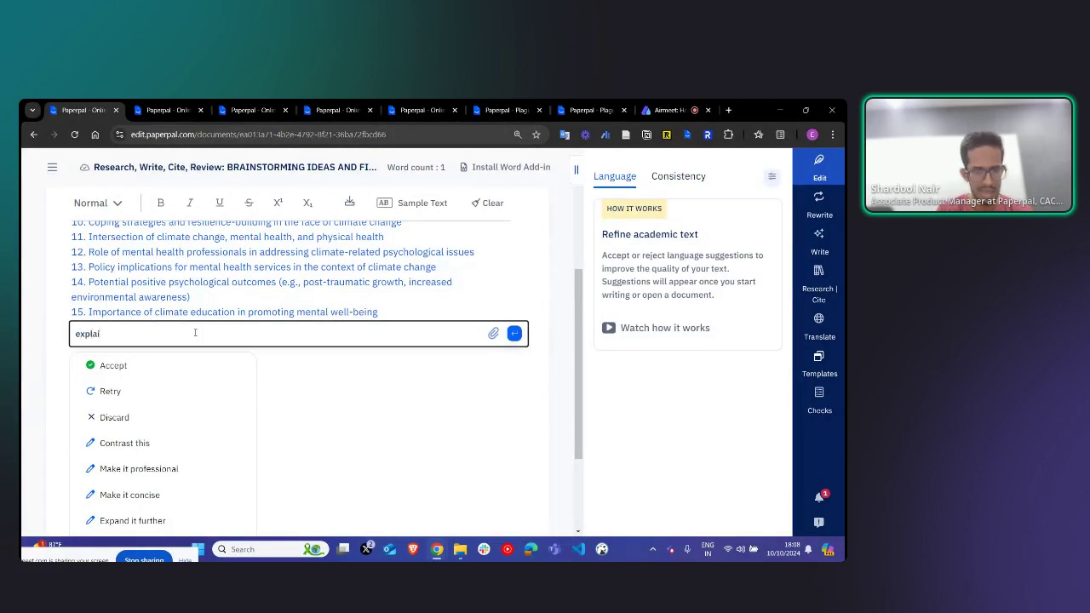
{"action": "type", "text": "n some mor points on"}
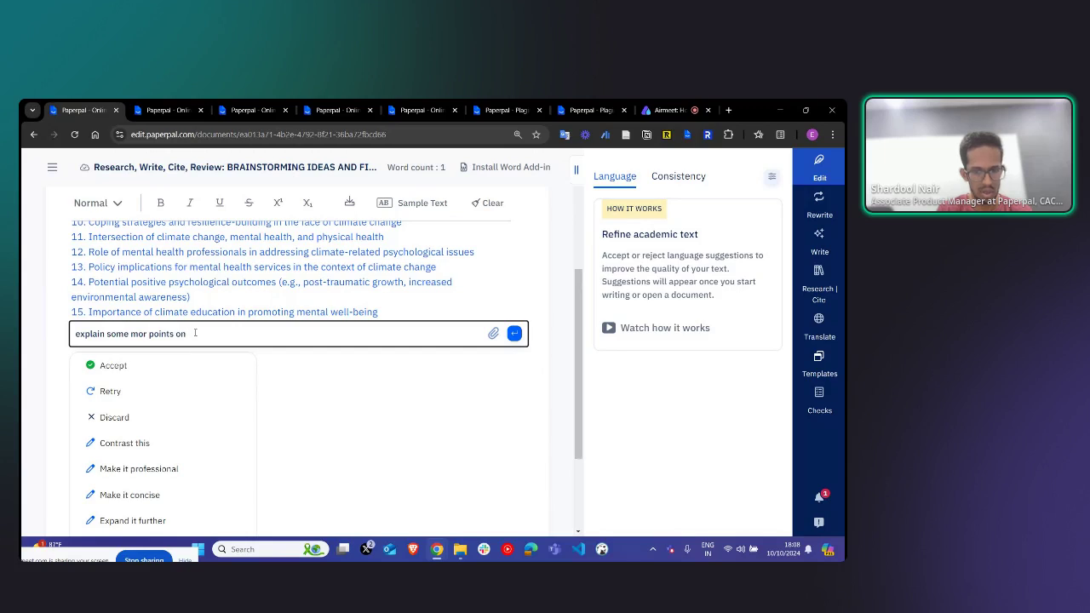
{"action": "type", "text": " eco "}
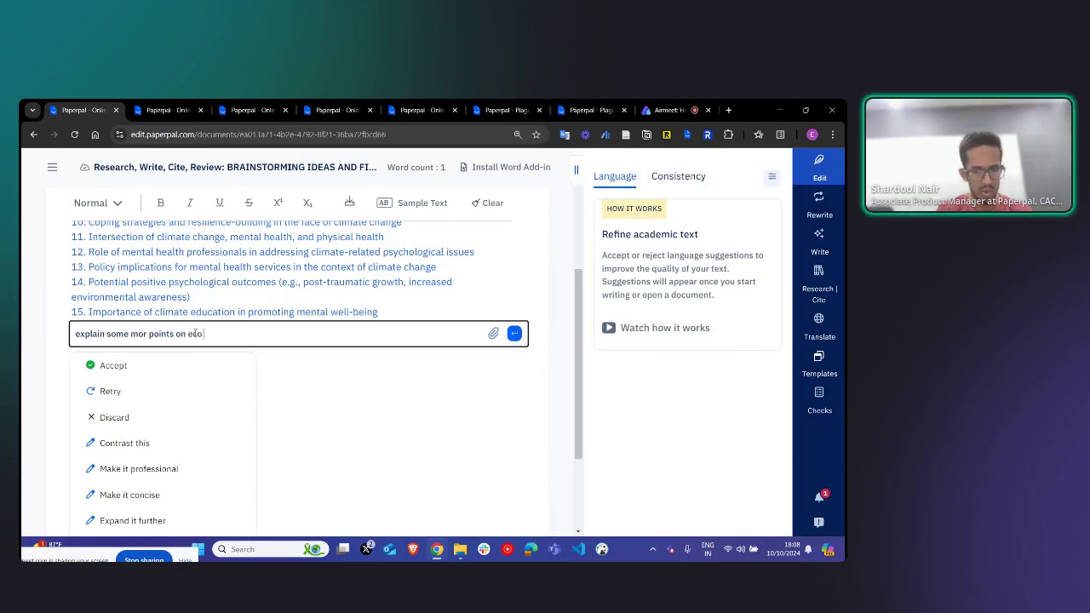
{"action": "type", "text": "anxiety"}
{"action": "key", "text": "Return"}
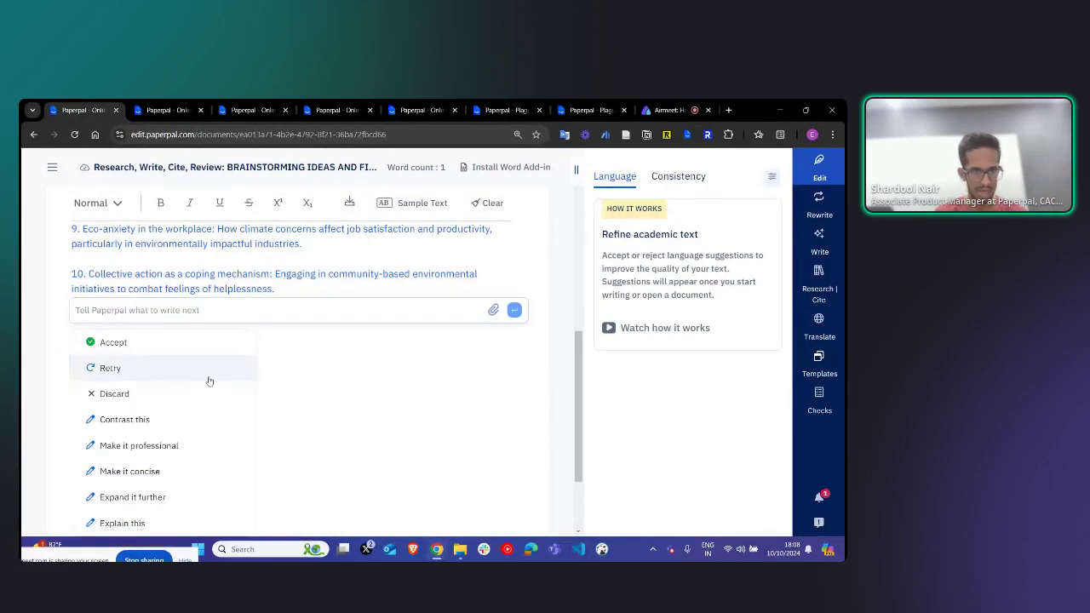
Step: Review and accept the generated eco-anxiety points, and delete the introductory paragraph above the first point
{"action": "left_click", "coordinate": [210, 379]}
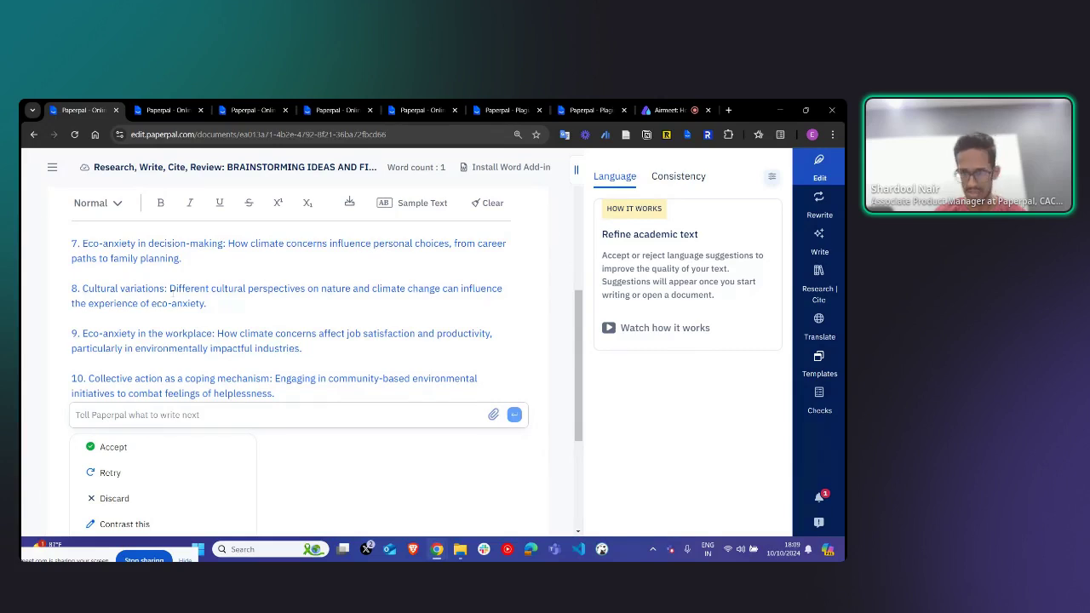
{"action": "scroll", "coordinate": [171, 288], "scroll_direction": "down", "scroll_amount": 2}
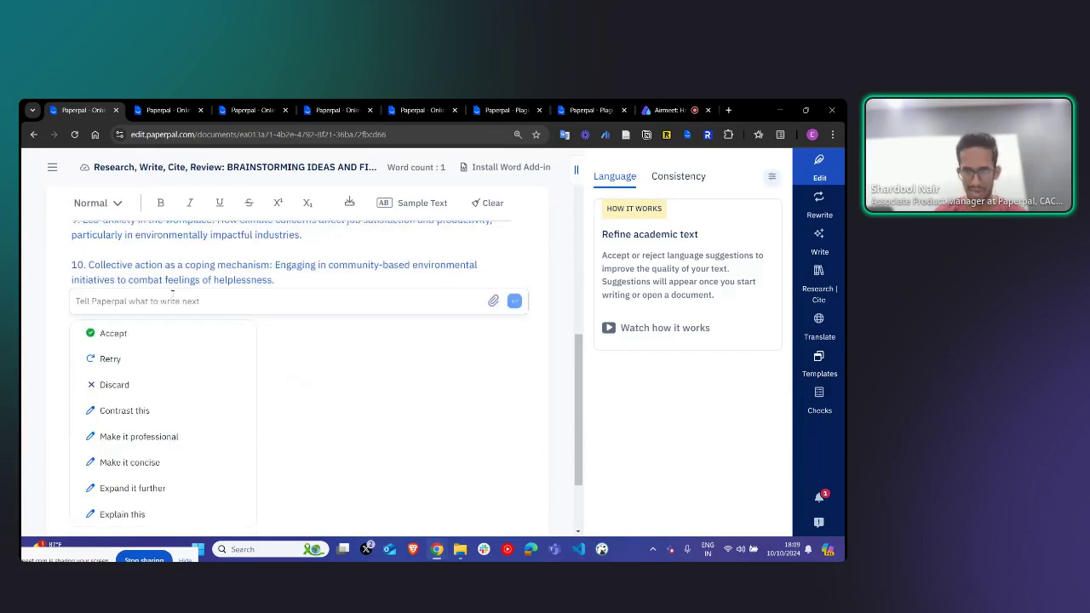
{"action": "scroll", "coordinate": [173, 293], "scroll_direction": "up", "scroll_amount": 6}
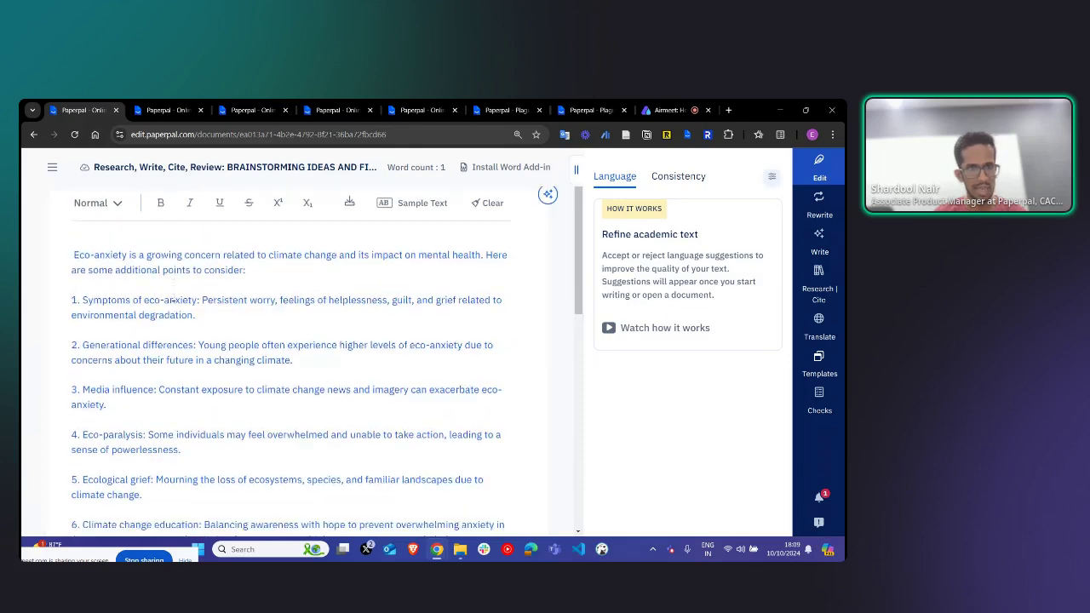
{"action": "scroll", "coordinate": [173, 300], "scroll_direction": "down", "scroll_amount": 5}
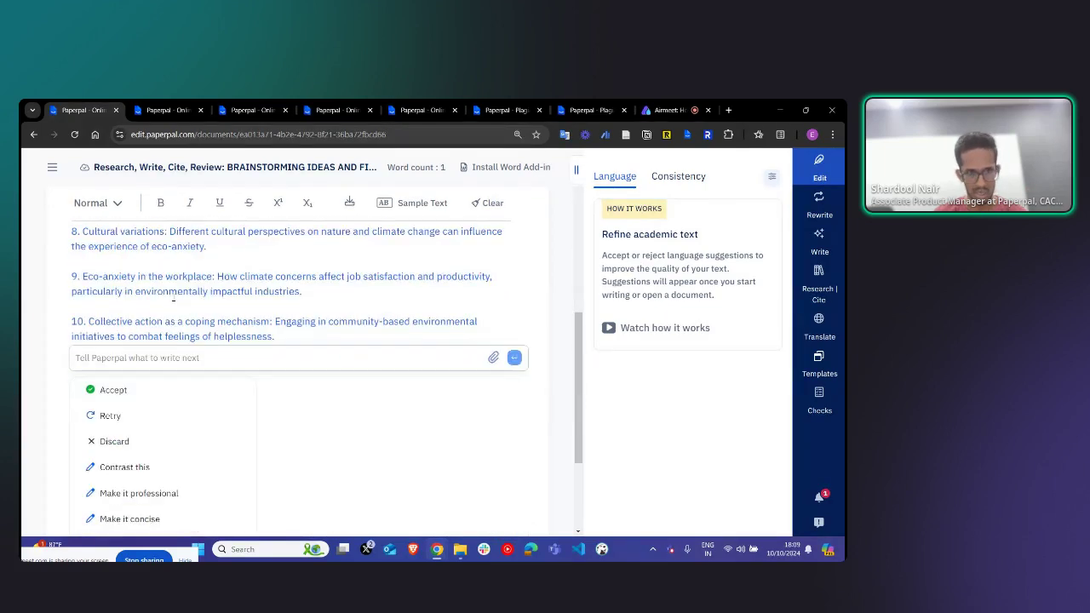
{"action": "scroll", "coordinate": [173, 300], "scroll_direction": "up", "scroll_amount": 4}
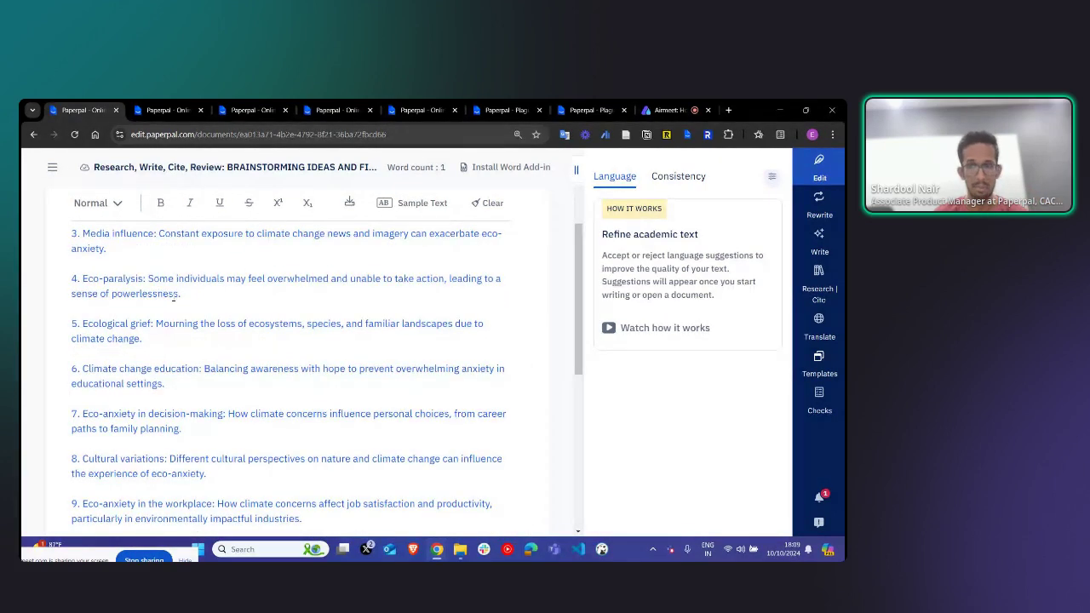
{"action": "scroll", "coordinate": [173, 293], "scroll_direction": "down", "scroll_amount": 4}
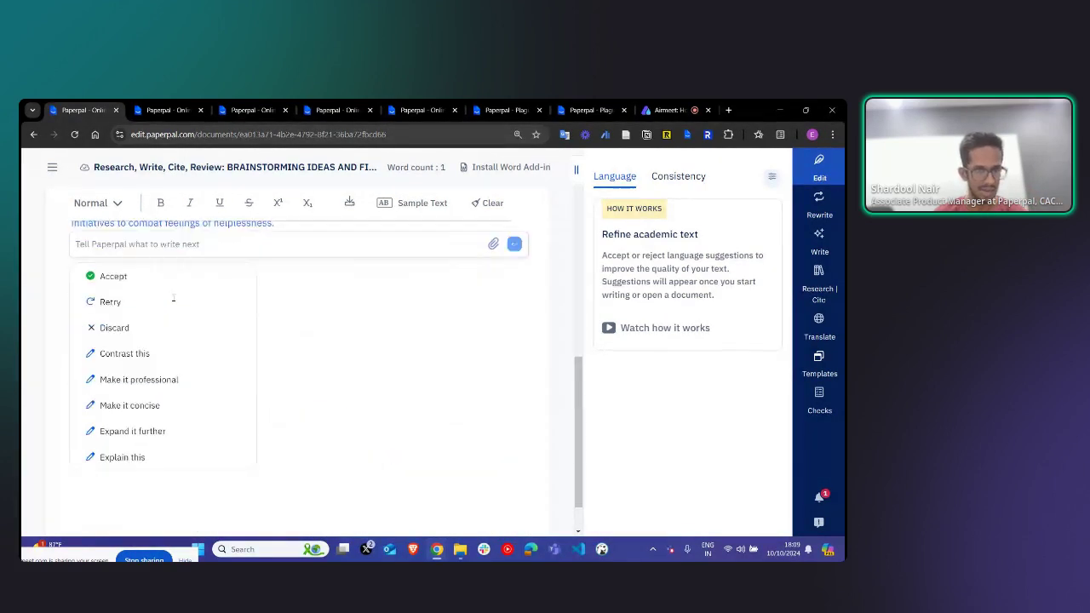
{"action": "left_click", "coordinate": [113, 277]}
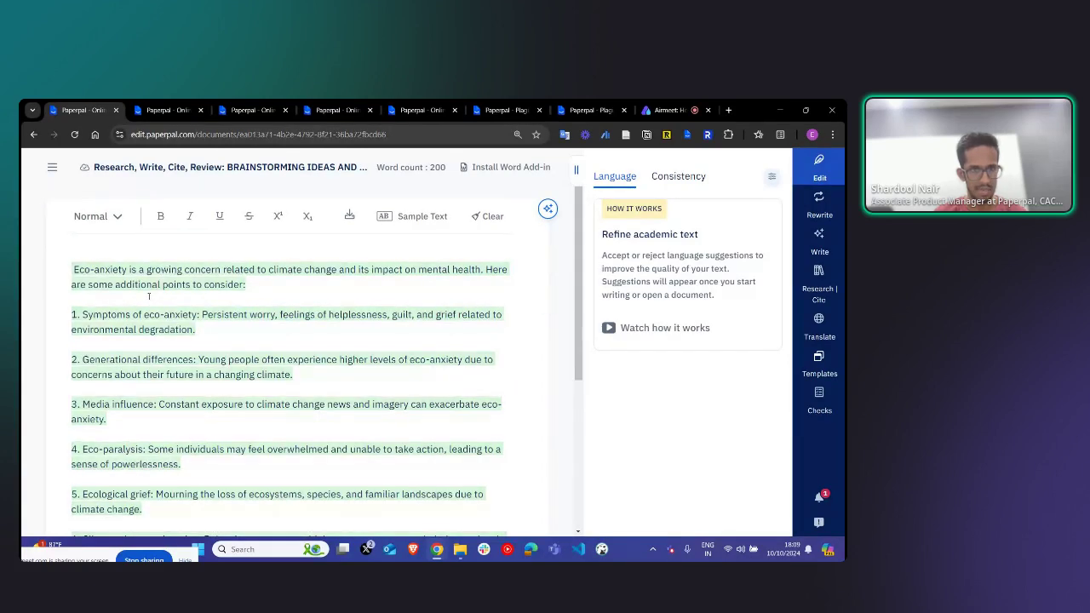
{"action": "left_click", "coordinate": [149, 296]}
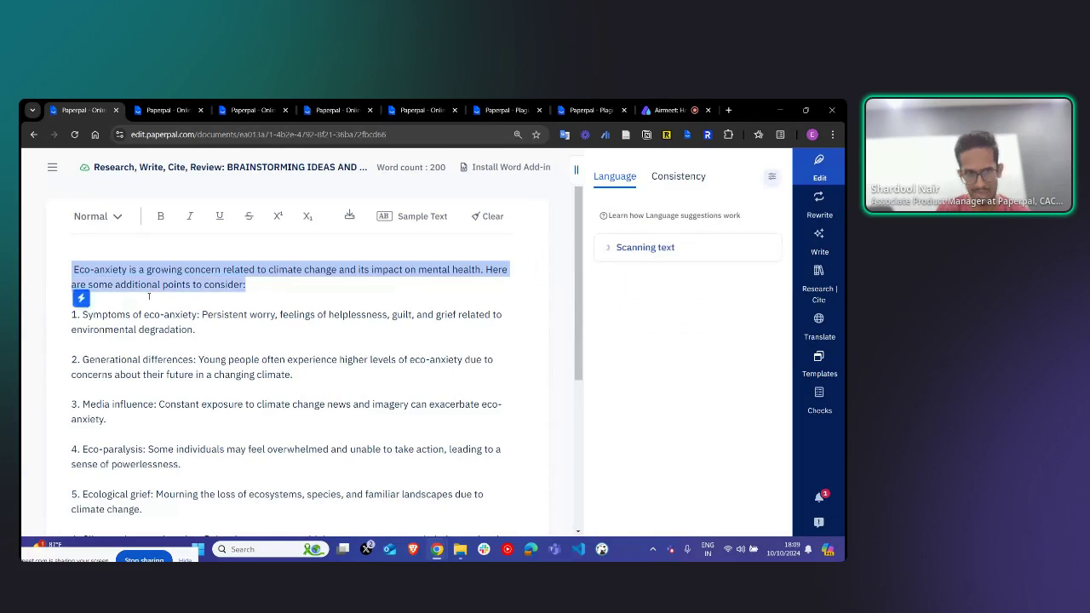
{"action": "key", "text": "BackSpace"}
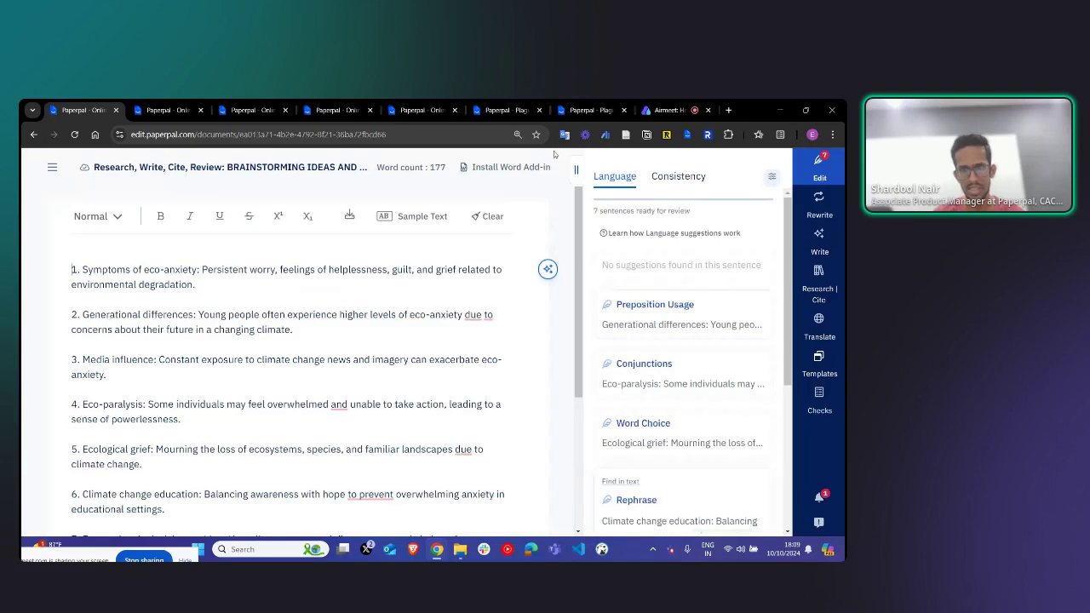
Step: Widen the suggestions pane beside the document and switch it to Research | Cite
{"action": "left_click_drag", "start_coordinate": [576, 170], "coordinate": [523, 170]}
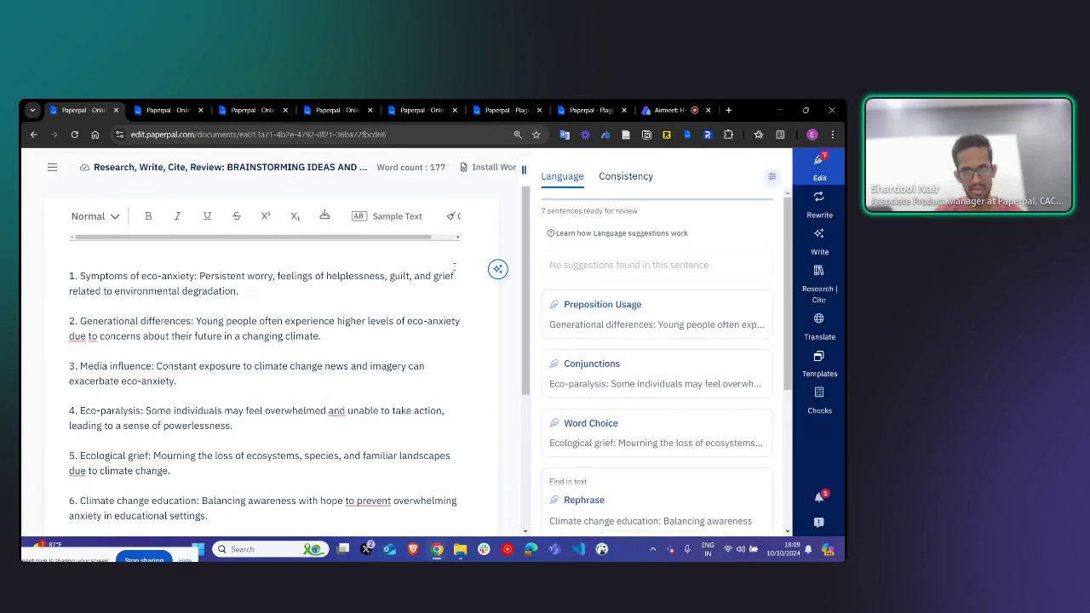
{"action": "left_click", "coordinate": [822, 286]}
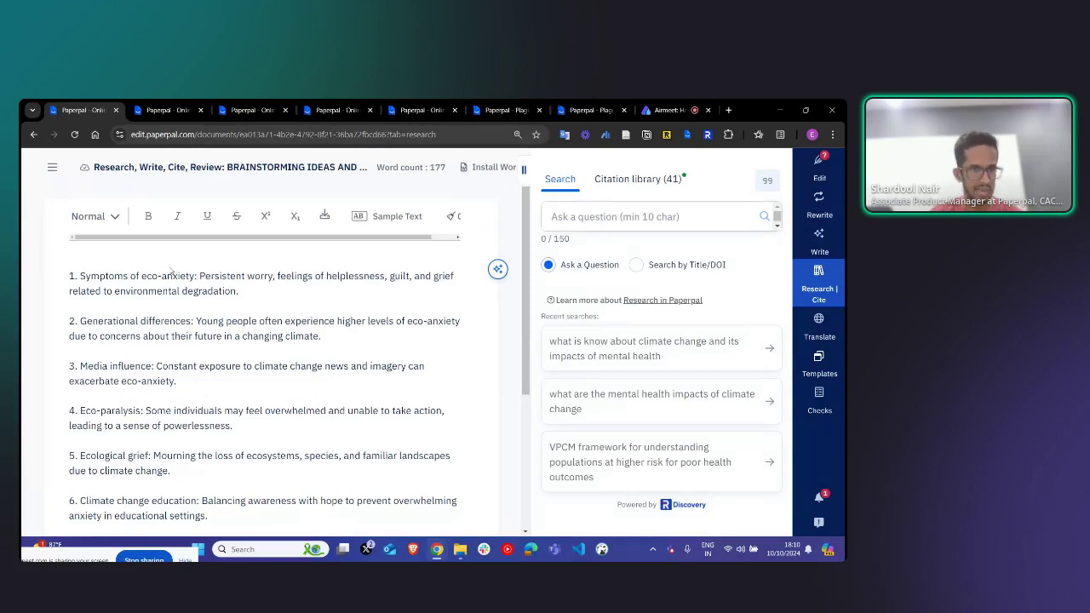
Step: Highlight the eco-anxiety symptoms point and ask the research question "what is eco-anxiety? what is know about this in the context of climate change?"
{"action": "left_click_drag", "start_coordinate": [81, 275], "coordinate": [242, 291]}
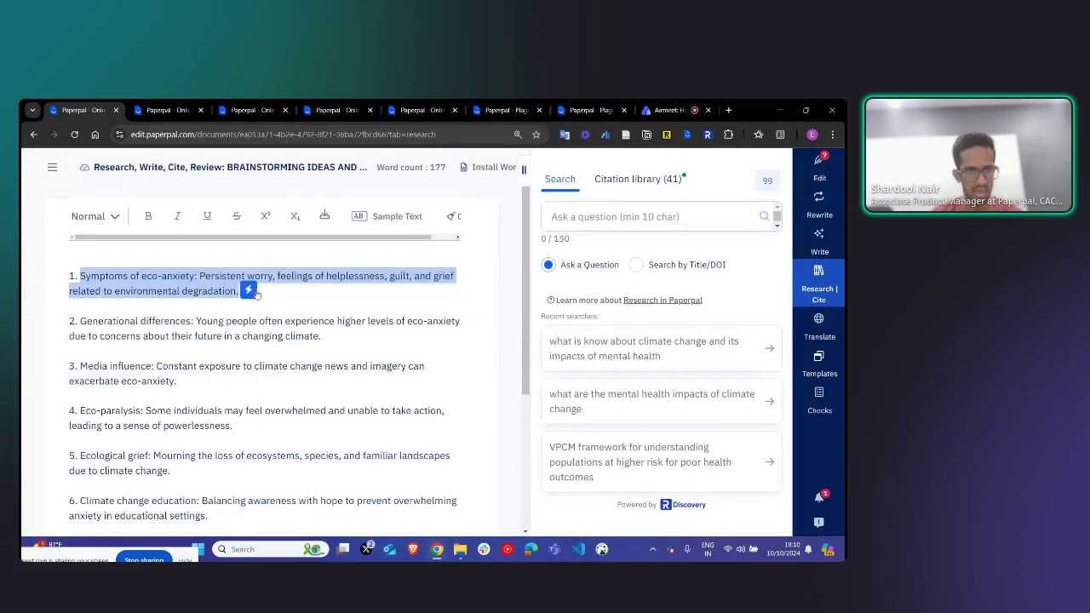
{"action": "left_click", "coordinate": [249, 290]}
{"action": "key", "text": "Escape"}
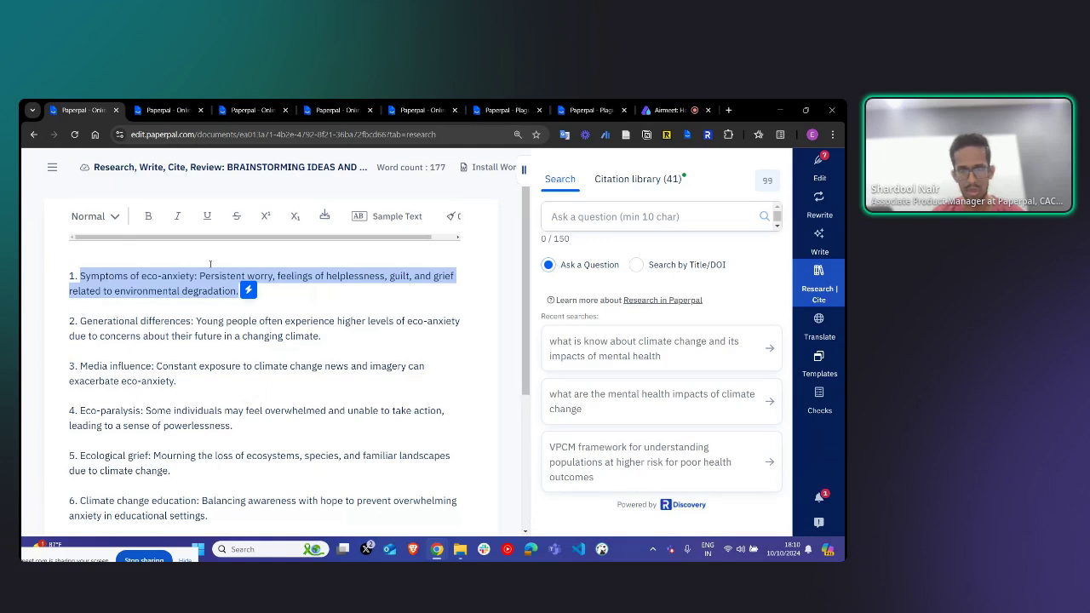
{"action": "left_click", "coordinate": [558, 216]}
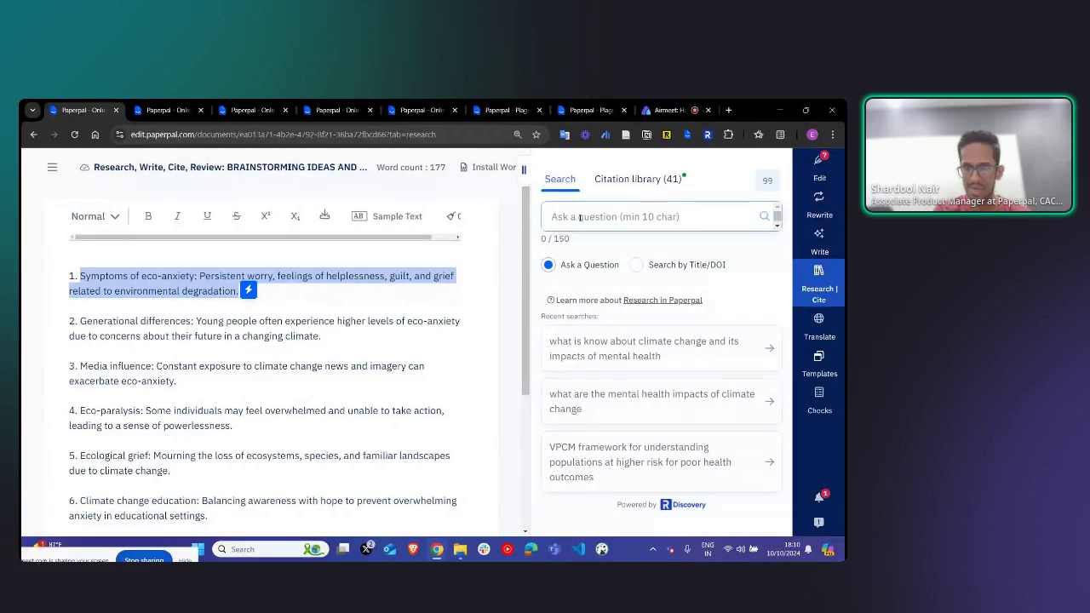
{"action": "type", "text": "what is eco"}
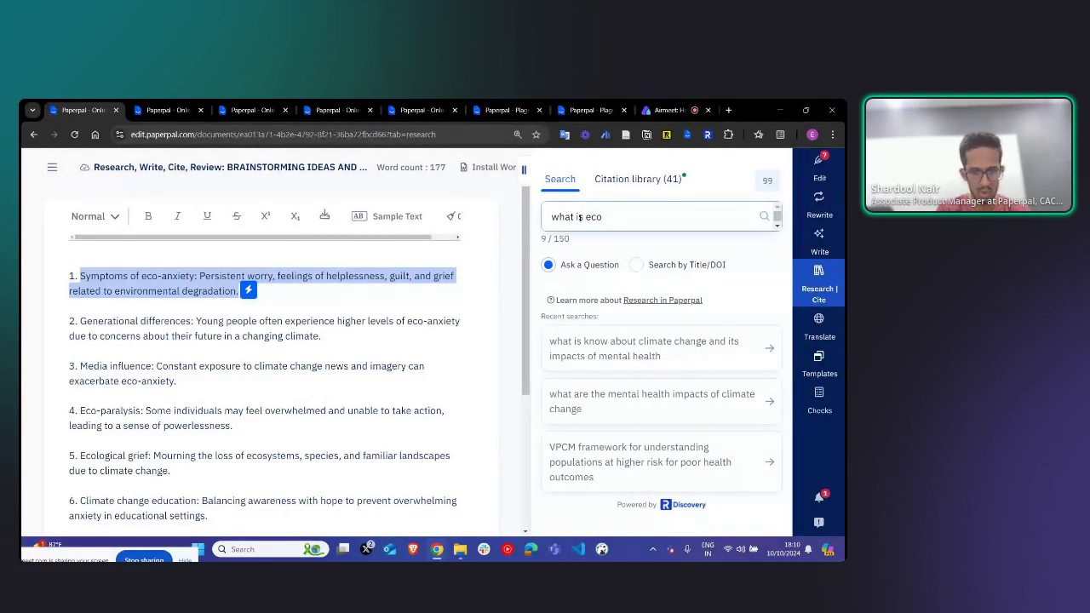
{"action": "type", "text": "-anxiety? what is know about"}
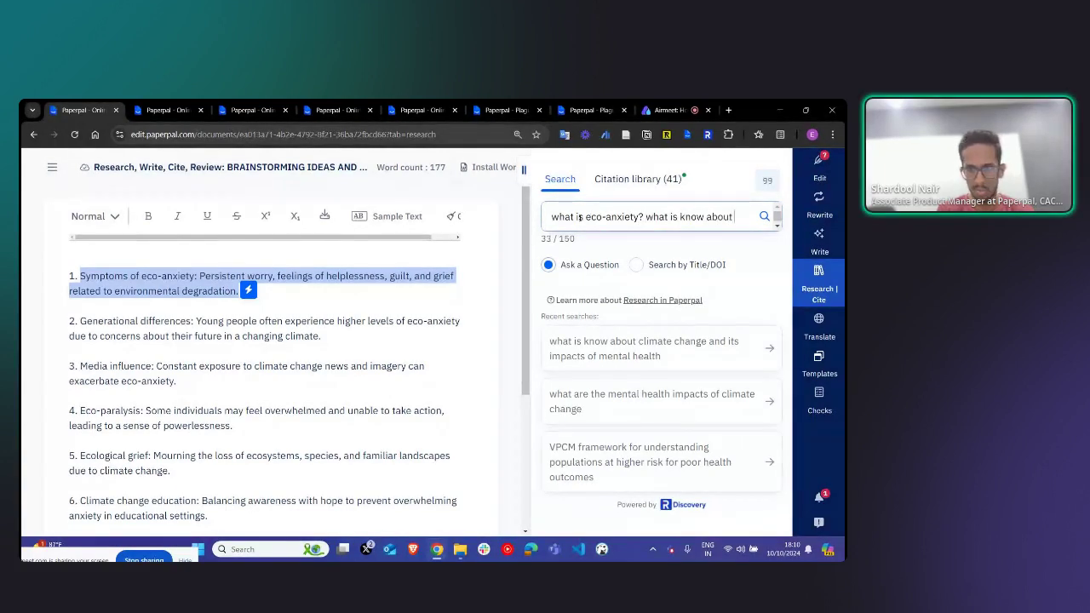
{"action": "type", "text": " this in t"}
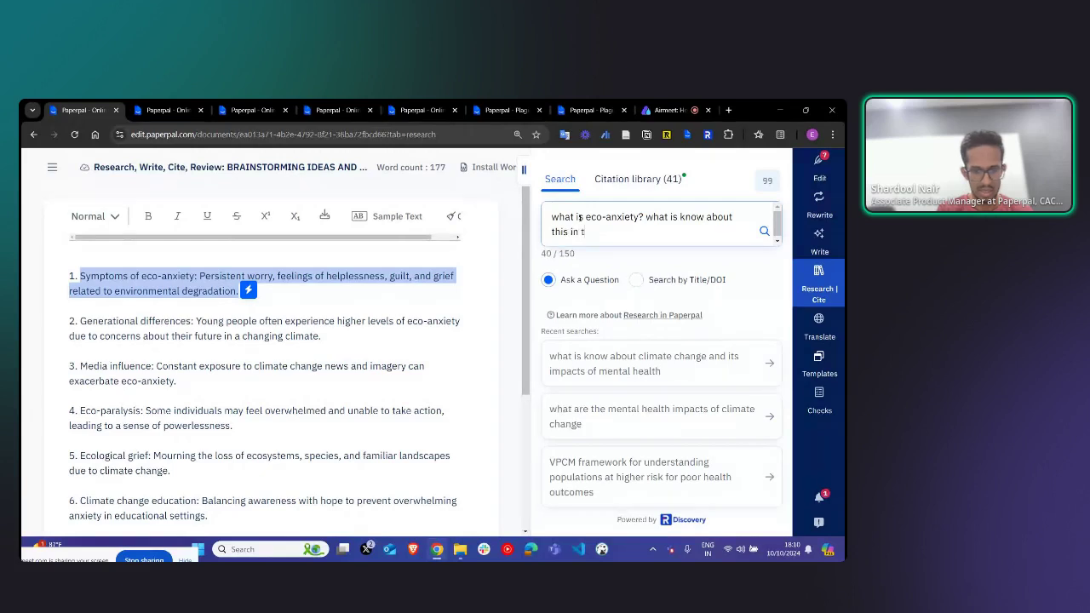
{"action": "type", "text": "he context of climate change"}
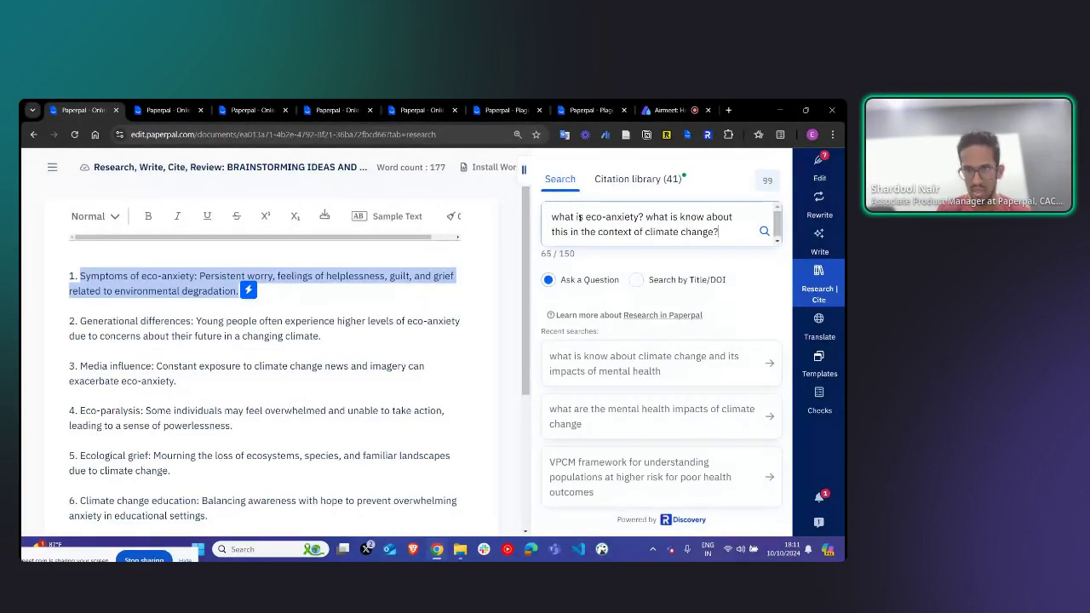
{"action": "type", "text": "?"}
{"action": "key", "text": "Return"}
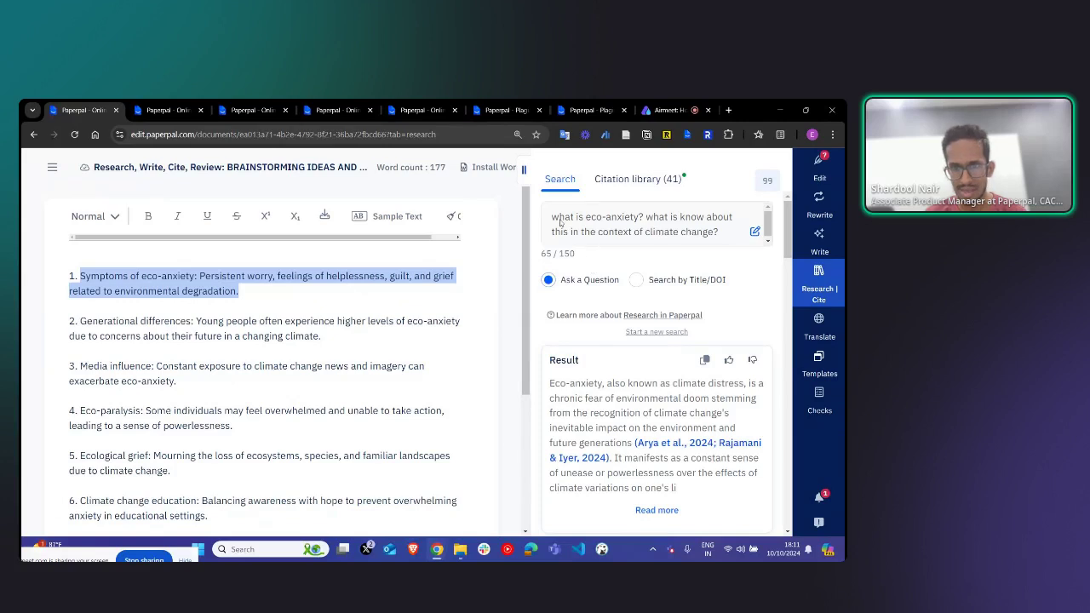
Step: Expand the full answer on eco-anxiety and examine its in-text citations and the reference list beneath it
{"action": "scroll", "coordinate": [715, 231], "scroll_direction": "down", "scroll_amount": 3}
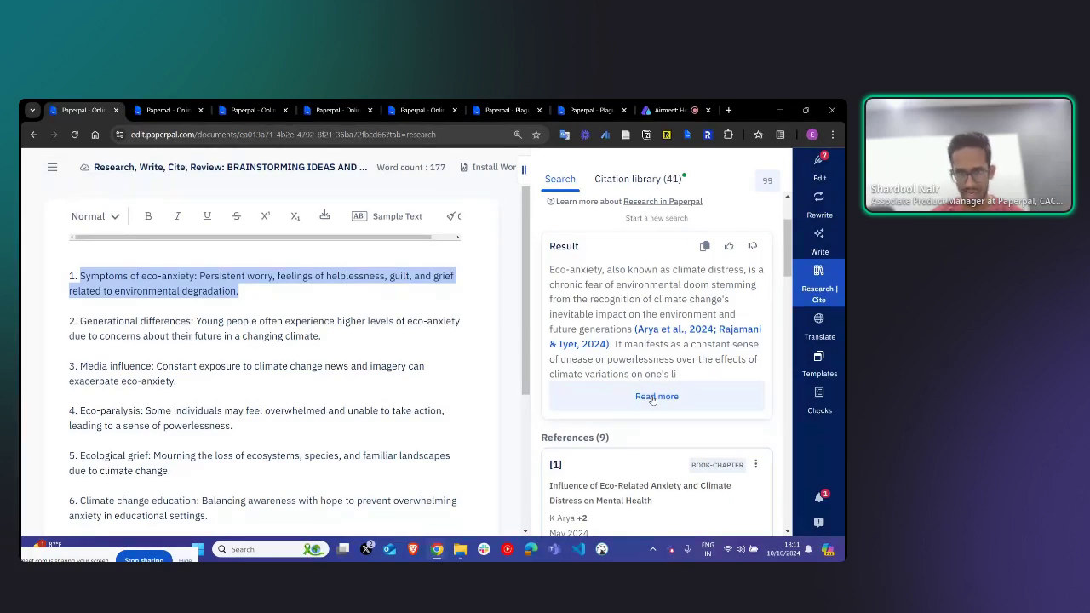
{"action": "scroll", "coordinate": [652, 399], "scroll_direction": "up", "scroll_amount": 2}
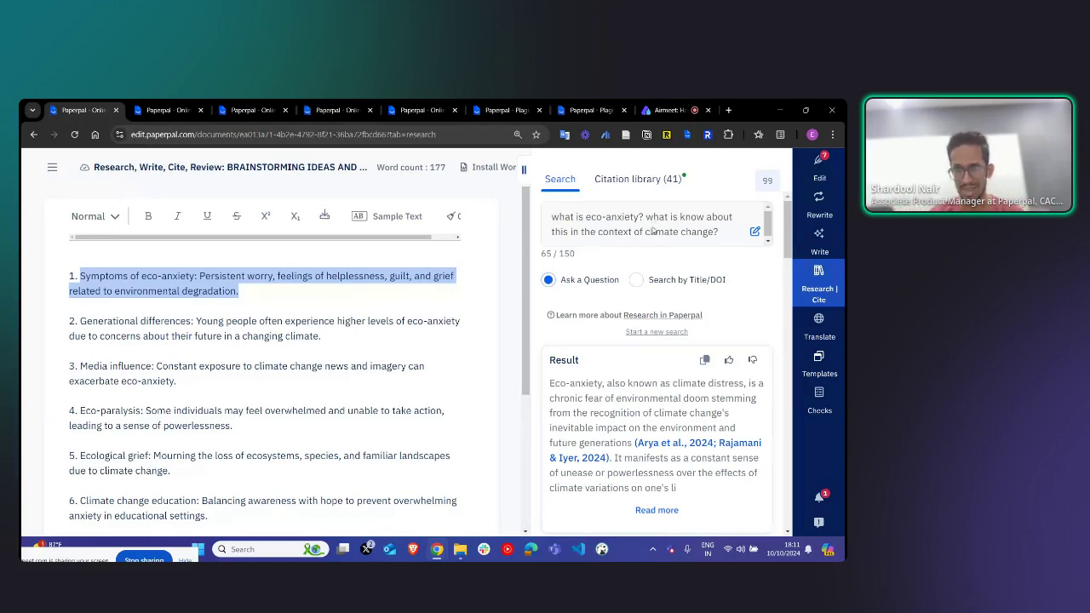
{"action": "scroll", "coordinate": [654, 357], "scroll_direction": "down", "scroll_amount": 1}
{"action": "left_click", "coordinate": [651, 452]}
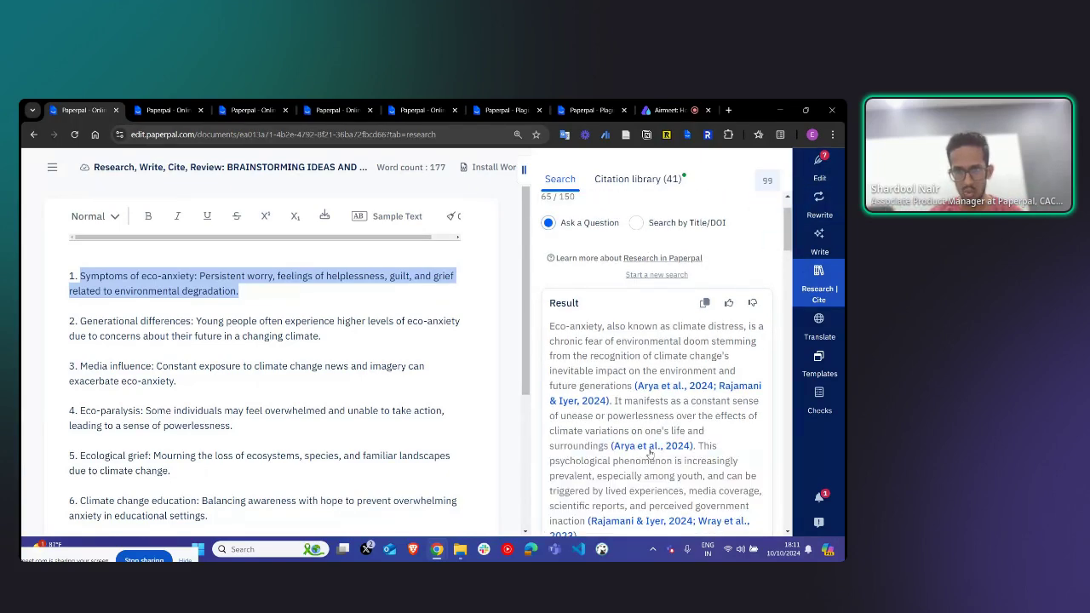
{"action": "scroll", "coordinate": [652, 452], "scroll_direction": "down", "scroll_amount": 2}
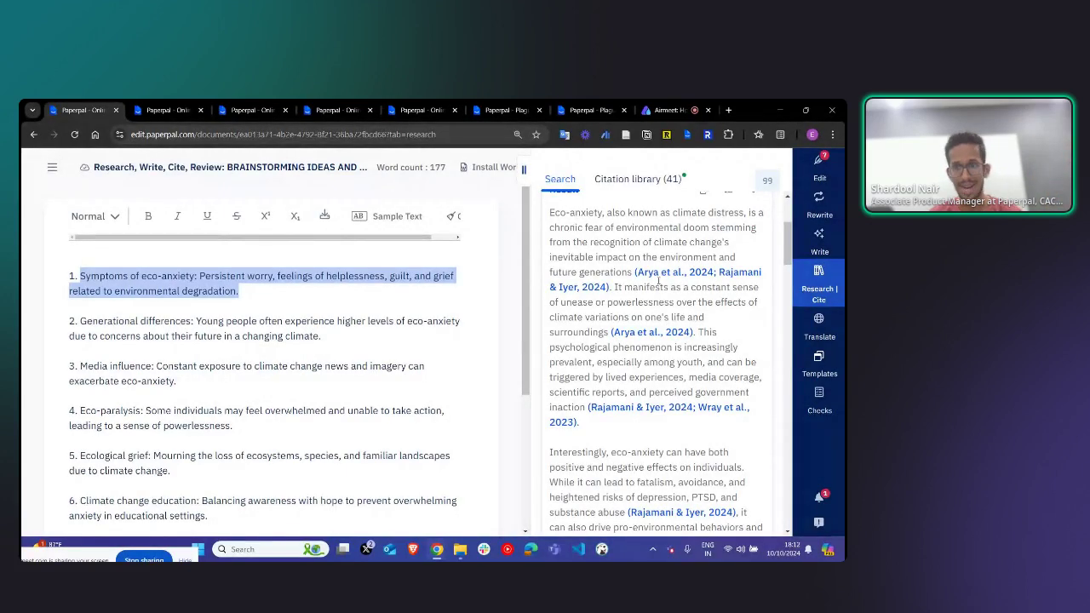
{"action": "scroll", "coordinate": [646, 280], "scroll_direction": "down", "scroll_amount": 3}
{"action": "scroll", "coordinate": [637, 275], "scroll_direction": "down", "scroll_amount": 10}
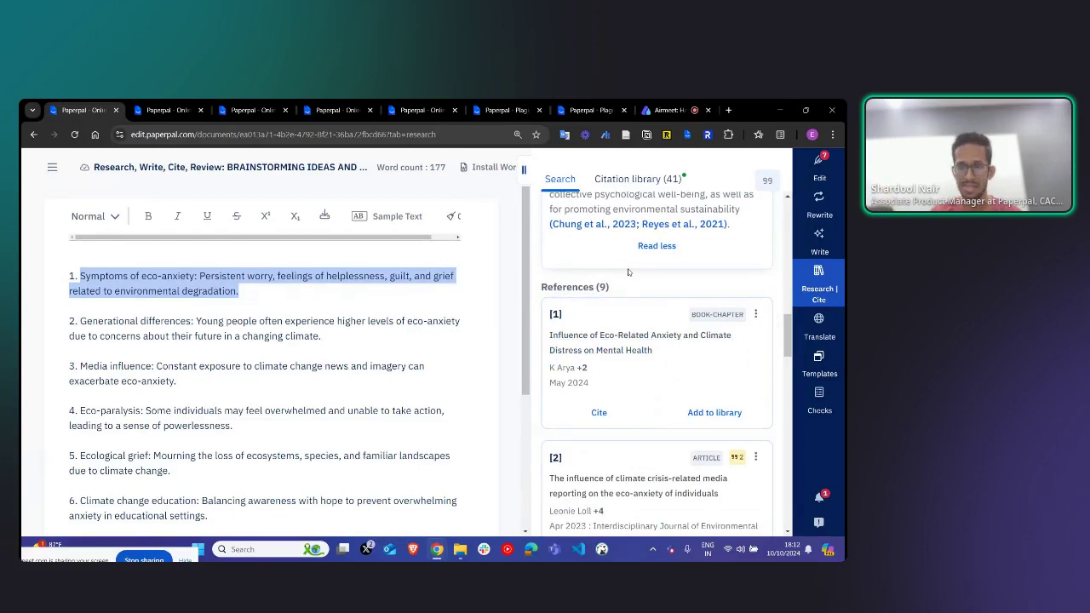
{"action": "scroll", "coordinate": [629, 272], "scroll_direction": "up", "scroll_amount": 3}
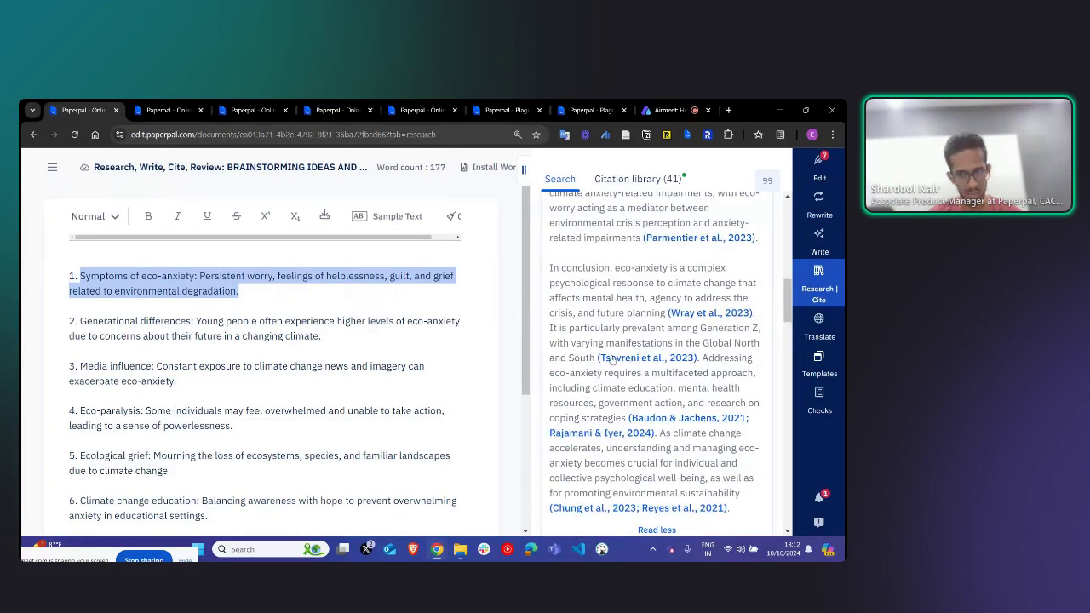
{"action": "scroll", "coordinate": [612, 358], "scroll_direction": "down", "scroll_amount": 5}
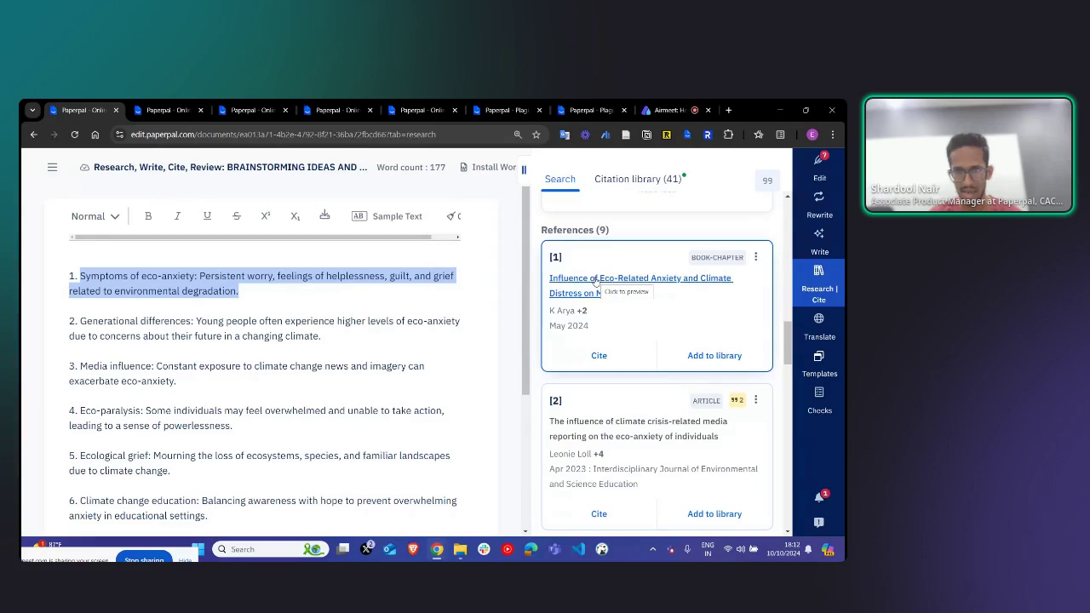
Step: Preview the abstract of the first reference, "Influence of Eco-Related Anxiety and Climate Distress on Mental Health", and close the preview
{"action": "left_click", "coordinate": [596, 279]}
{"action": "scroll", "coordinate": [632, 321], "scroll_direction": "down", "scroll_amount": 2}
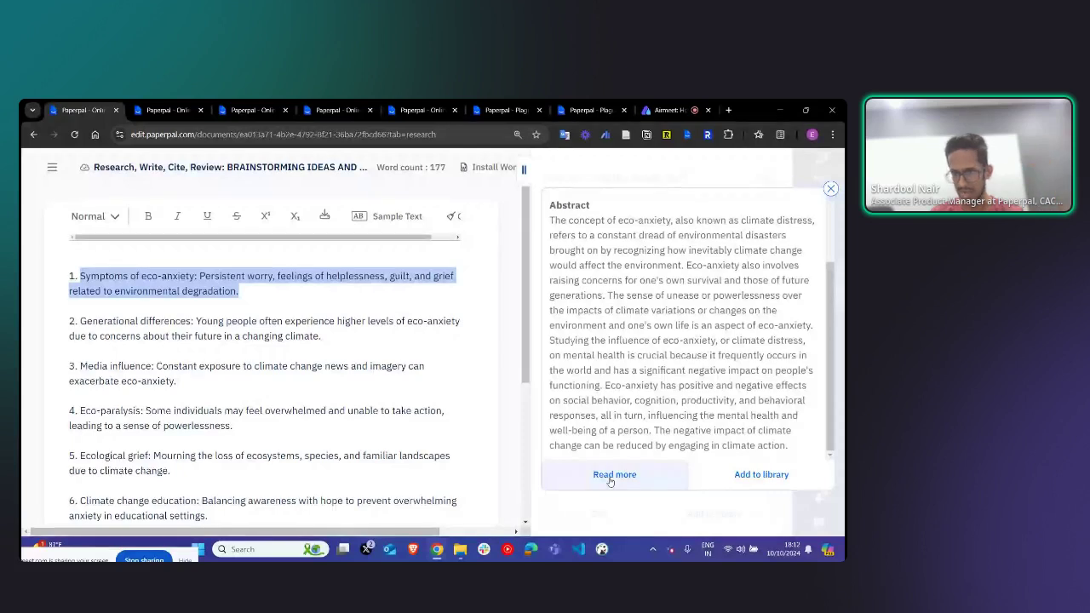
{"action": "left_click", "coordinate": [830, 189]}
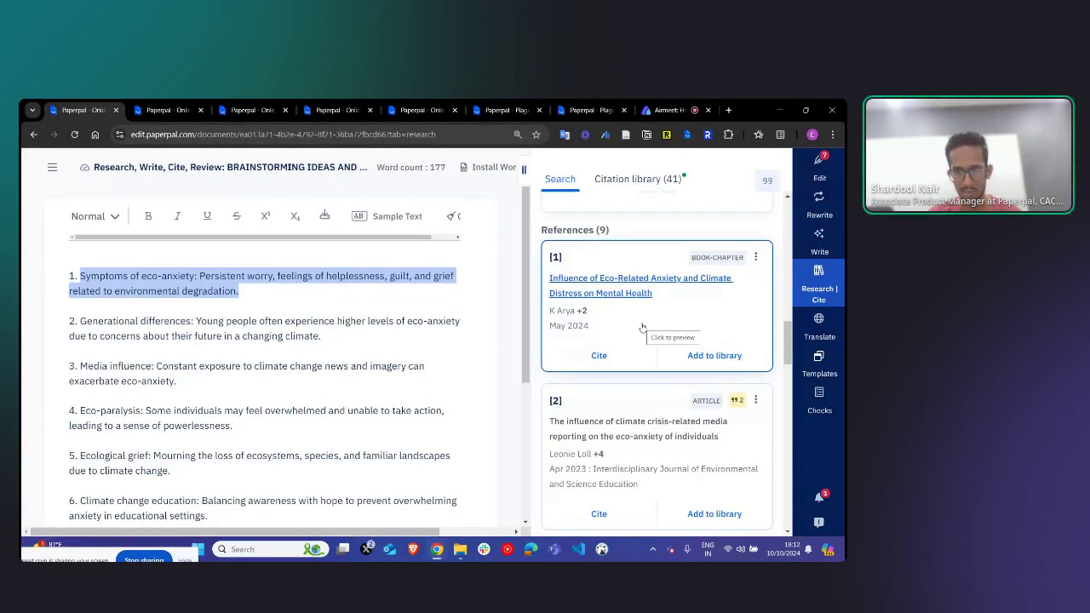
Step: Add the first reference, "Influence of Eco-Related Anxiety and Climate Distress on Mental Health", to the citation library, check it there, and return to the search results
{"action": "scroll", "coordinate": [641, 326], "scroll_direction": "up", "scroll_amount": 3}
{"action": "scroll", "coordinate": [645, 328], "scroll_direction": "up", "scroll_amount": 10}
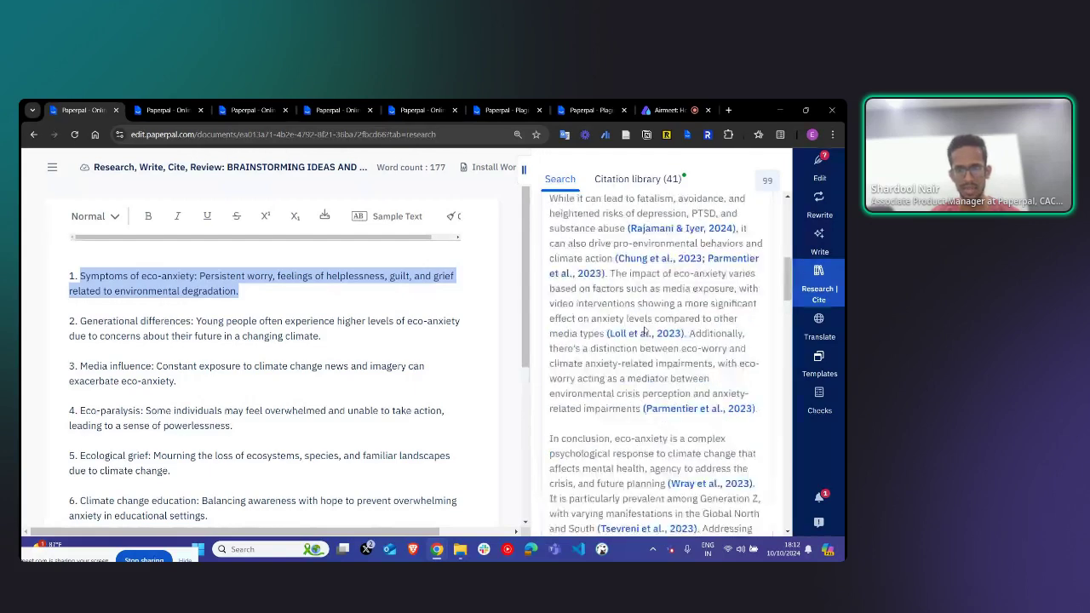
{"action": "scroll", "coordinate": [645, 328], "scroll_direction": "down", "scroll_amount": 10}
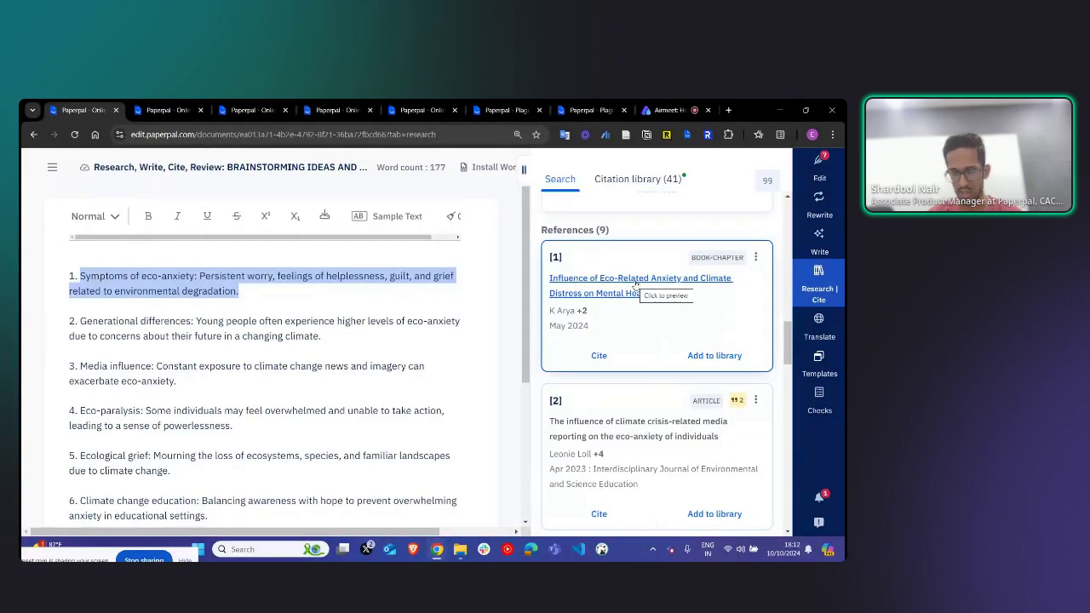
{"action": "left_click", "coordinate": [703, 355]}
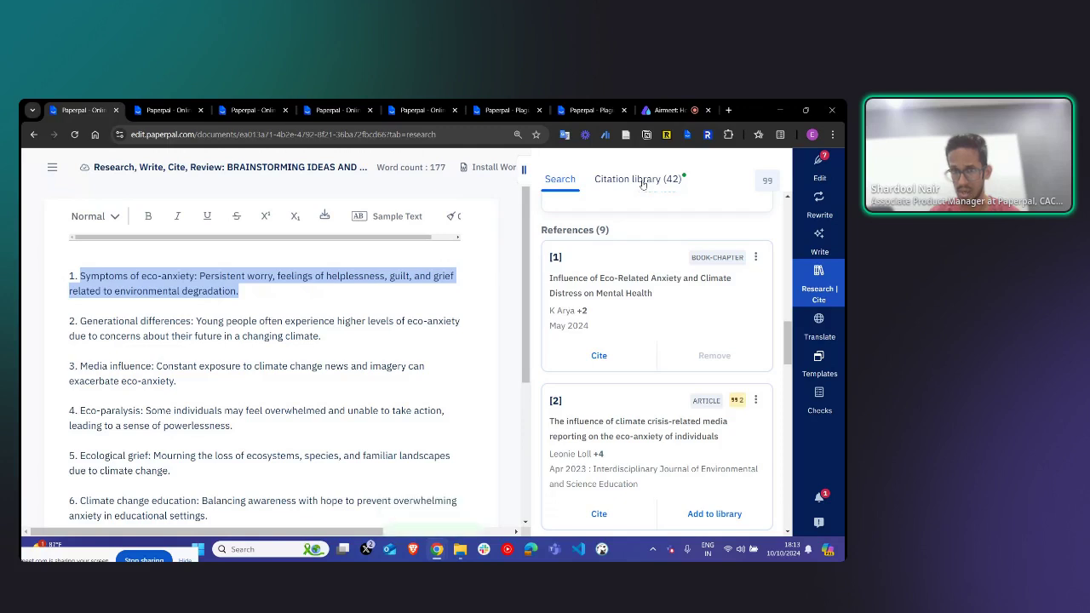
{"action": "left_click", "coordinate": [631, 180]}
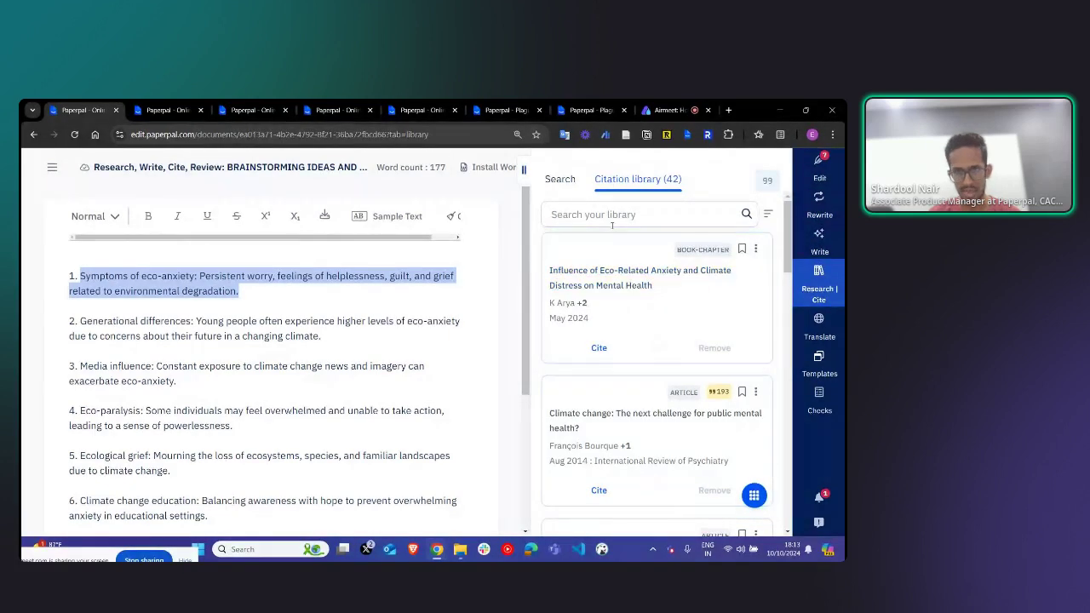
{"action": "left_click", "coordinate": [562, 180]}
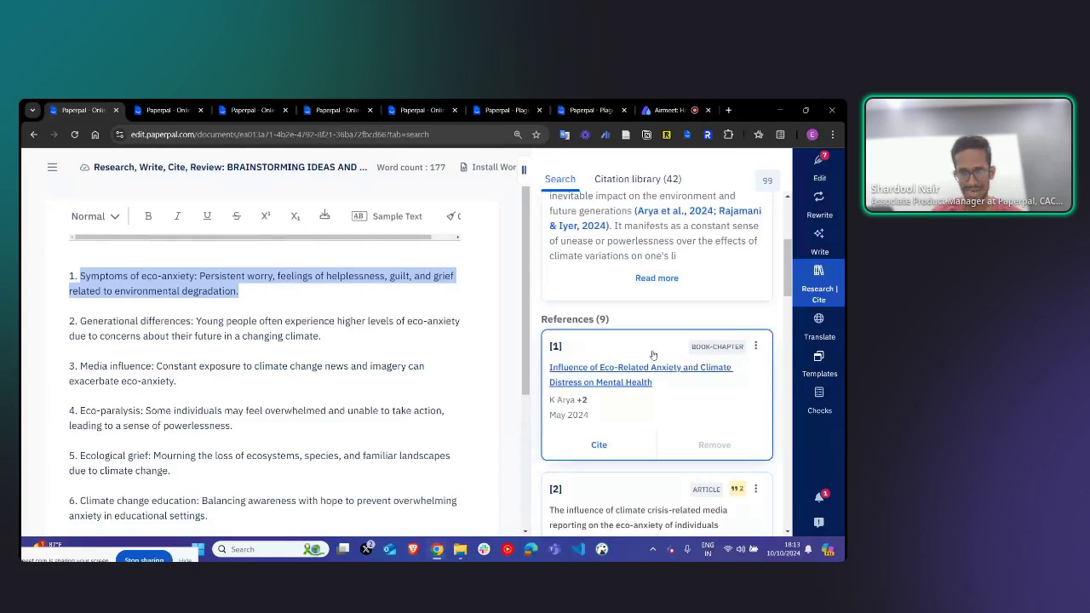
Step: Copy the DOI of the first reference, "Influence of Eco-Related Anxiety and Climate Distress on Mental Health", from its preview
{"action": "scroll", "coordinate": [653, 355], "scroll_direction": "up", "scroll_amount": 3}
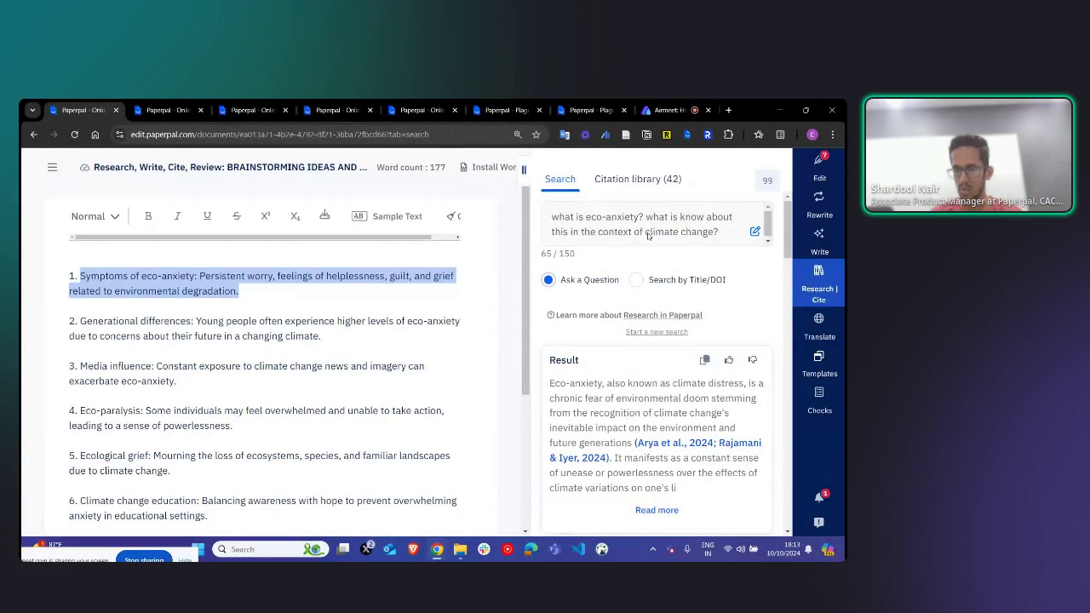
{"action": "scroll", "coordinate": [682, 333], "scroll_direction": "down", "scroll_amount": 3}
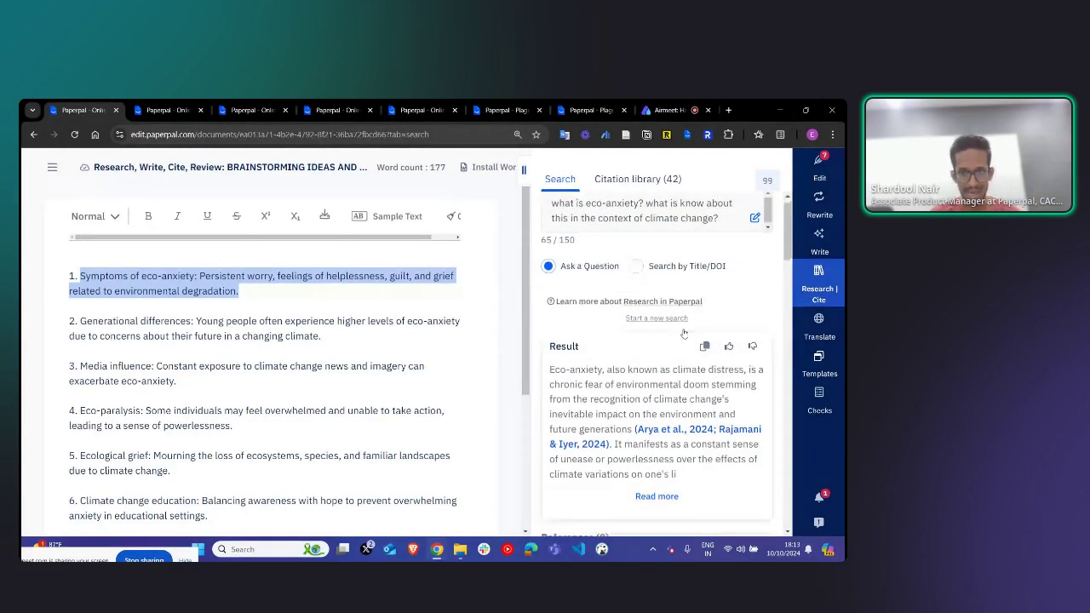
{"action": "scroll", "coordinate": [682, 333], "scroll_direction": "down", "scroll_amount": 2}
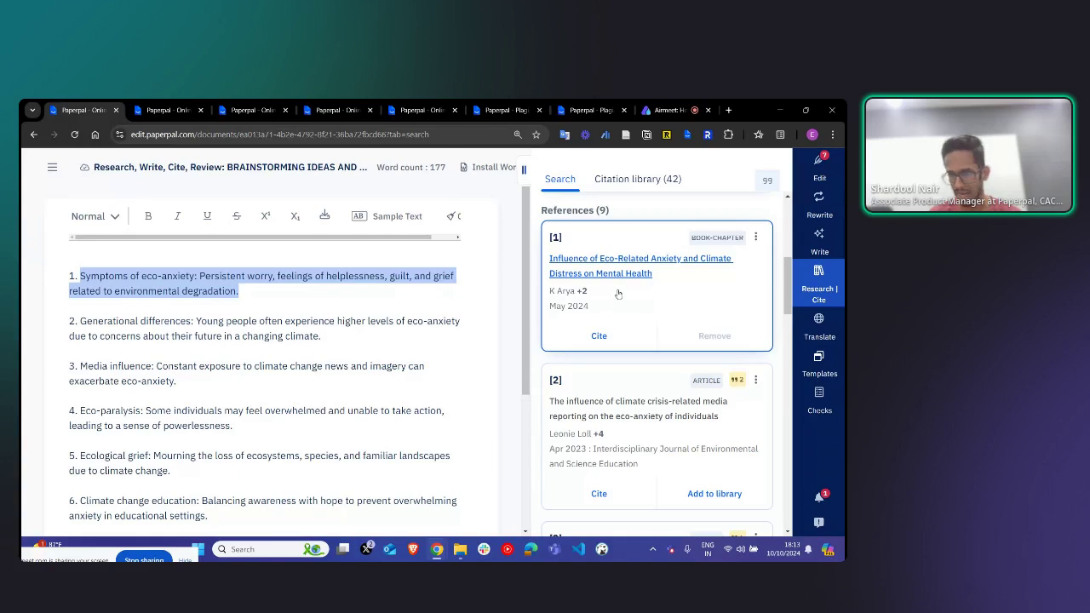
{"action": "scroll", "coordinate": [618, 293], "scroll_direction": "up", "scroll_amount": 6}
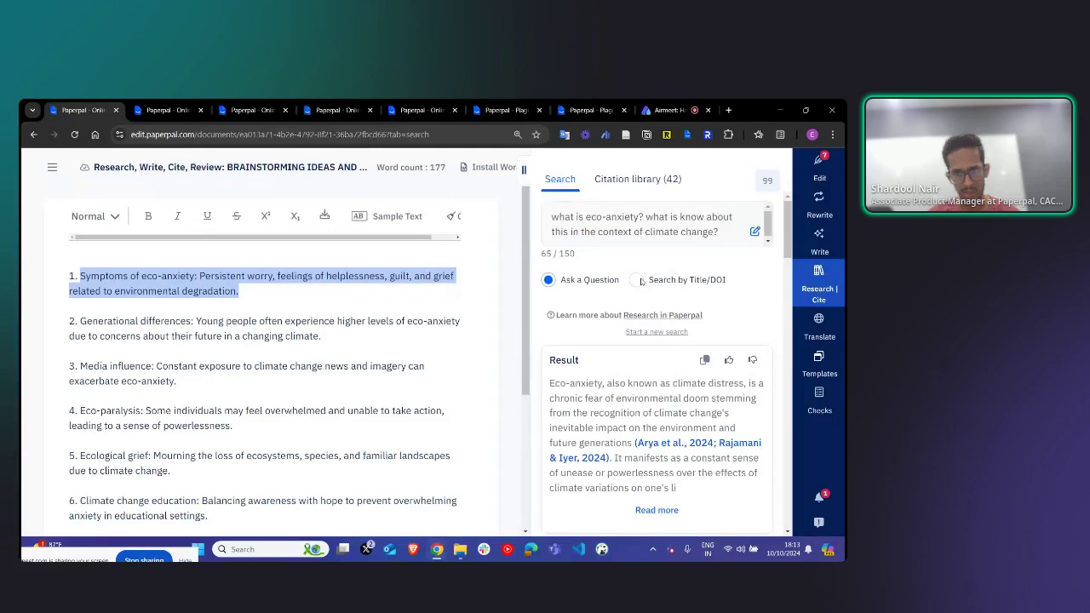
{"action": "scroll", "coordinate": [635, 298], "scroll_direction": "down", "scroll_amount": 3}
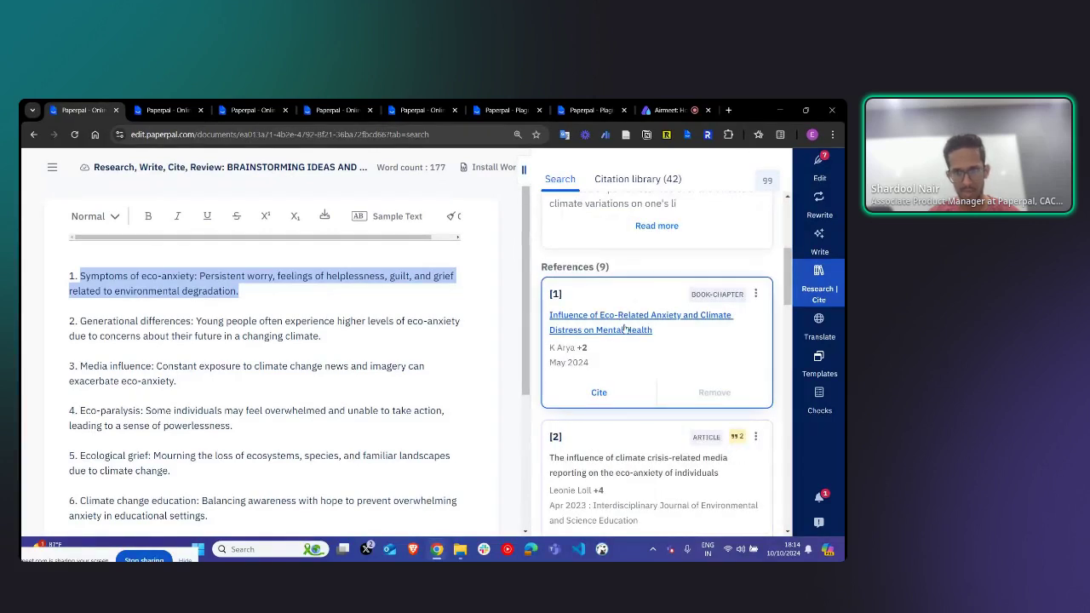
{"action": "left_click", "coordinate": [632, 320]}
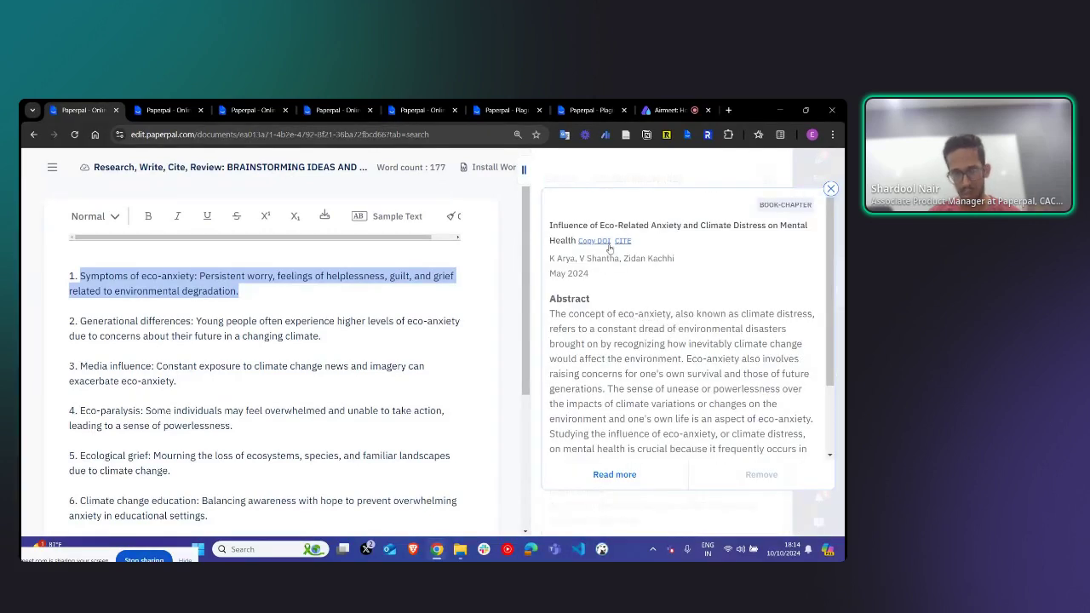
{"action": "left_click", "coordinate": [602, 242]}
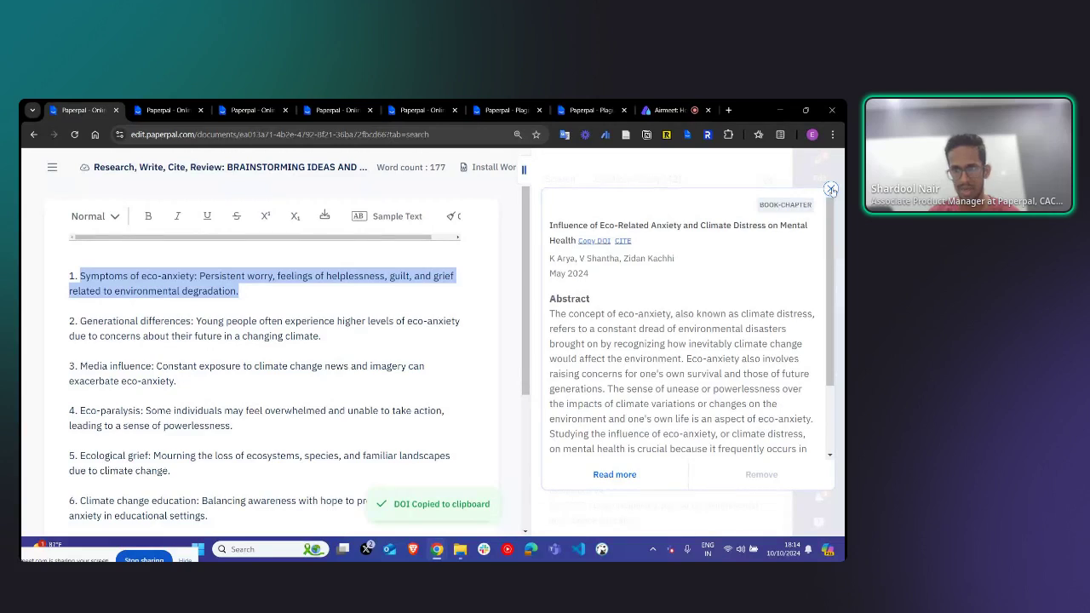
{"action": "left_click", "coordinate": [830, 189]}
{"action": "scroll", "coordinate": [667, 285], "scroll_direction": "up", "scroll_amount": 3}
{"action": "left_click", "coordinate": [667, 282]}
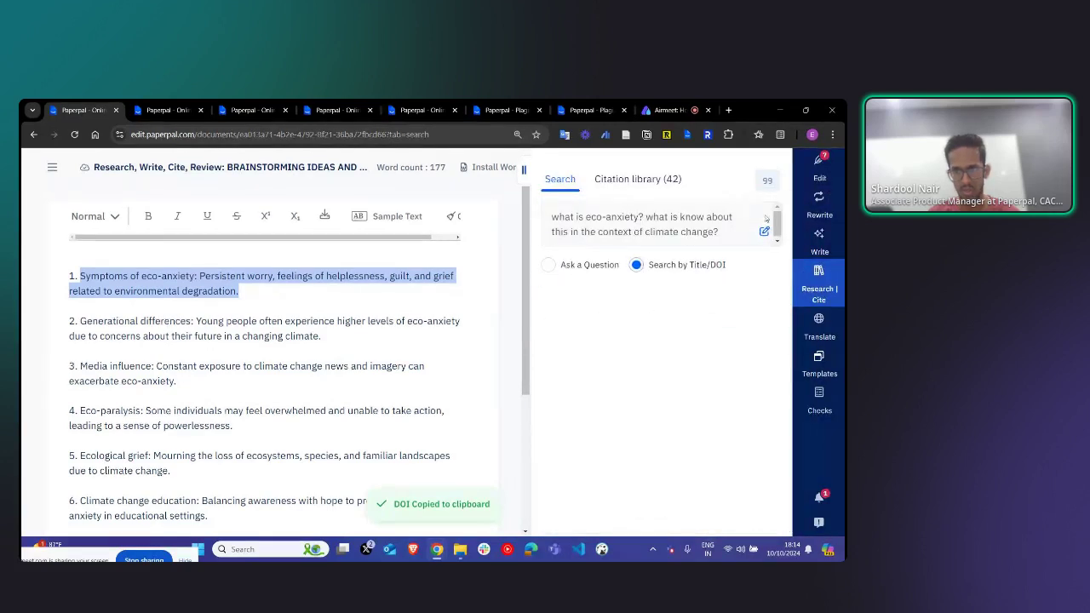
{"action": "left_click", "coordinate": [735, 226]}
{"action": "key", "text": "ctrl+a"}
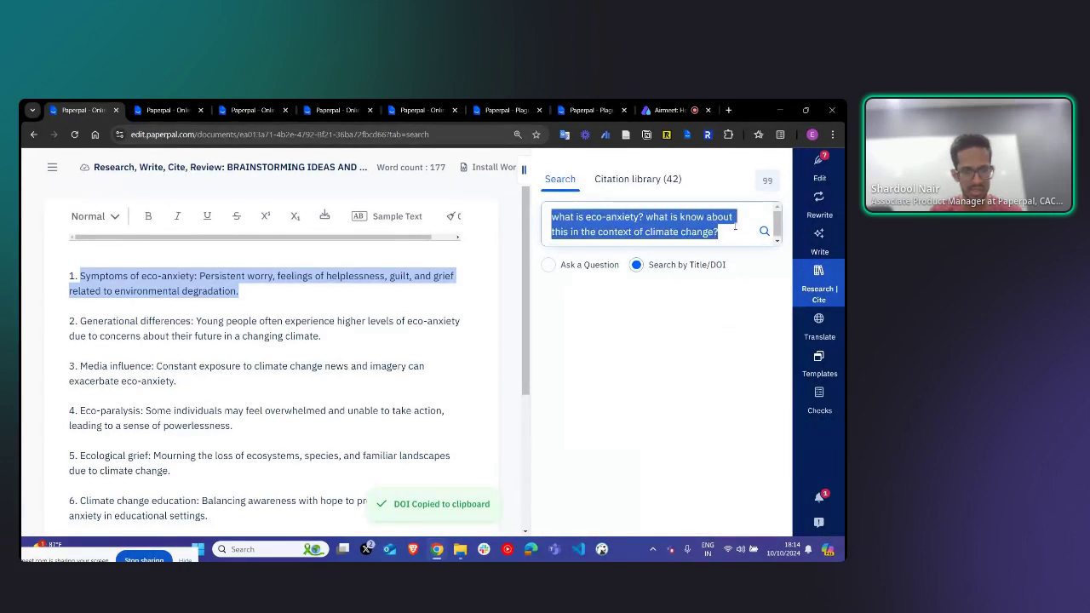
{"action": "key", "text": "ctrl+v"}
{"action": "key", "text": "Return"}
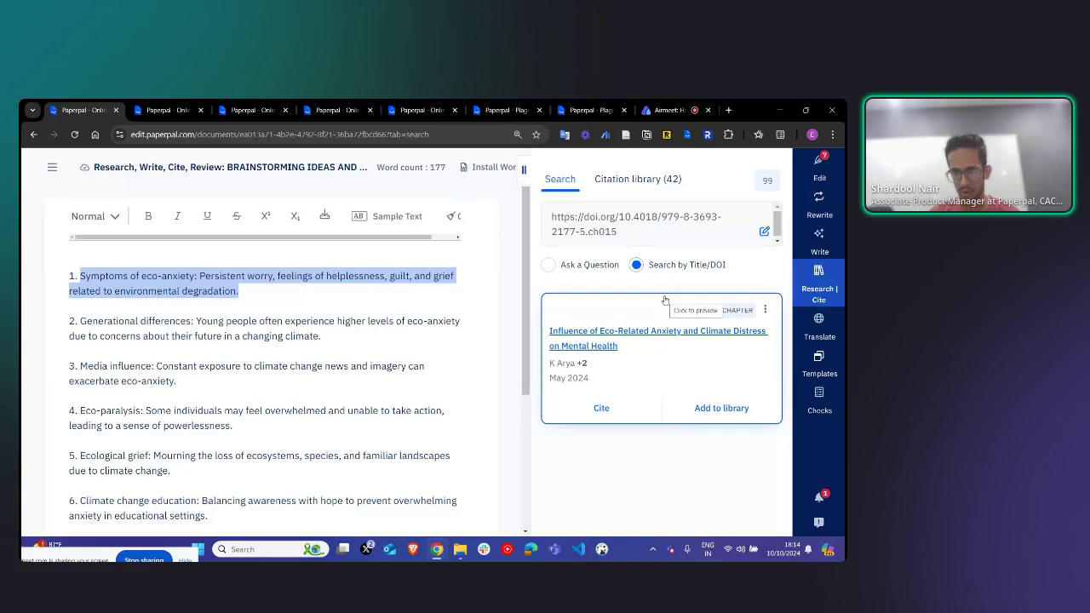
{"action": "left_click", "coordinate": [549, 265]}
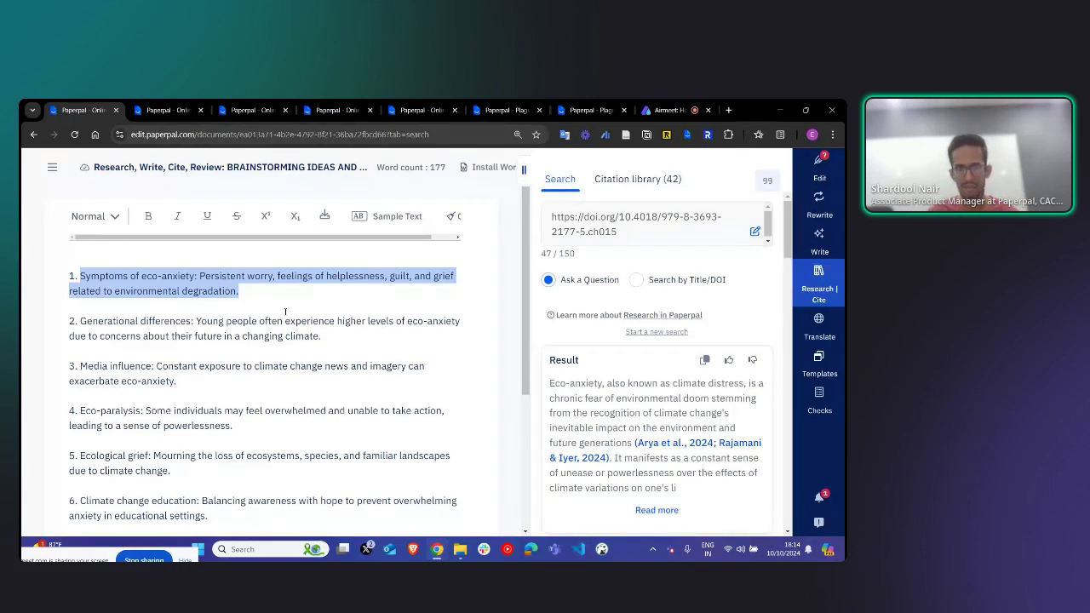
Step: Open AI writing in the empty outline document and attach the Word file "Understanding the Impacts of Environmental Change on Mental Health notes"
{"action": "left_click", "coordinate": [168, 104]}
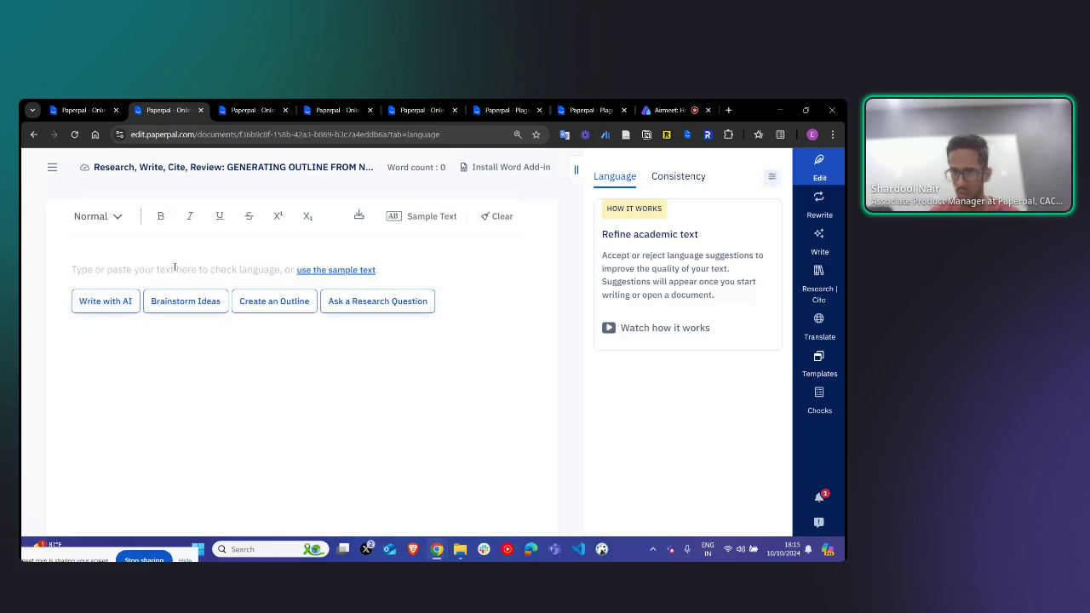
{"action": "left_click", "coordinate": [101, 301]}
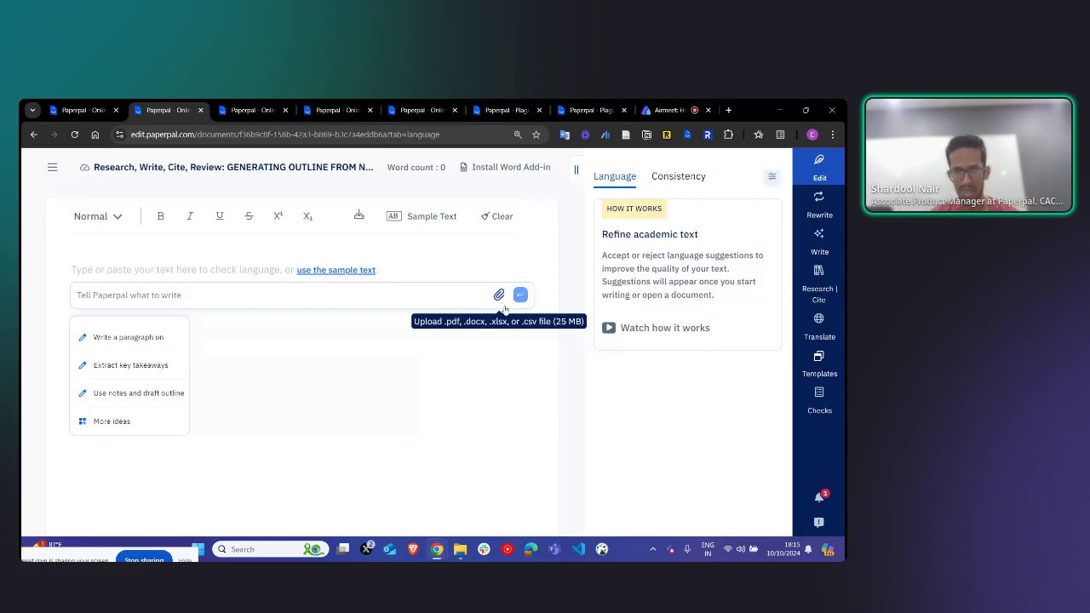
{"action": "left_click", "coordinate": [498, 295]}
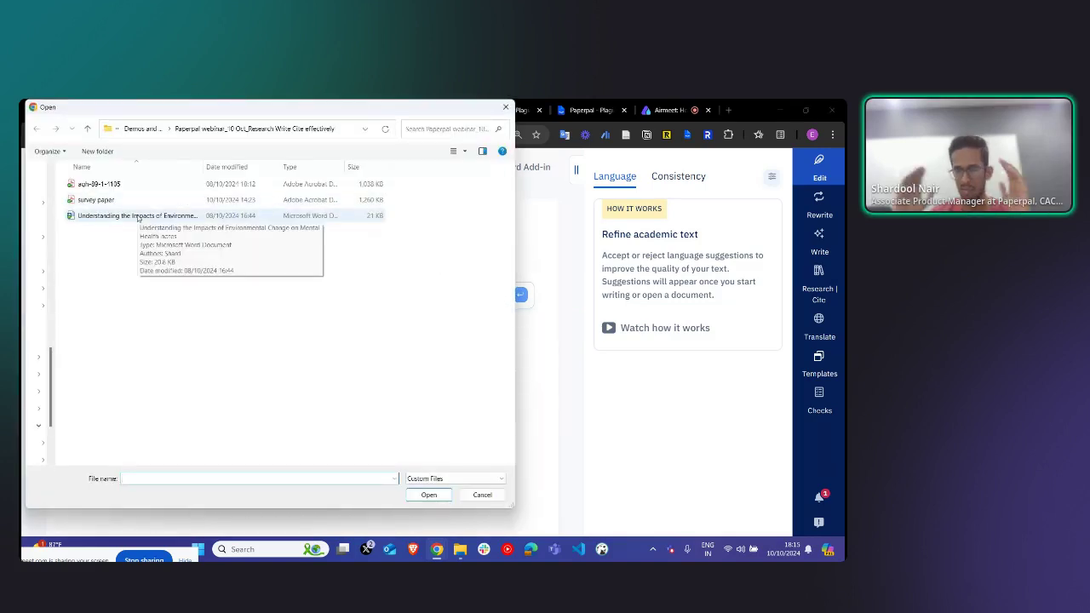
{"action": "double_click", "coordinate": [137, 217]}
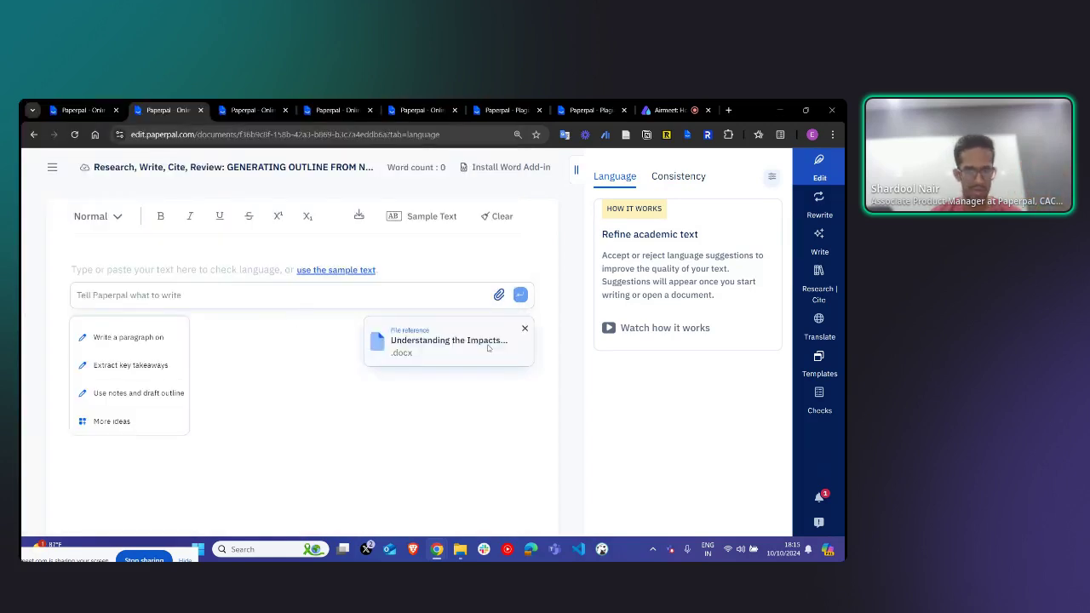
Step: Generate text from the attached notes with the prompt "write an outline for introduction section for my research paper"
{"action": "left_click", "coordinate": [326, 297]}
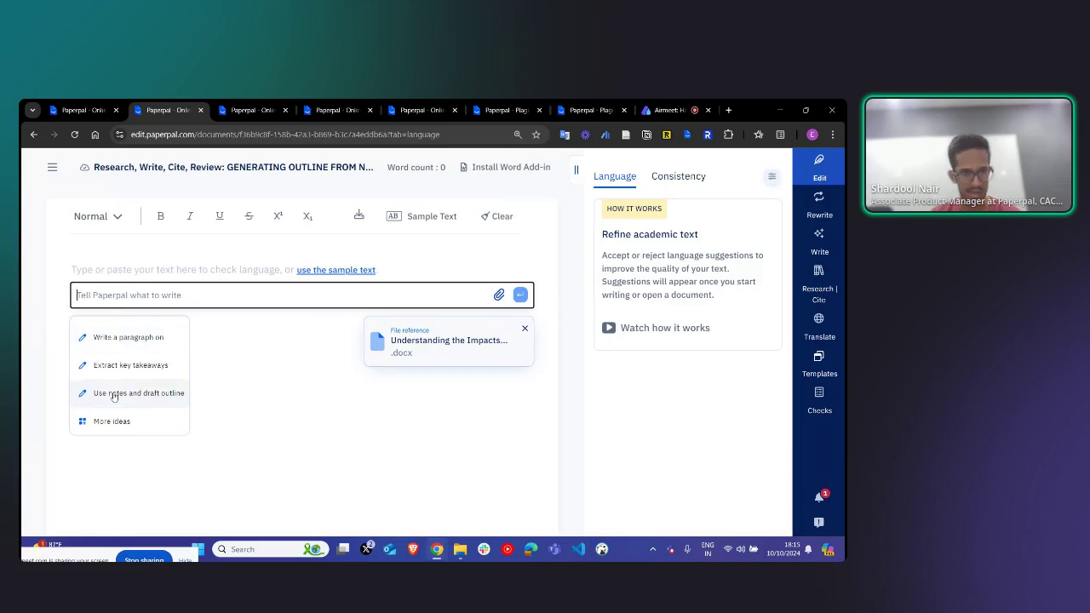
{"action": "left_click", "coordinate": [112, 421]}
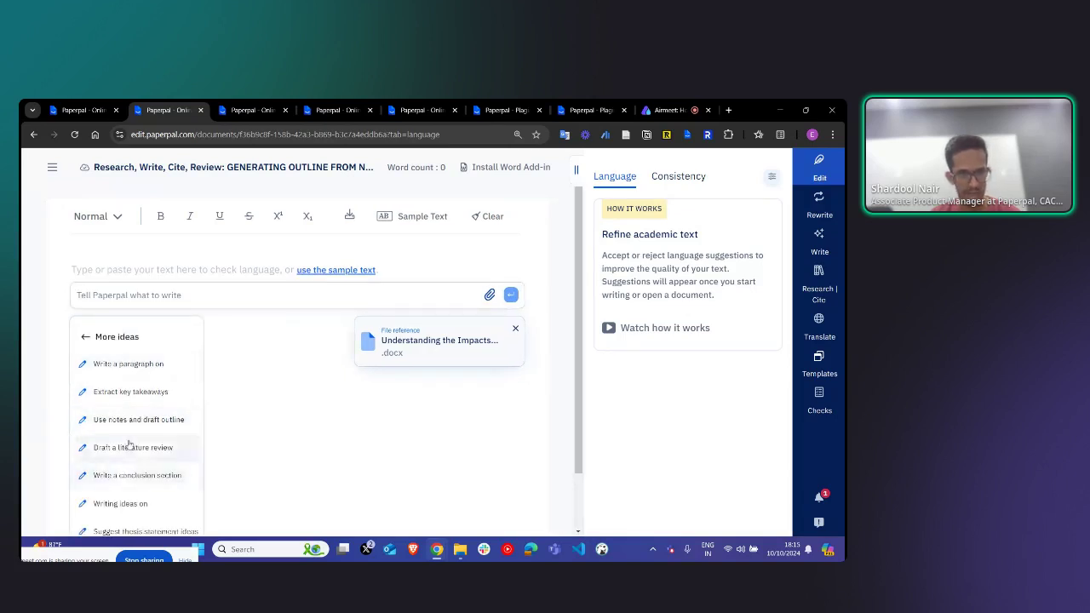
{"action": "left_click", "coordinate": [90, 337]}
{"action": "left_click", "coordinate": [113, 295]}
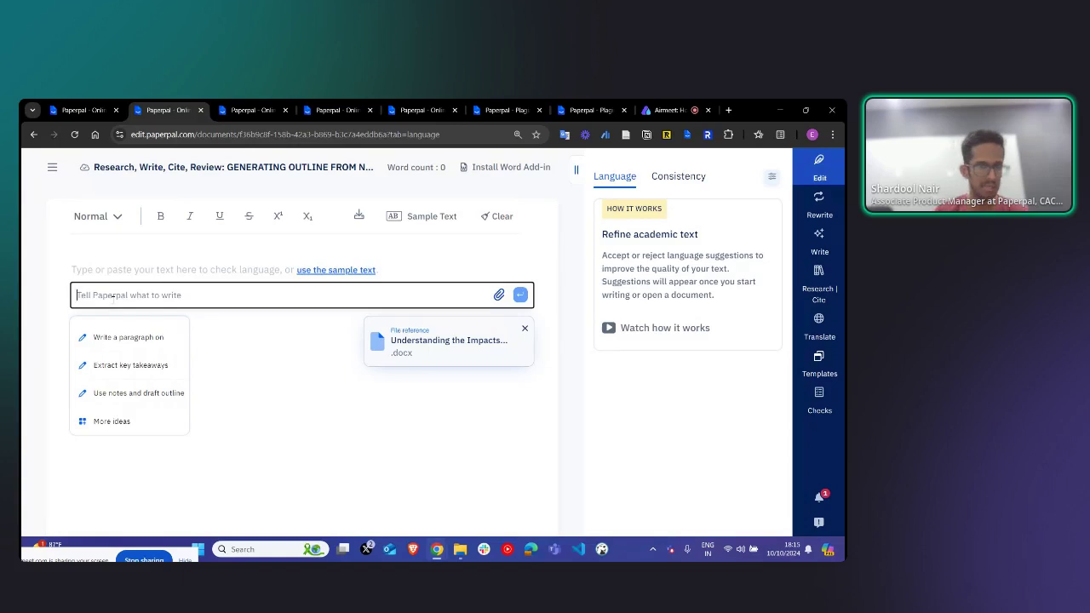
{"action": "type", "text": "write"}
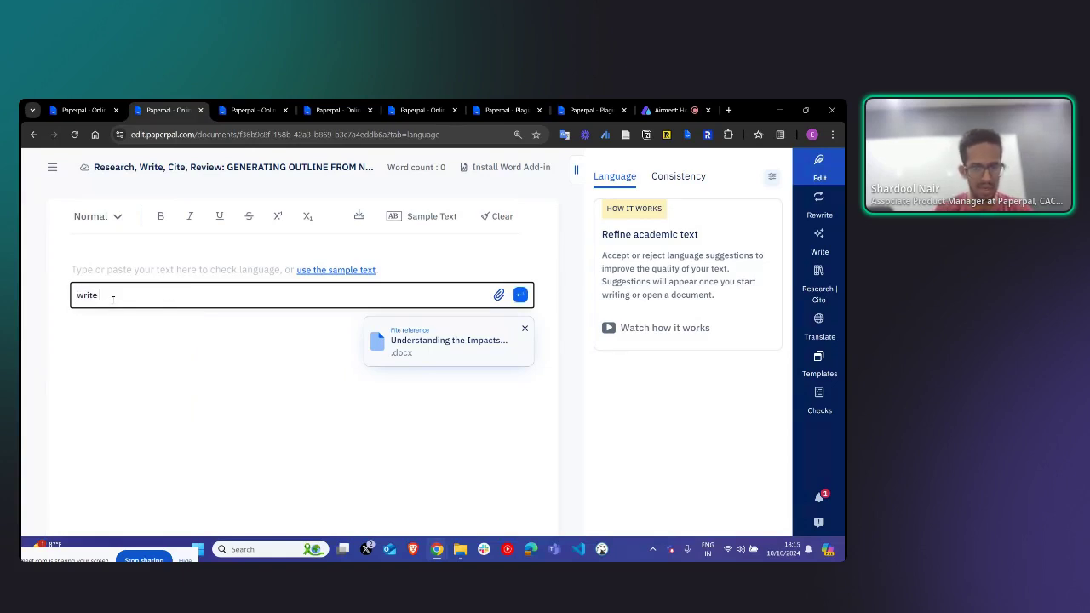
{"action": "type", "text": " an introduction sec"}
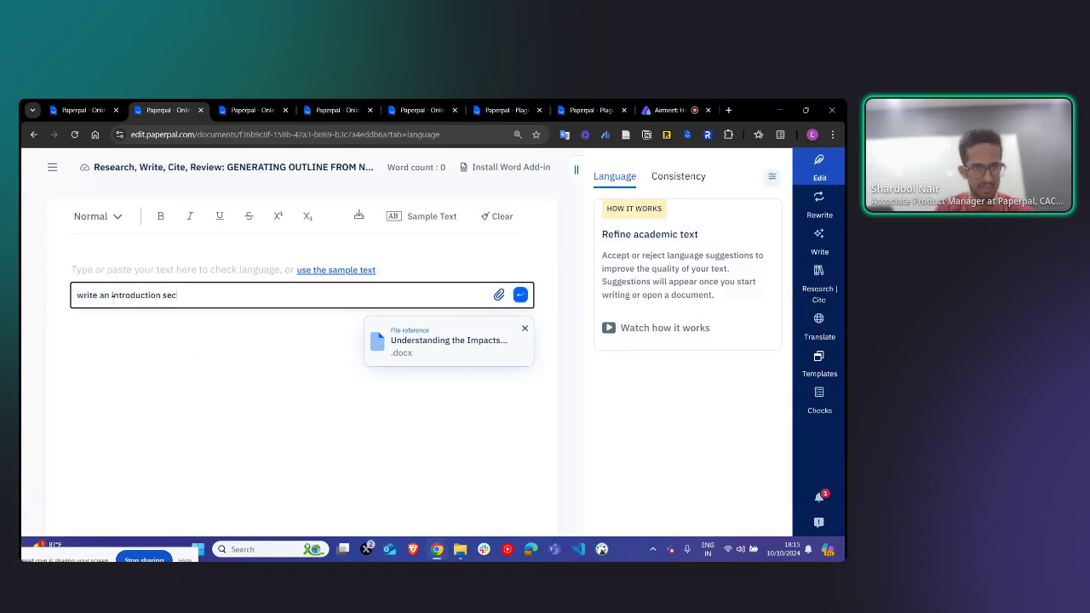
{"action": "type", "text": "tion for my"}
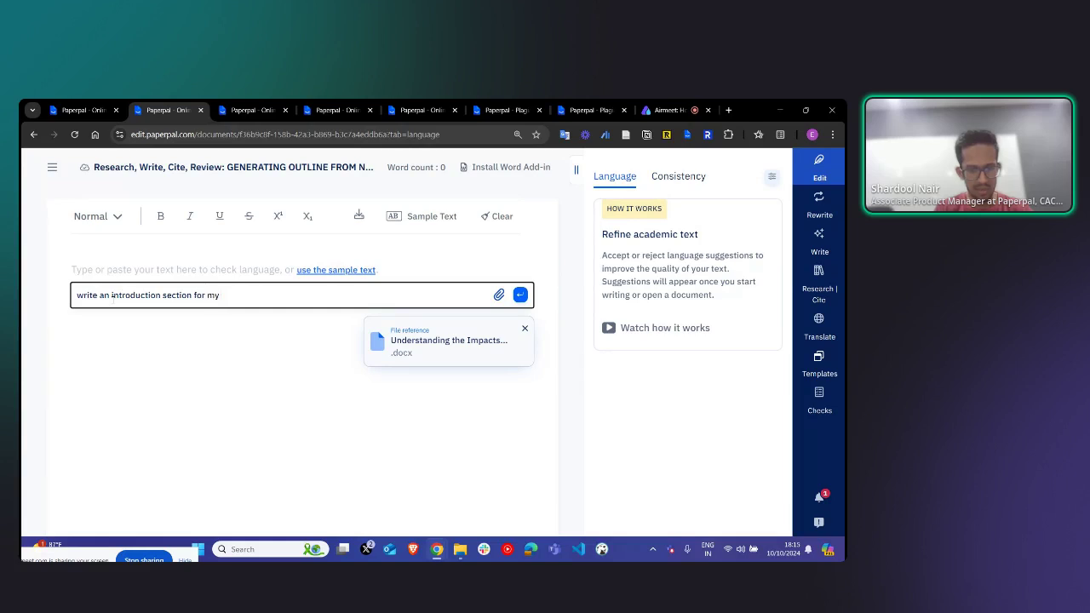
{"action": "type", "text": " research paper"}
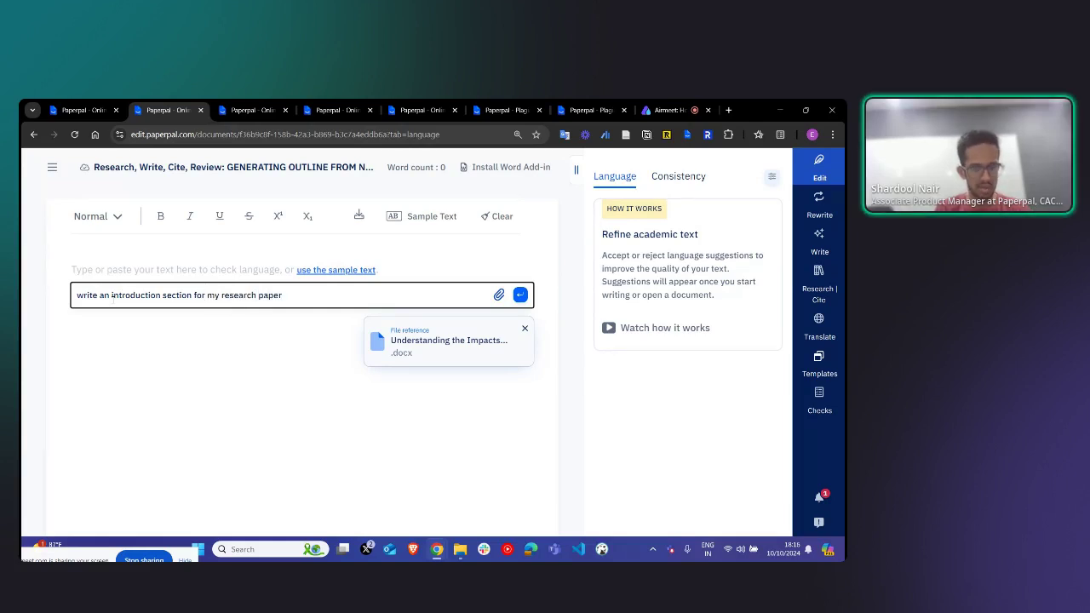
{"action": "left_click", "coordinate": [112, 295]}
{"action": "type", "text": "a"}
{"action": "type", "text": "for"}
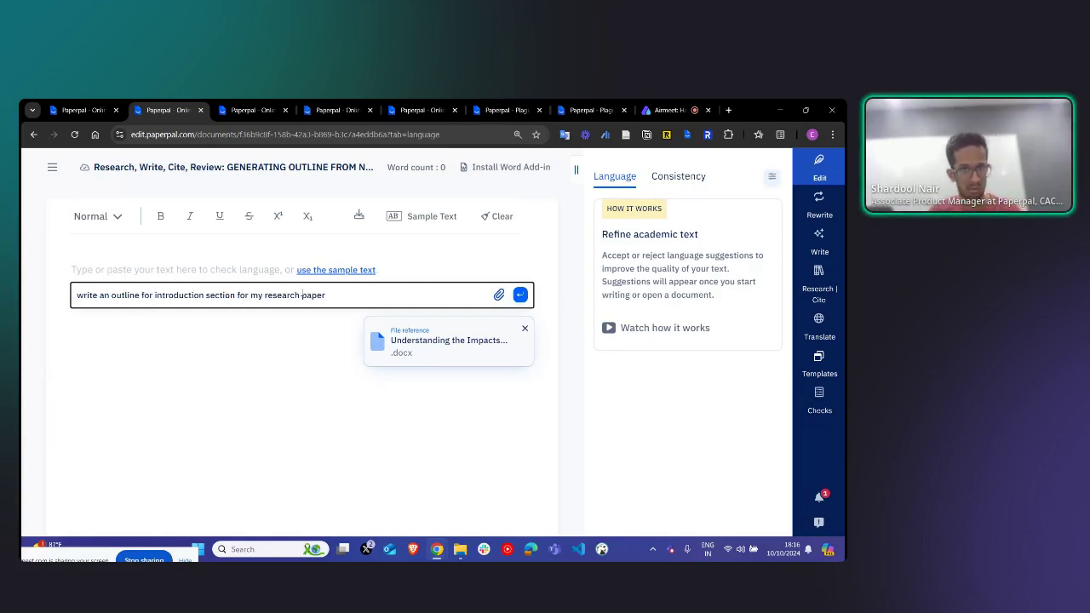
{"action": "key", "text": "Return"}
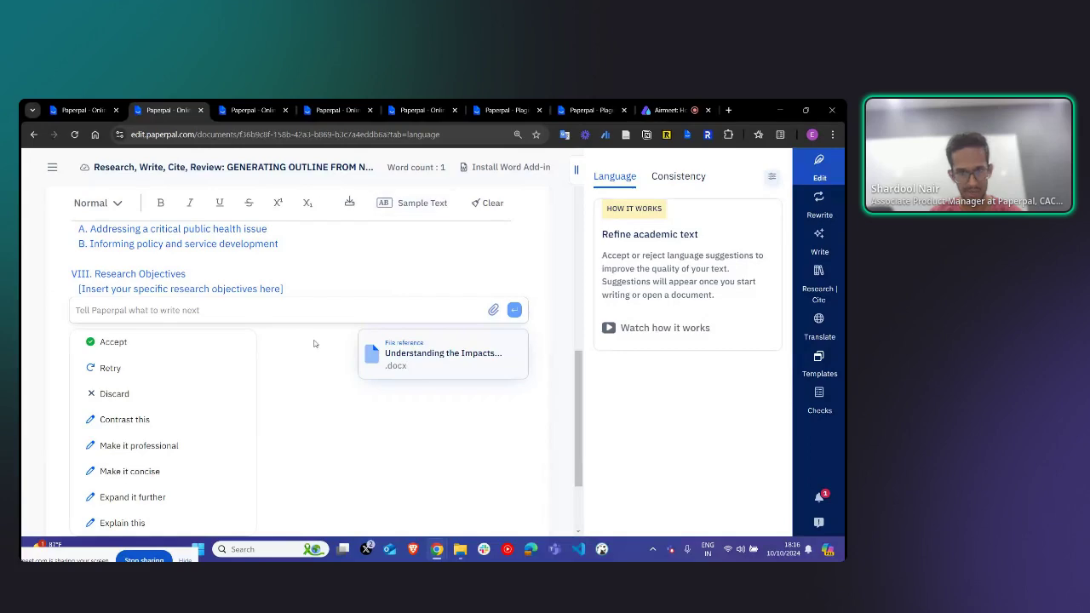
Step: Review the generated introduction outline from Background to Research Objectives and accept it into the document
{"action": "scroll", "coordinate": [235, 330], "scroll_direction": "up", "scroll_amount": 10}
{"action": "scroll", "coordinate": [236, 330], "scroll_direction": "down", "scroll_amount": 5}
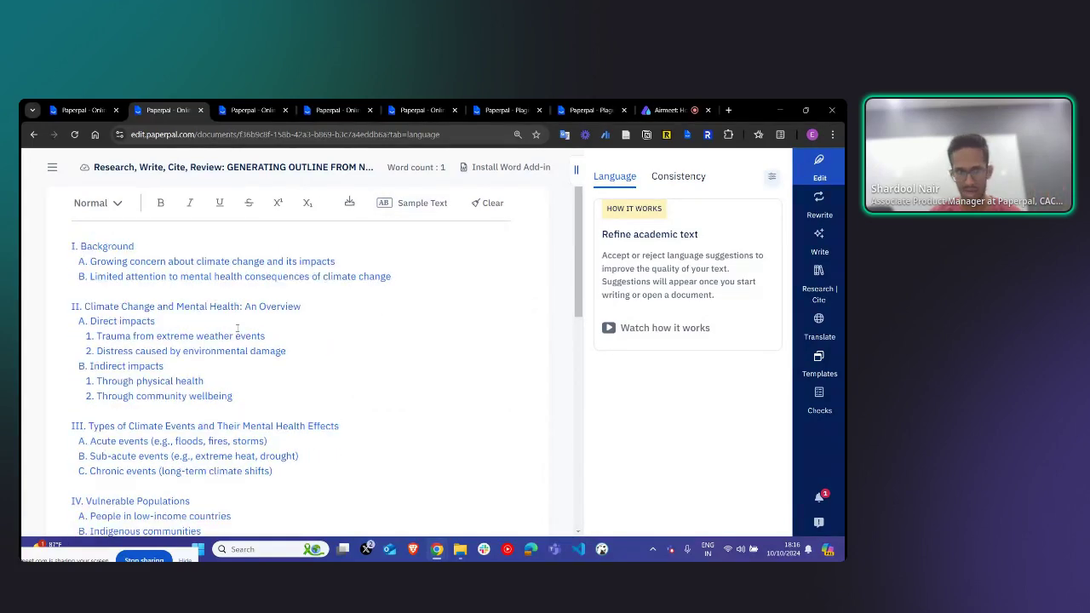
{"action": "scroll", "coordinate": [238, 328], "scroll_direction": "down", "scroll_amount": 3}
{"action": "scroll", "coordinate": [238, 327], "scroll_direction": "up", "scroll_amount": 10}
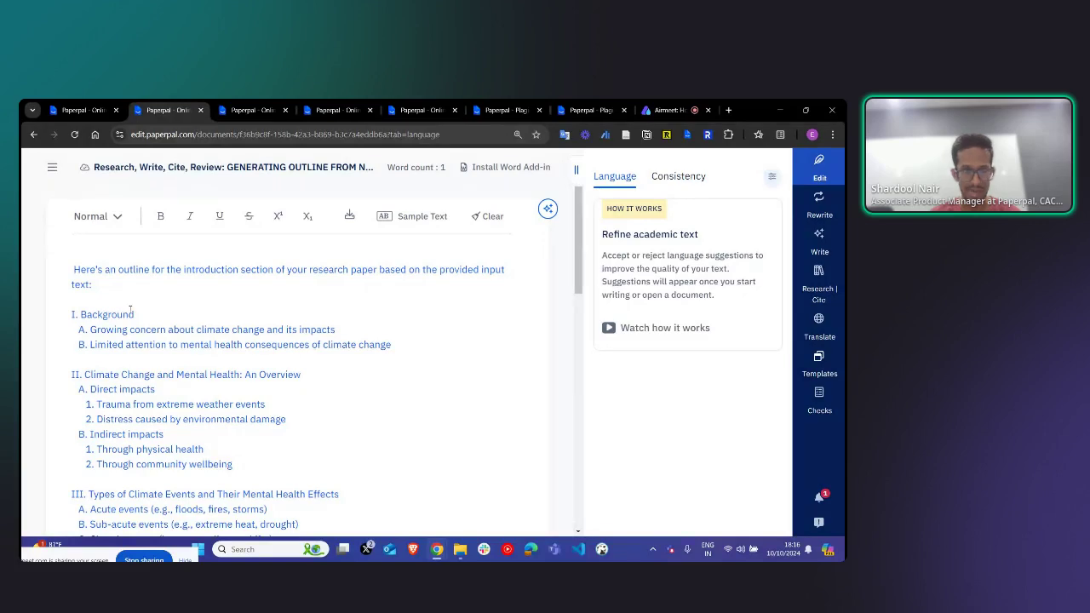
{"action": "scroll", "coordinate": [128, 311], "scroll_direction": "down", "scroll_amount": 10}
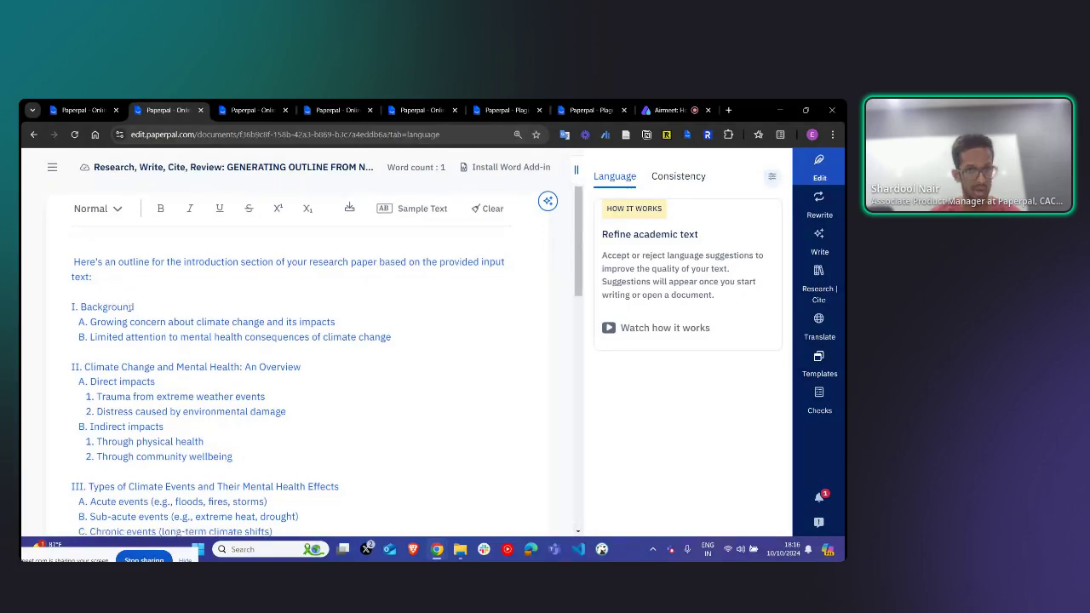
{"action": "scroll", "coordinate": [128, 308], "scroll_direction": "up", "scroll_amount": 6}
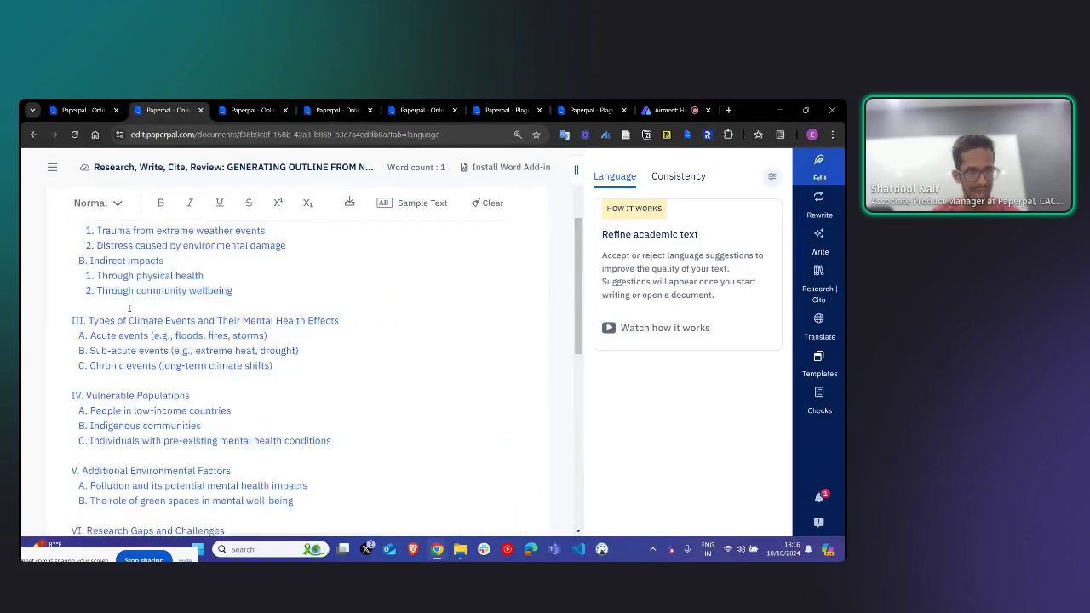
{"action": "scroll", "coordinate": [196, 353], "scroll_direction": "down", "scroll_amount": 2}
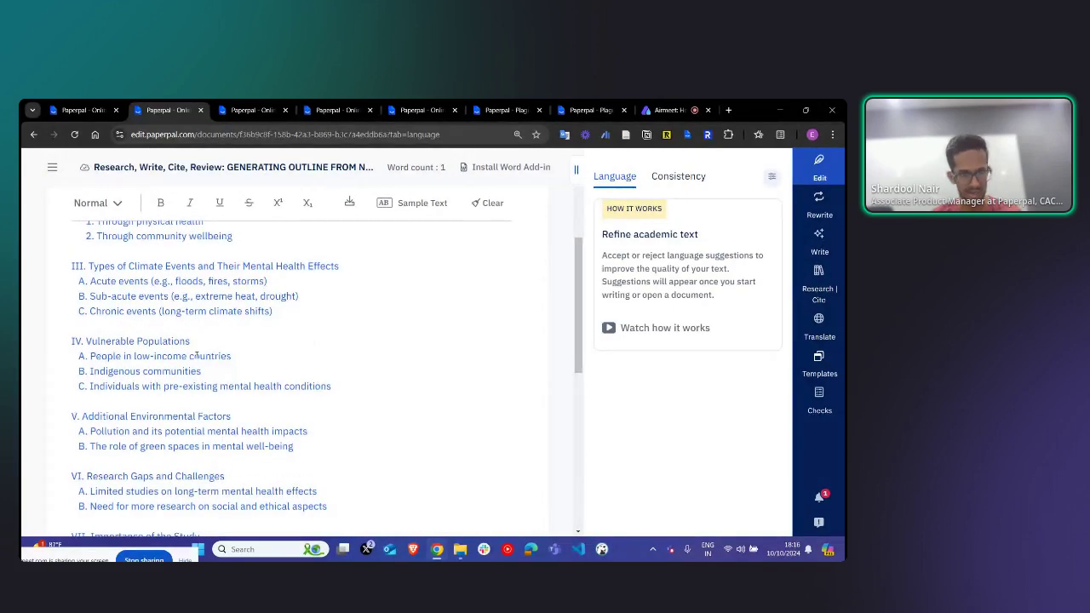
{"action": "scroll", "coordinate": [196, 356], "scroll_direction": "down", "scroll_amount": 6}
{"action": "scroll", "coordinate": [197, 354], "scroll_direction": "down", "scroll_amount": 4}
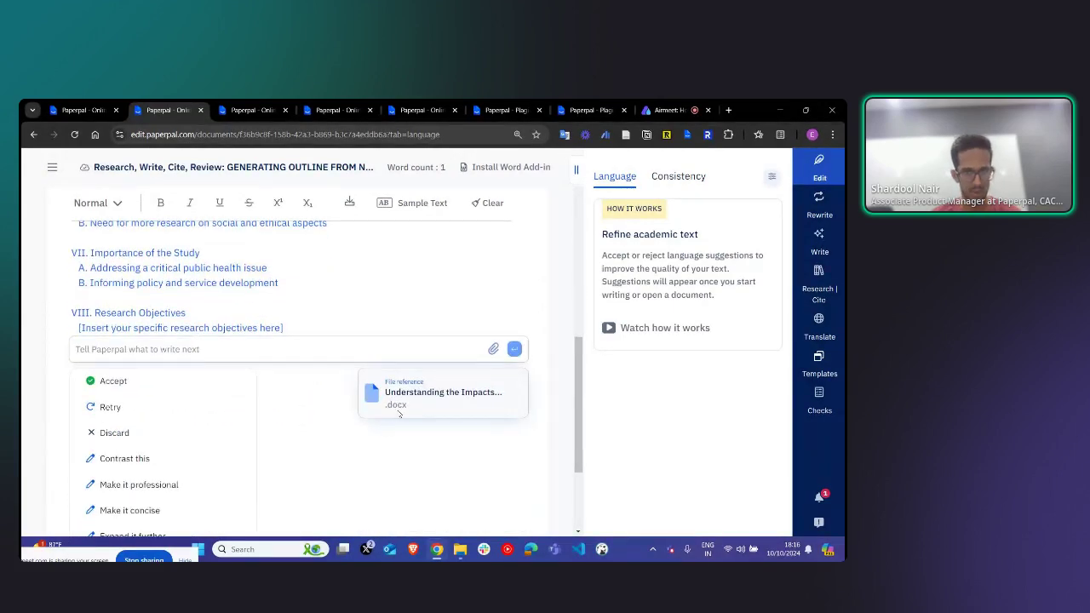
{"action": "left_click", "coordinate": [113, 381]}
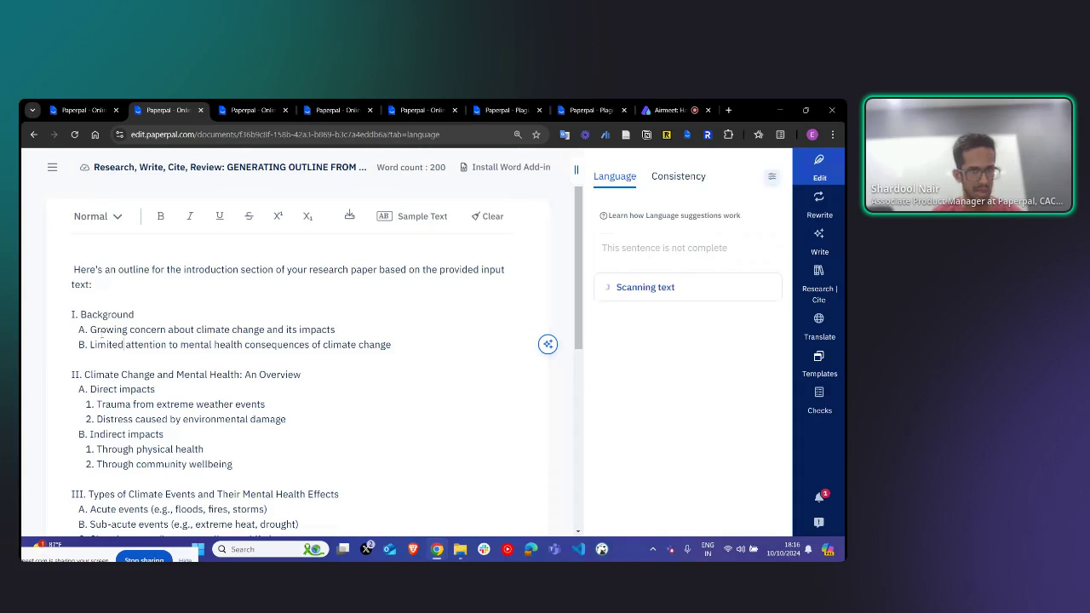
Step: Rerun the recent research question "what is know about climate change and its impacts of mental health" and examine its references in a widened panel
{"action": "left_click", "coordinate": [820, 287]}
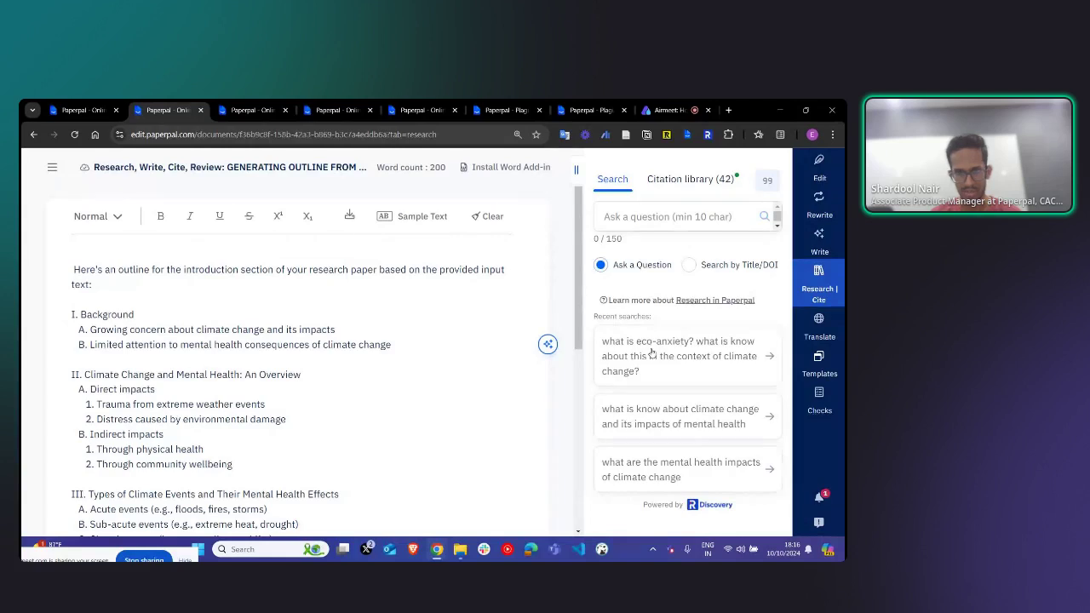
{"action": "left_click", "coordinate": [688, 418]}
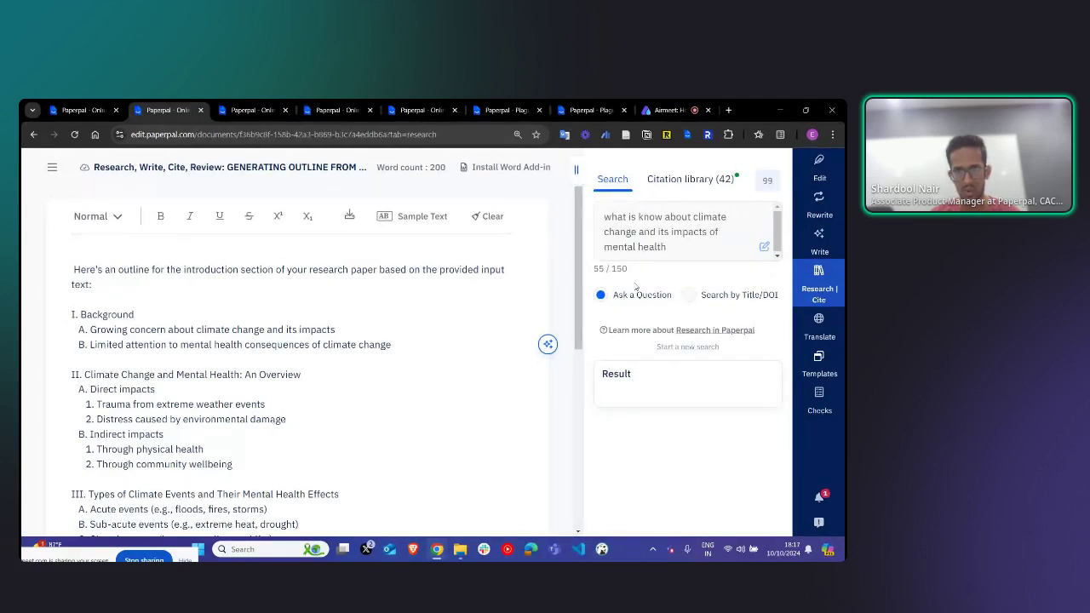
{"action": "scroll", "coordinate": [670, 341], "scroll_direction": "down", "scroll_amount": 5}
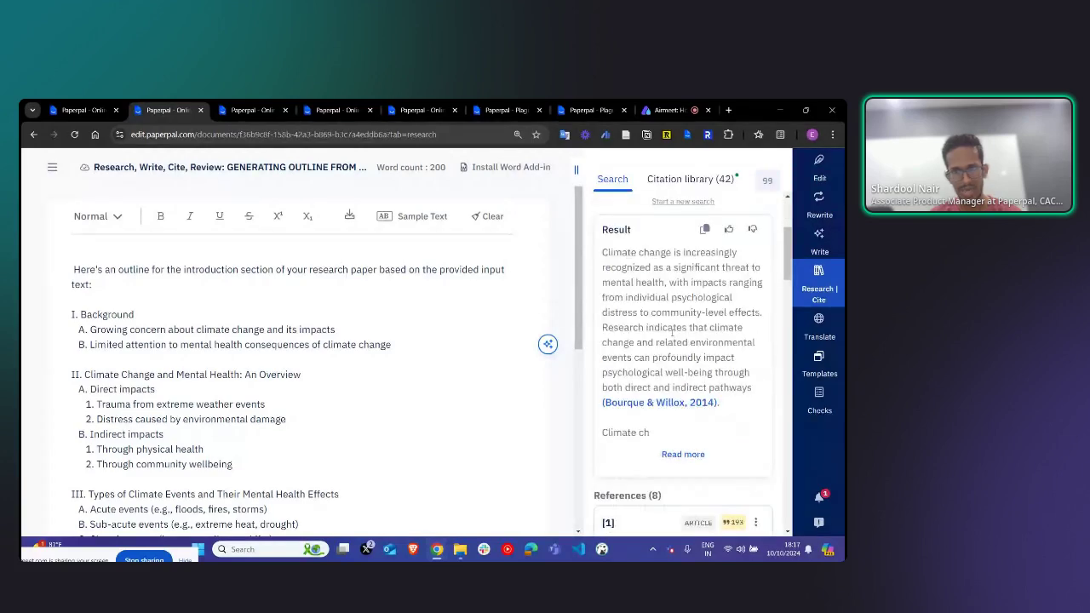
{"action": "left_click_drag", "start_coordinate": [576, 169], "coordinate": [513, 170]}
{"action": "scroll", "coordinate": [643, 388], "scroll_direction": "up", "scroll_amount": 5}
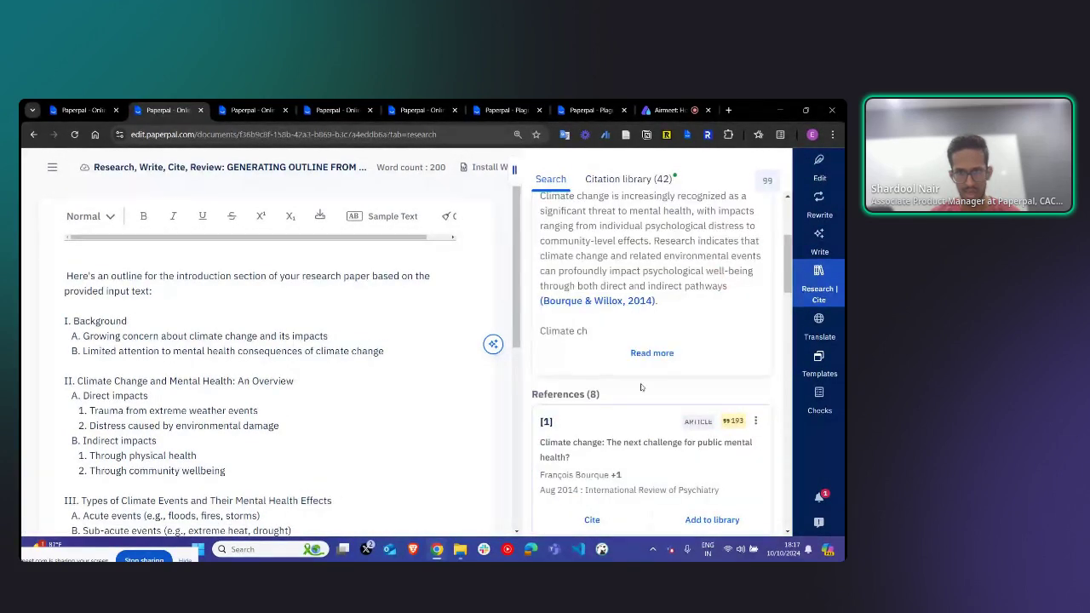
{"action": "scroll", "coordinate": [643, 388], "scroll_direction": "down", "scroll_amount": 5}
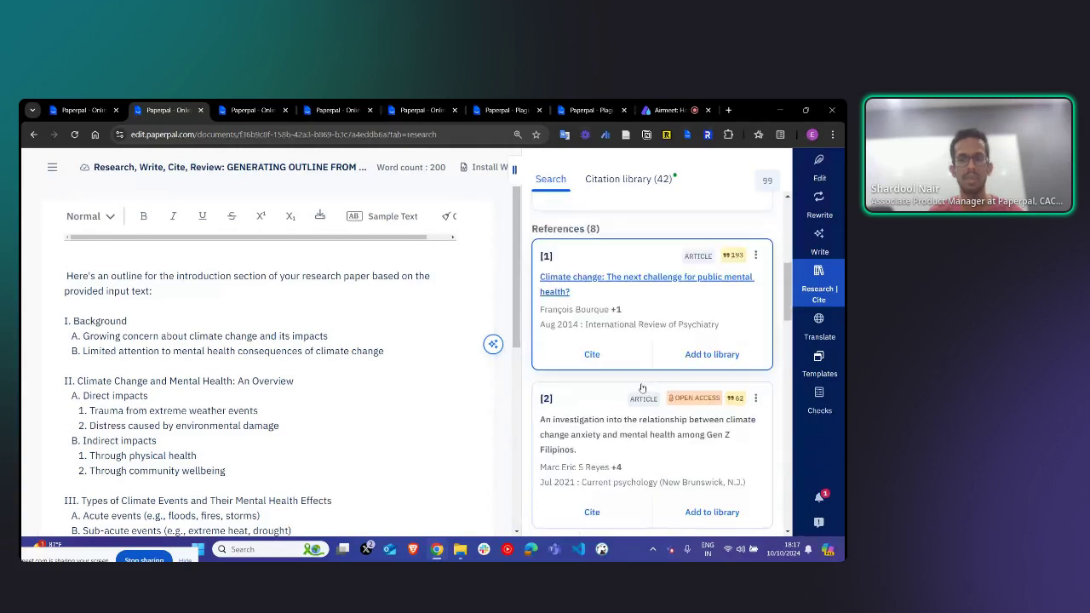
{"action": "left_click", "coordinate": [817, 279]}
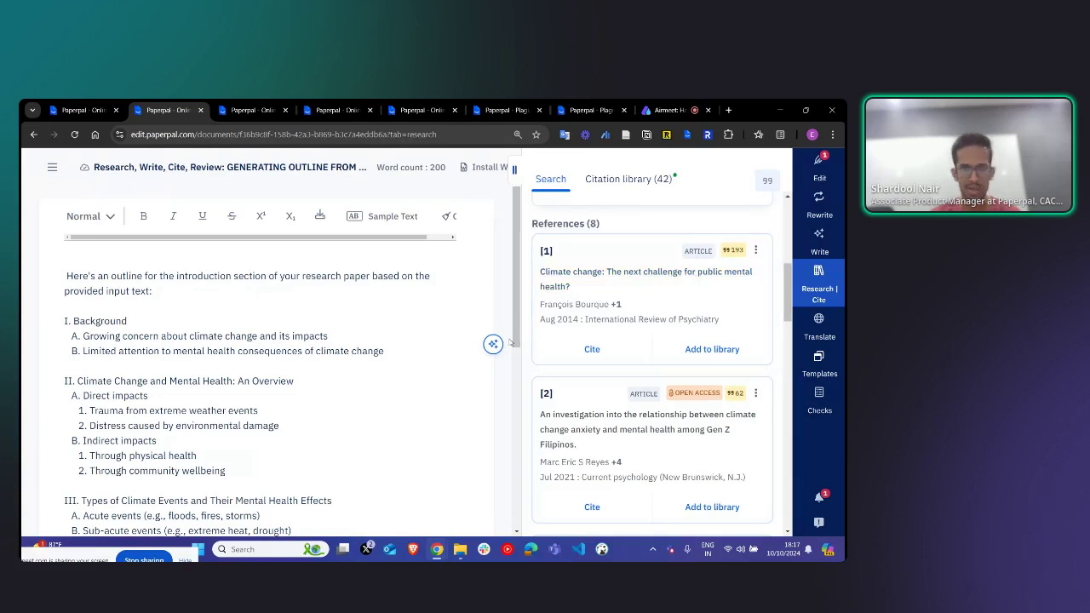
{"action": "scroll", "coordinate": [590, 304], "scroll_direction": "up", "scroll_amount": 3}
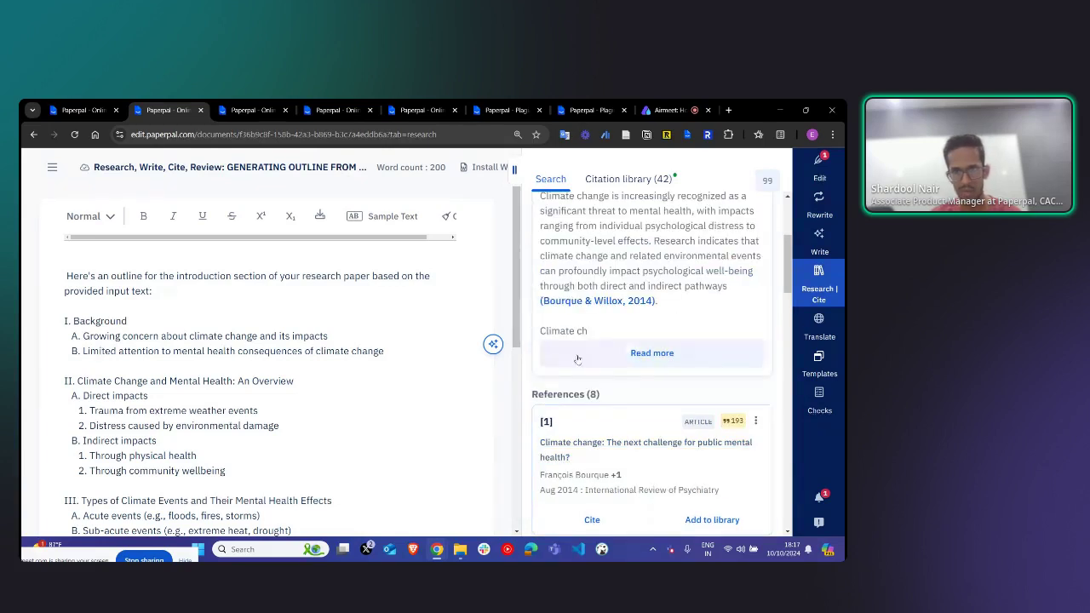
{"action": "scroll", "coordinate": [585, 340], "scroll_direction": "down", "scroll_amount": 3}
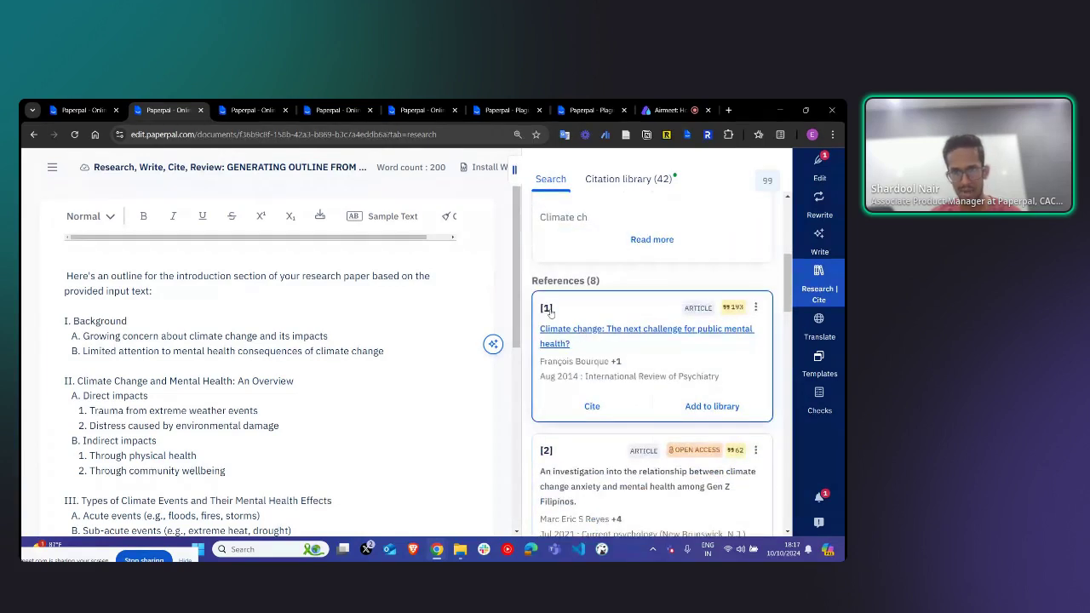
Step: From the citation dialog of the first reference, change the document's citation style to American Medical Association 11th edition
{"action": "left_click", "coordinate": [593, 407]}
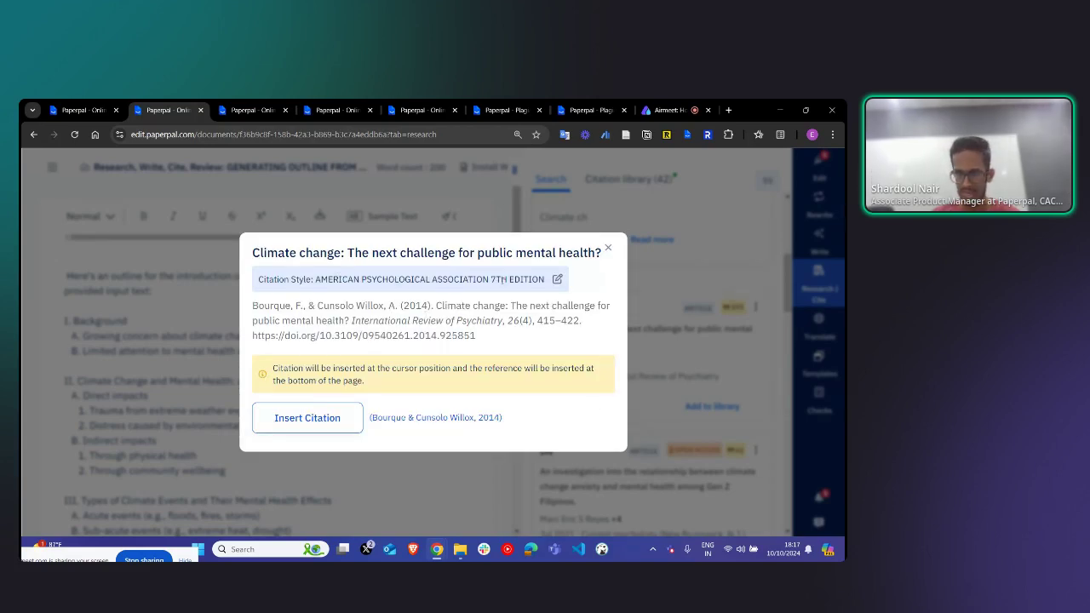
{"action": "left_click", "coordinate": [557, 280]}
{"action": "left_click", "coordinate": [557, 282]}
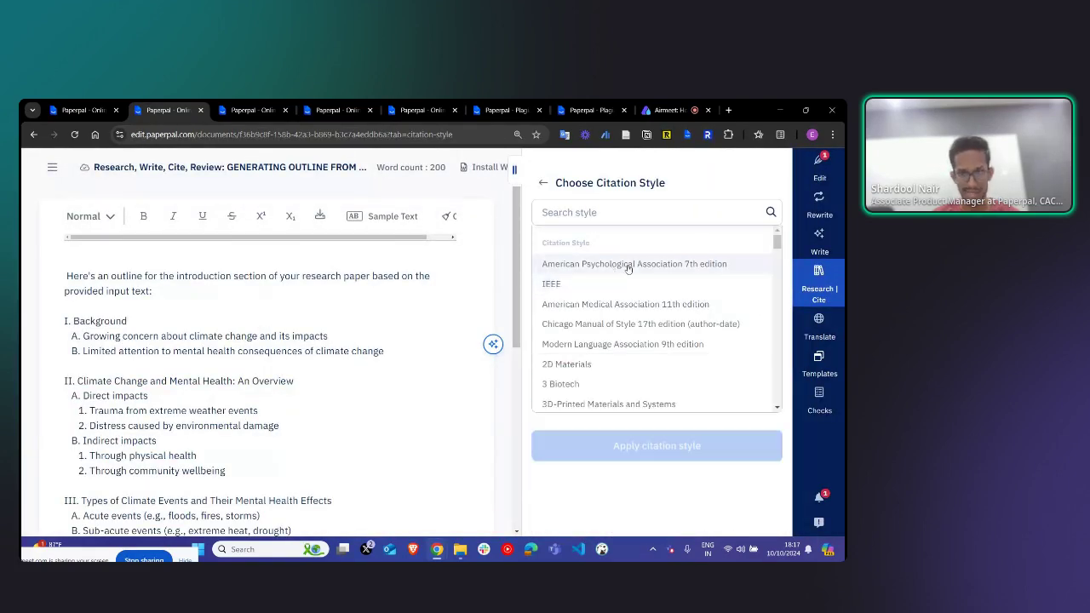
{"action": "left_click", "coordinate": [624, 217]}
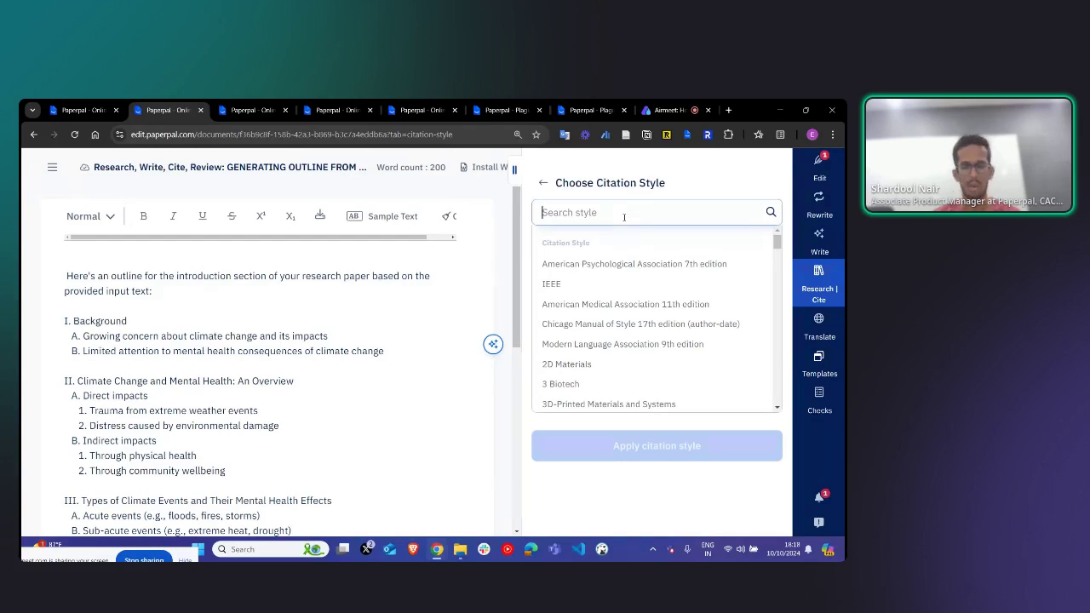
{"action": "left_click", "coordinate": [621, 308]}
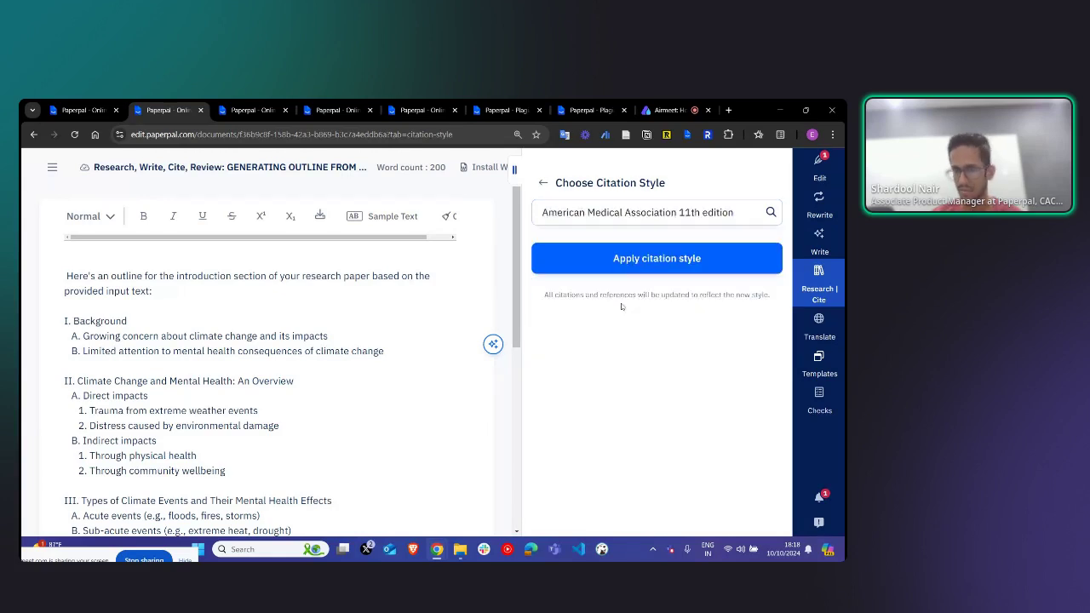
{"action": "left_click", "coordinate": [634, 261]}
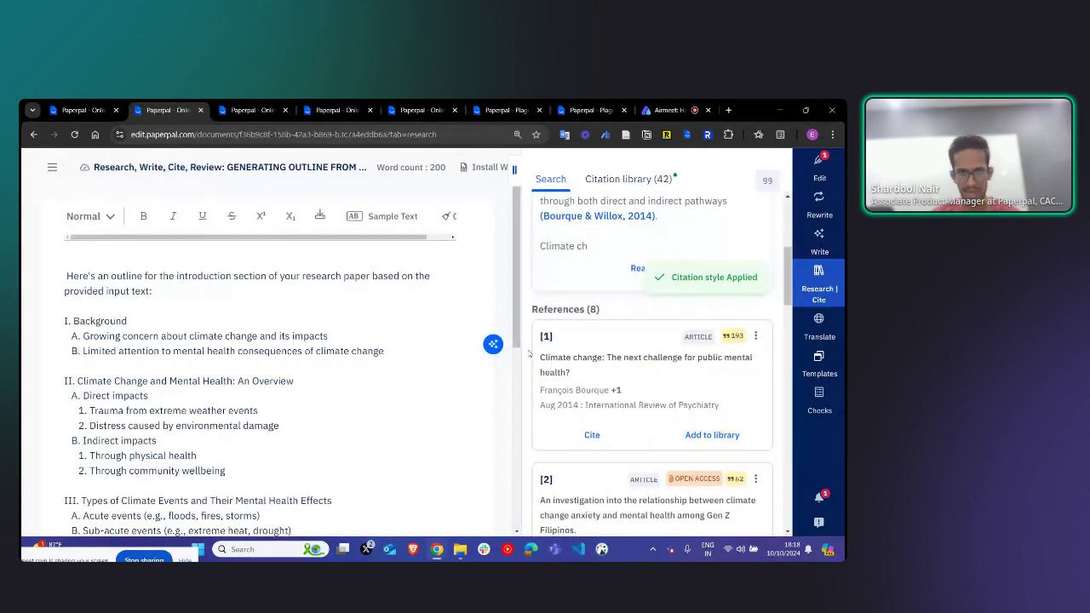
Step: Cite the first reference, "Climate change: The next challenge for public mental health?", after "Growing concern about climate change and its impacts" in the Background section
{"action": "left_click", "coordinate": [334, 336]}
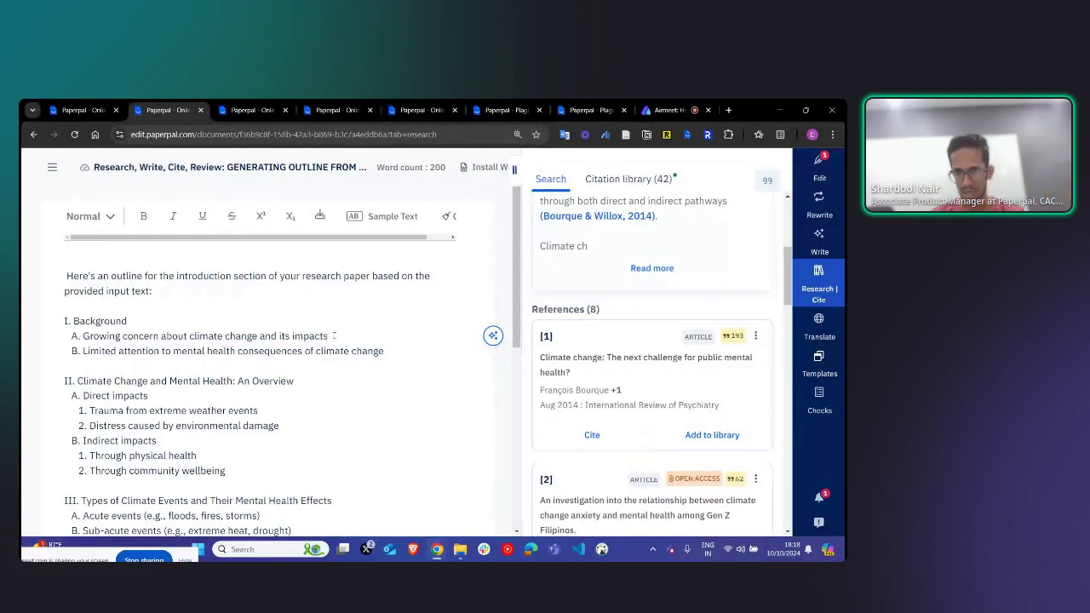
{"action": "left_click", "coordinate": [585, 436]}
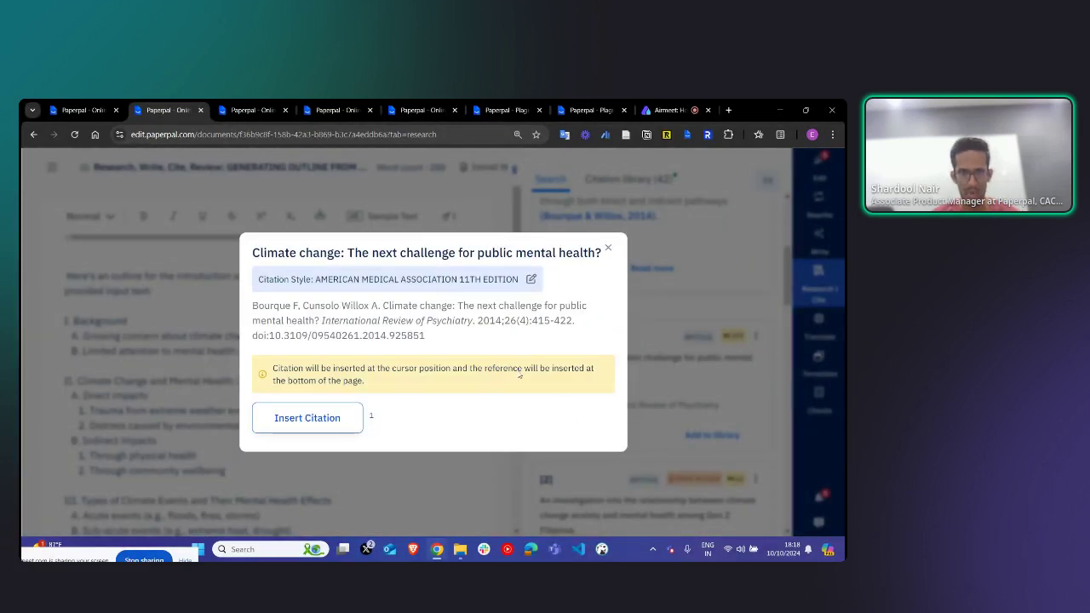
{"action": "left_click_drag", "start_coordinate": [316, 280], "coordinate": [370, 279]}
{"action": "left_click_drag", "start_coordinate": [374, 279], "coordinate": [385, 279]}
{"action": "left_click", "coordinate": [460, 280]}
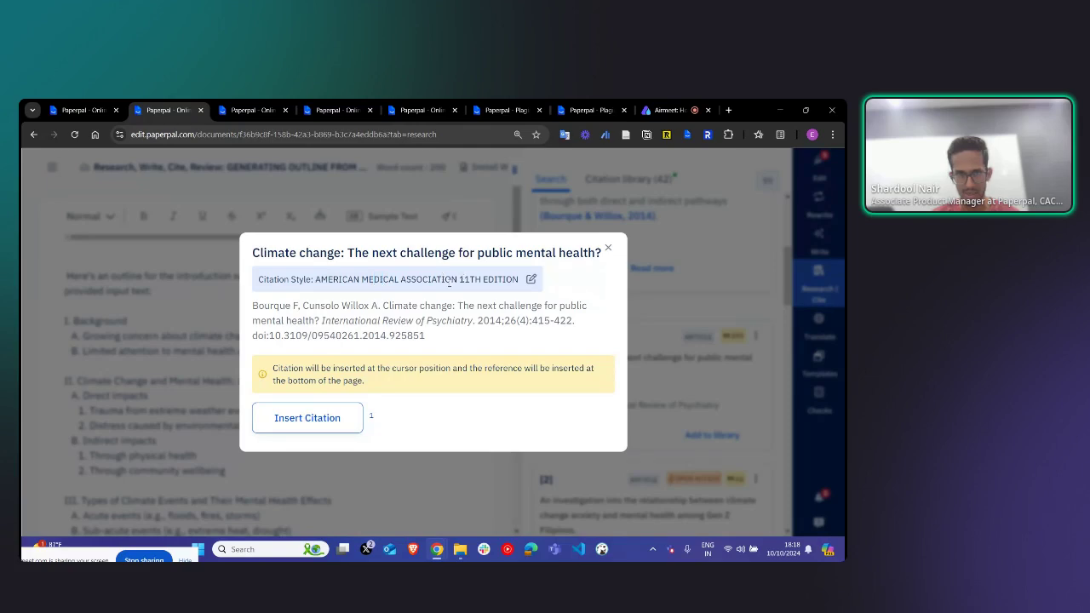
{"action": "left_click", "coordinate": [288, 418]}
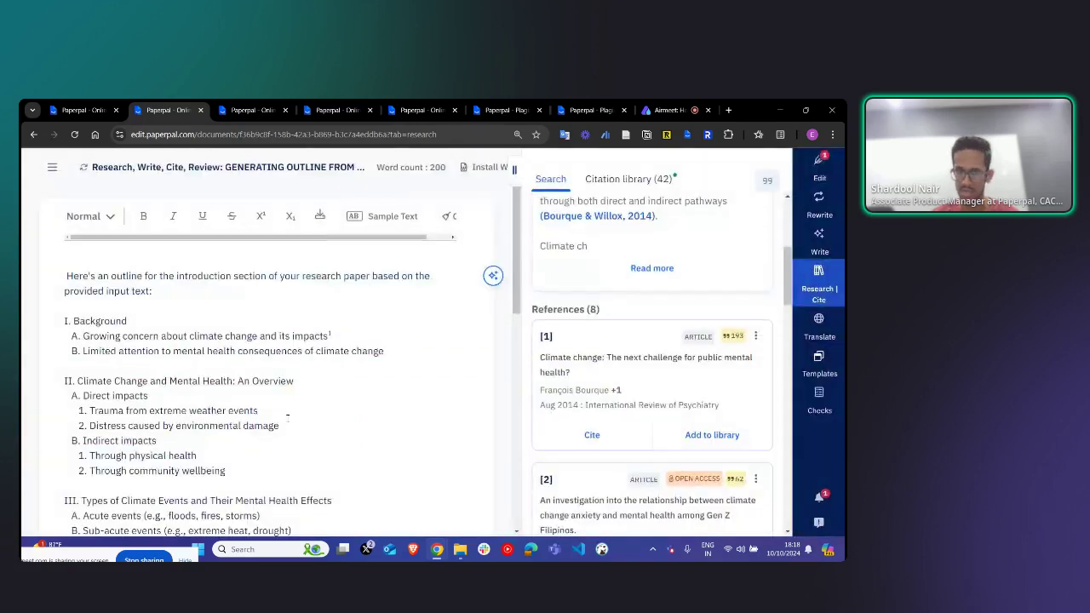
Step: Examine the inserted superscript citation in Background and its matching entry and citation style in the References section
{"action": "left_click", "coordinate": [330, 334]}
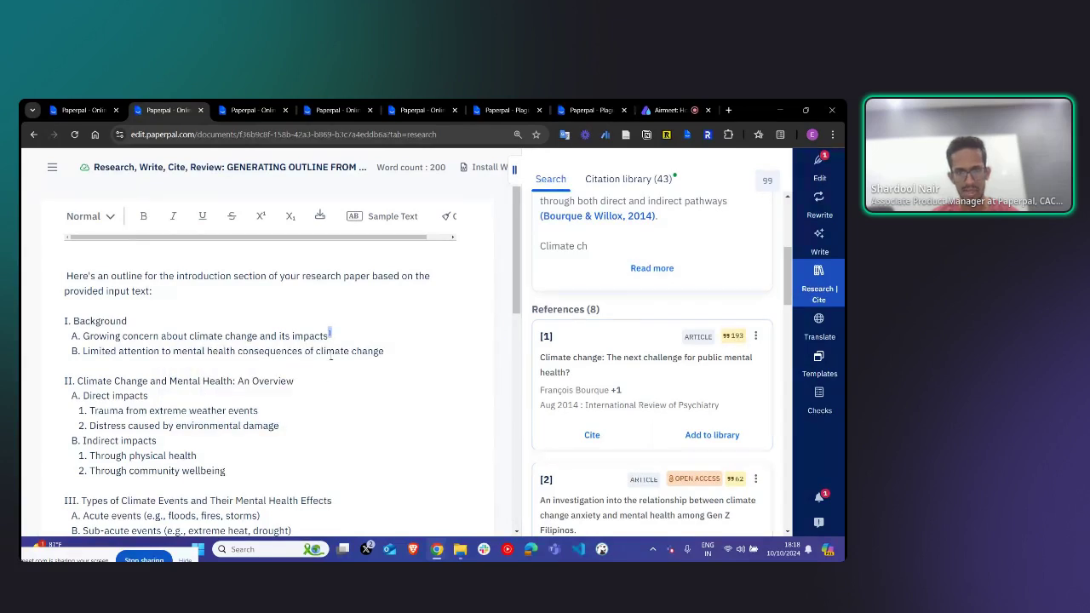
{"action": "left_click", "coordinate": [348, 337]}
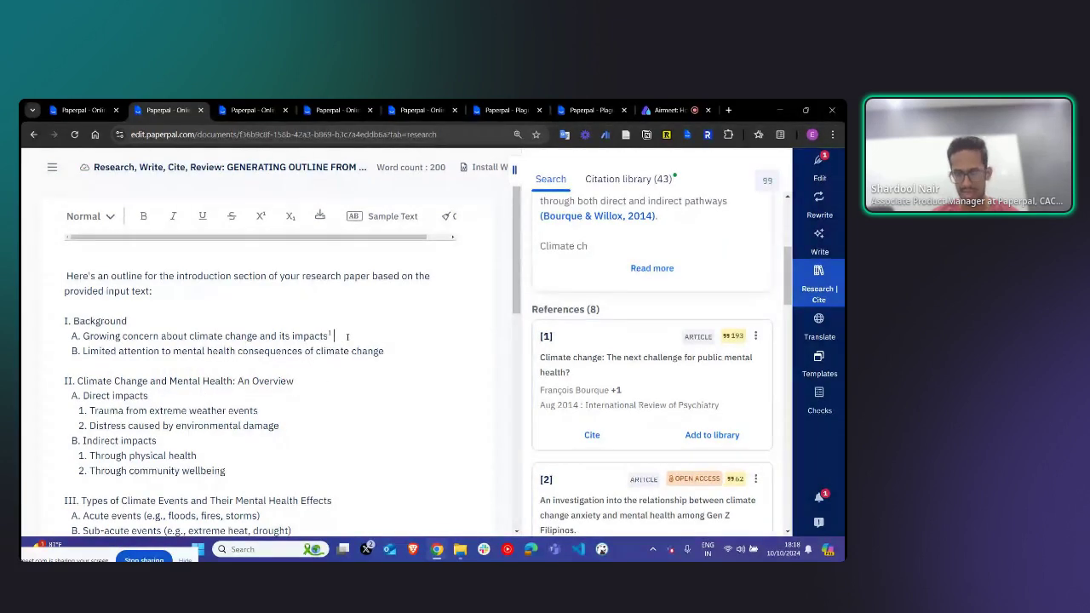
{"action": "scroll", "coordinate": [346, 337], "scroll_direction": "down", "scroll_amount": 10}
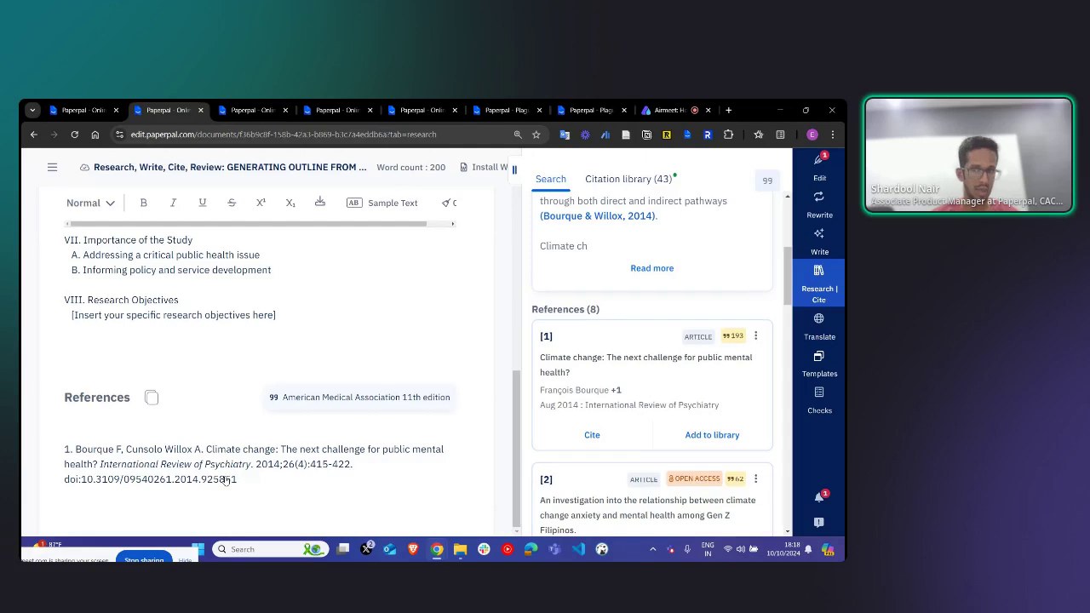
{"action": "scroll", "coordinate": [224, 481], "scroll_direction": "up", "scroll_amount": 10}
{"action": "scroll", "coordinate": [264, 398], "scroll_direction": "down", "scroll_amount": 9}
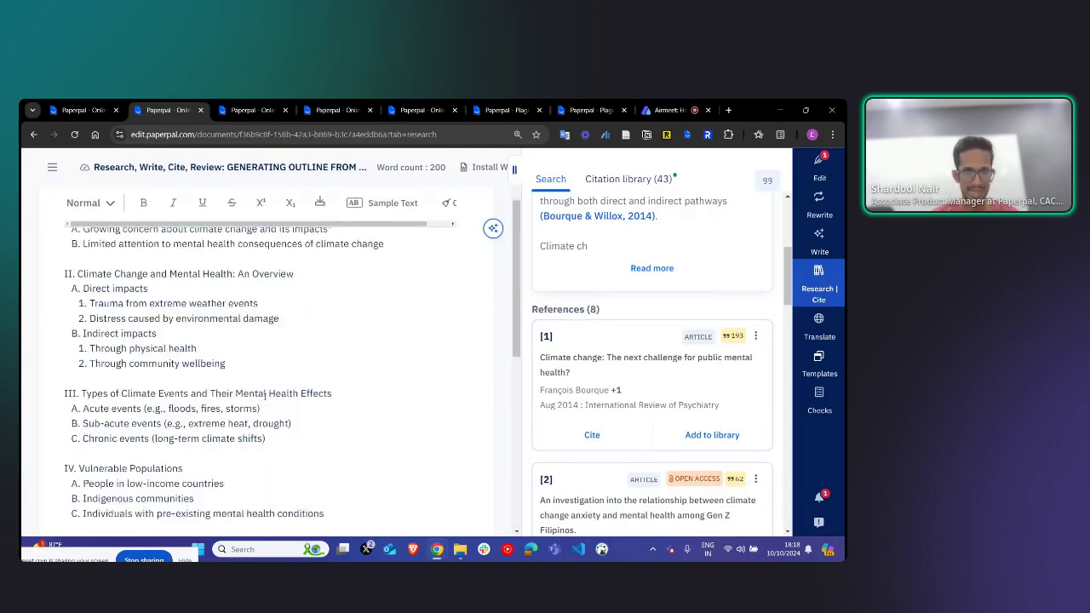
{"action": "scroll", "coordinate": [264, 397], "scroll_direction": "down", "scroll_amount": 1}
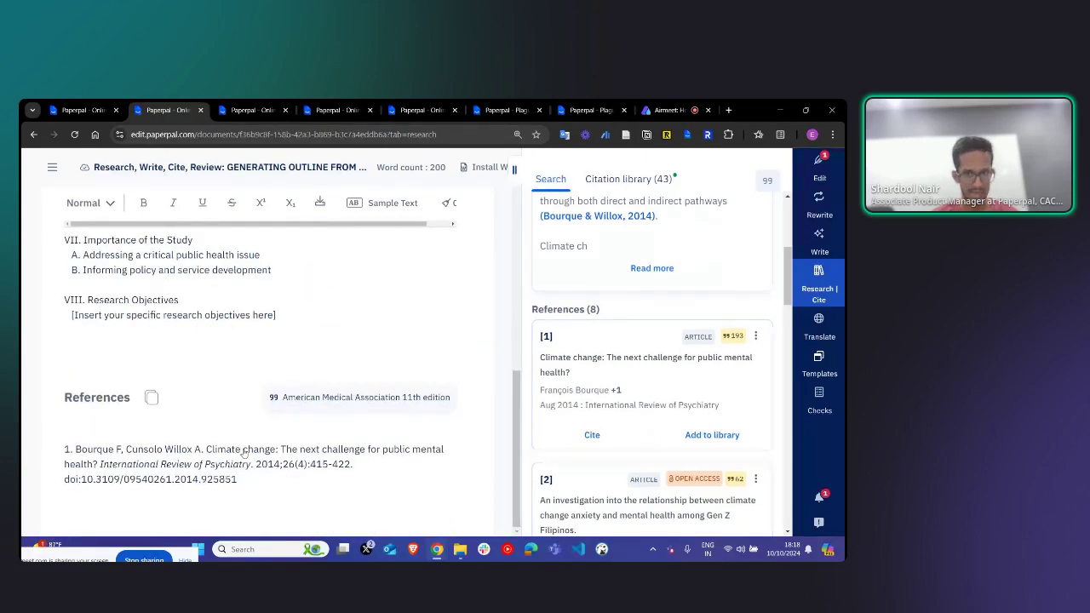
{"action": "scroll", "coordinate": [244, 451], "scroll_direction": "up", "scroll_amount": 15}
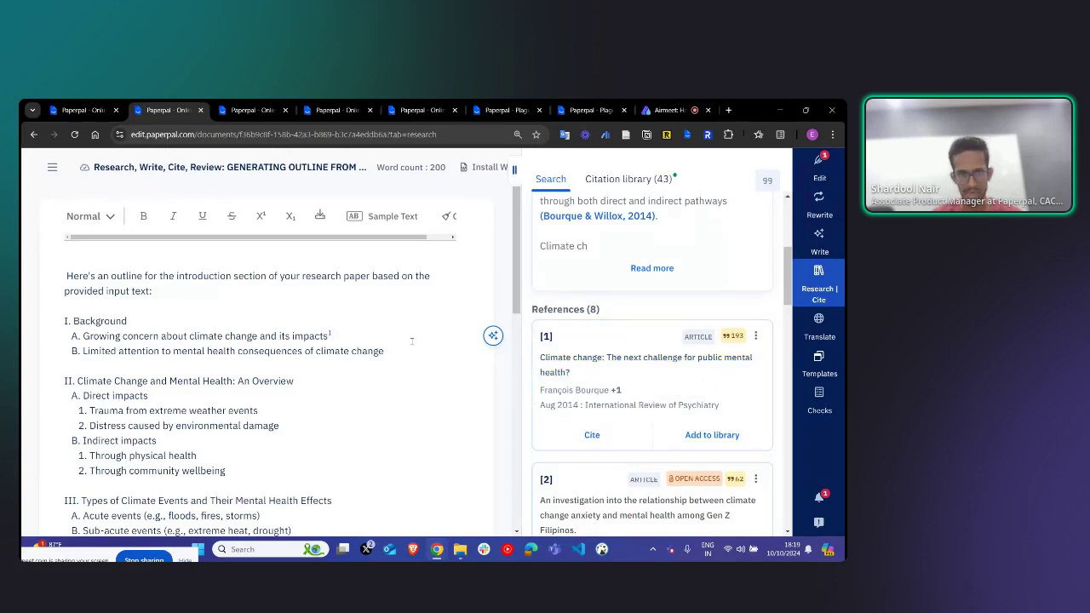
{"action": "scroll", "coordinate": [392, 340], "scroll_direction": "down", "scroll_amount": 4}
{"action": "scroll", "coordinate": [383, 339], "scroll_direction": "up", "scroll_amount": 5}
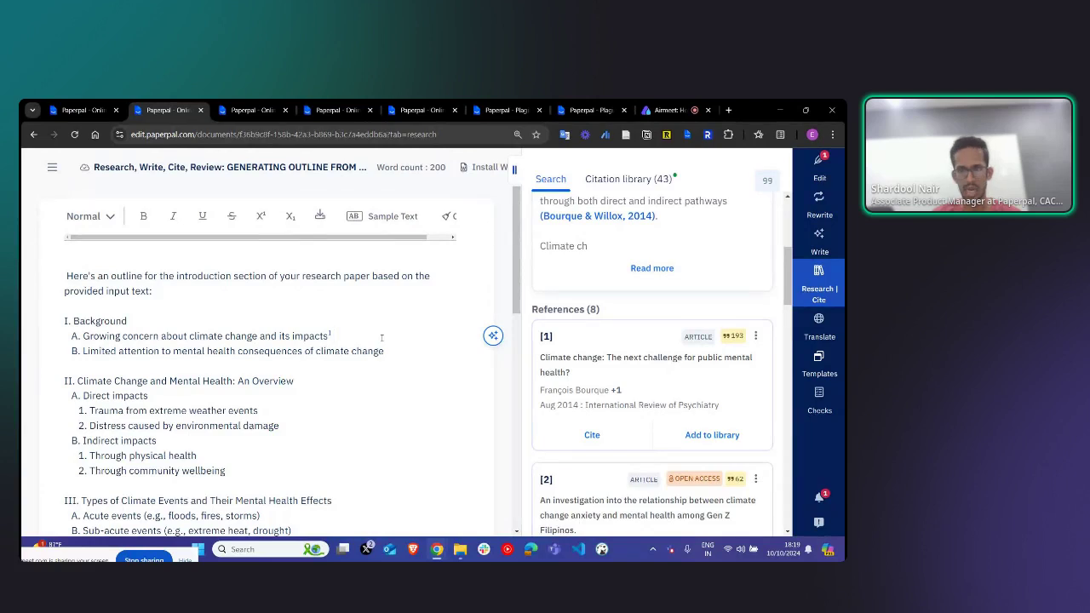
{"action": "scroll", "coordinate": [382, 338], "scroll_direction": "down", "scroll_amount": 6}
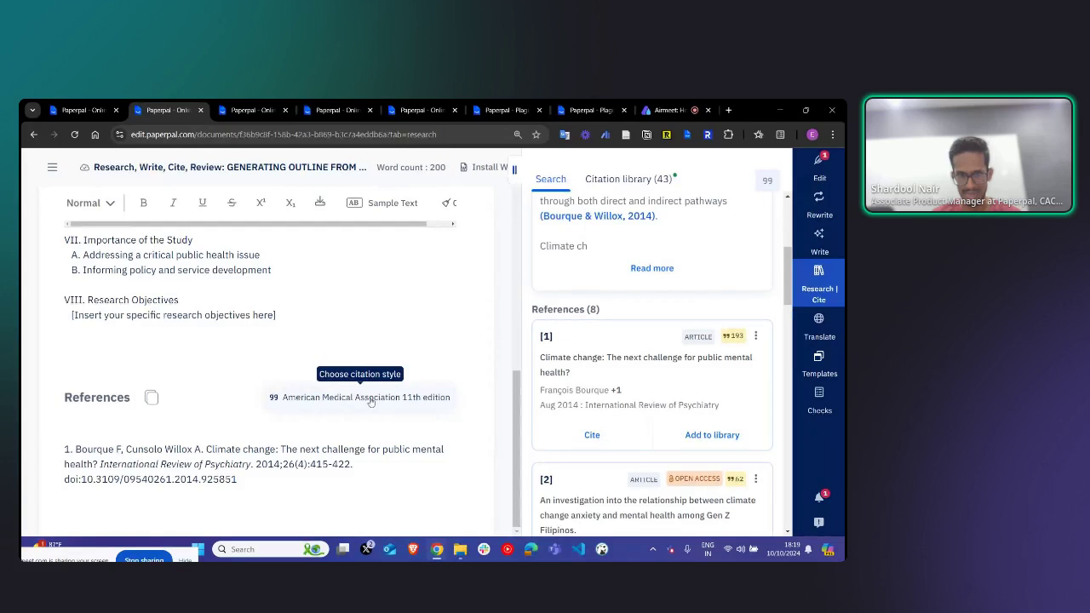
Step: Change the document's citation style to American Psychological Association 7th edition and check the in-text citation and reference list
{"action": "scroll", "coordinate": [371, 402], "scroll_direction": "up", "scroll_amount": 3}
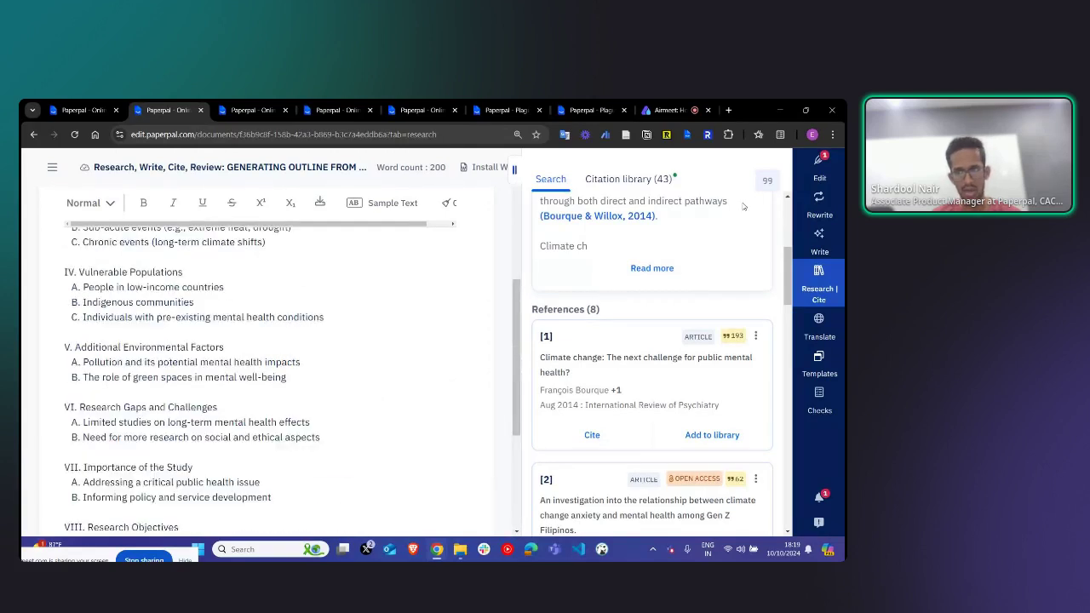
{"action": "left_click", "coordinate": [817, 293]}
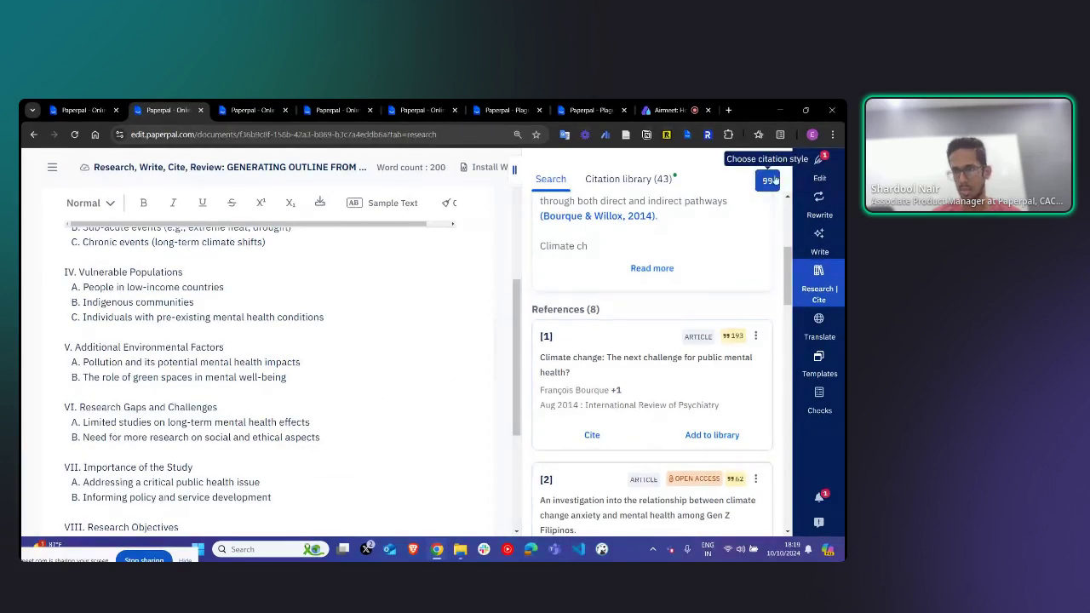
{"action": "left_click", "coordinate": [767, 183]}
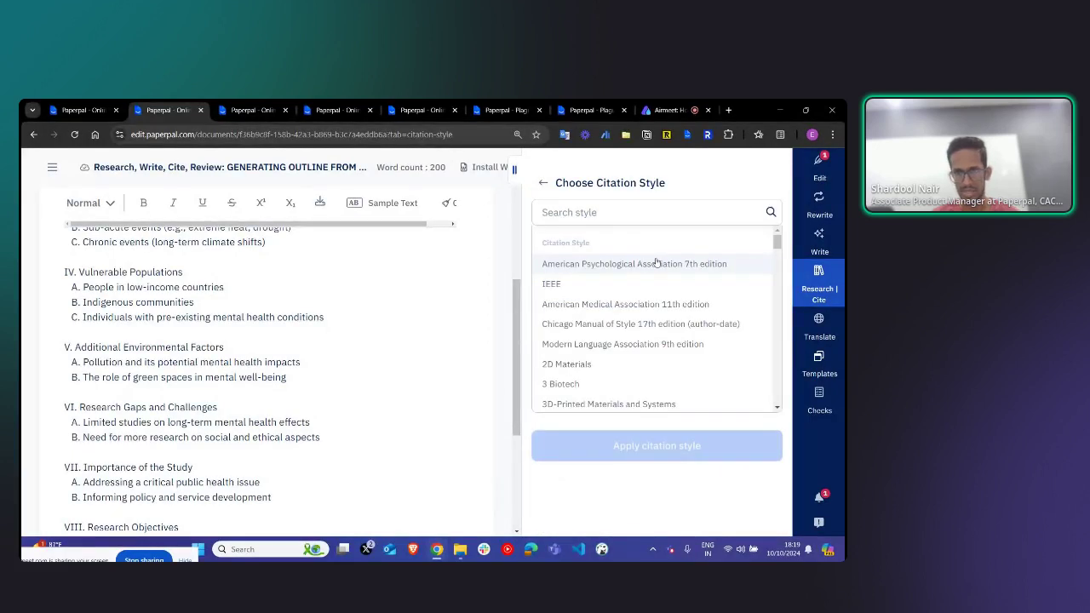
{"action": "left_click", "coordinate": [655, 263]}
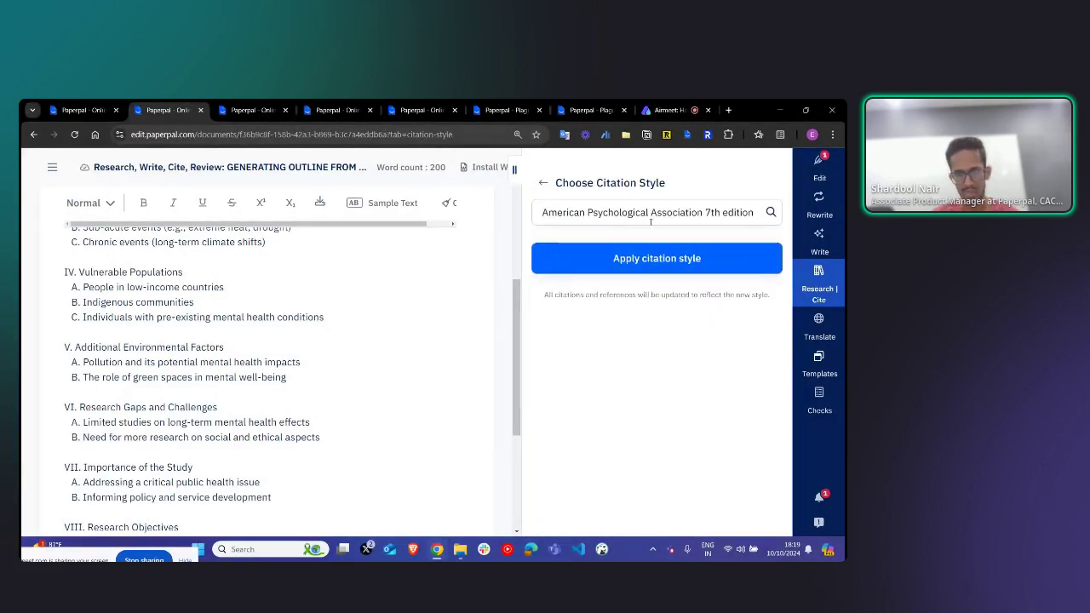
{"action": "left_click", "coordinate": [650, 255]}
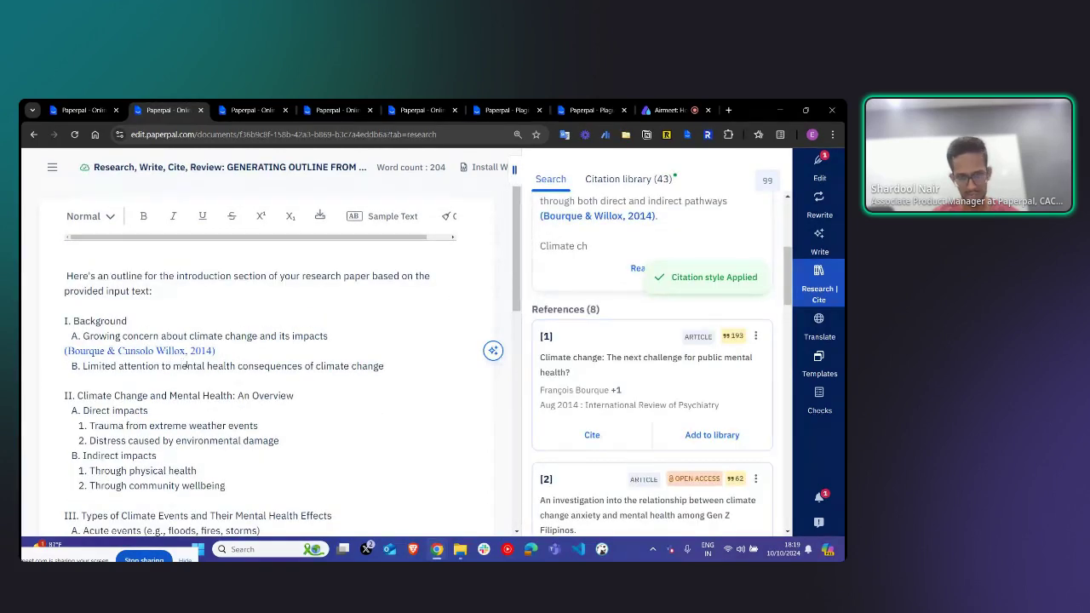
{"action": "scroll", "coordinate": [185, 365], "scroll_direction": "down", "scroll_amount": 15}
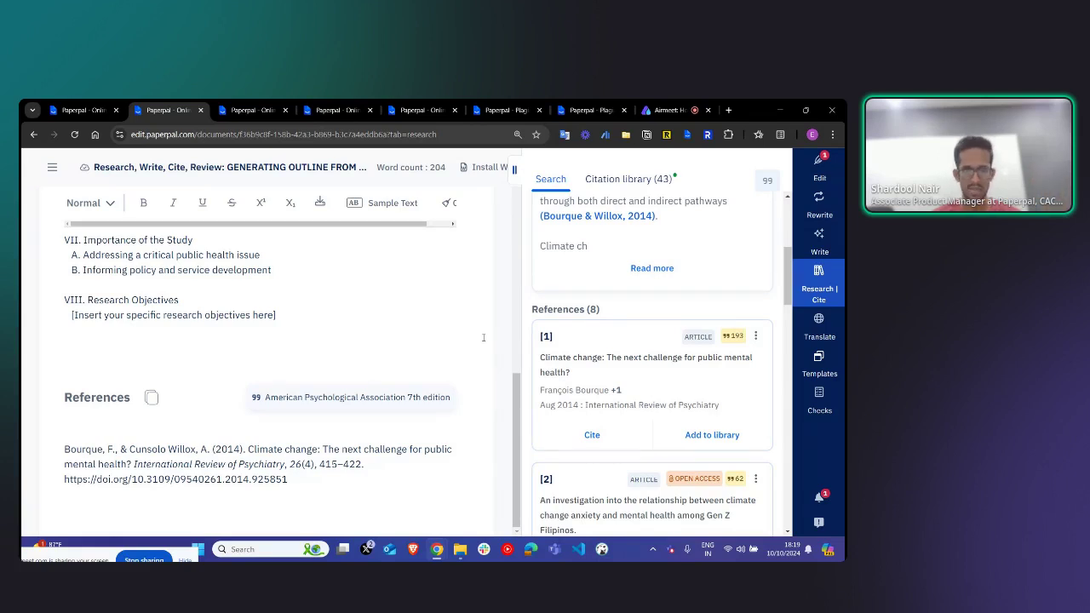
{"action": "scroll", "coordinate": [483, 337], "scroll_direction": "up", "scroll_amount": 2}
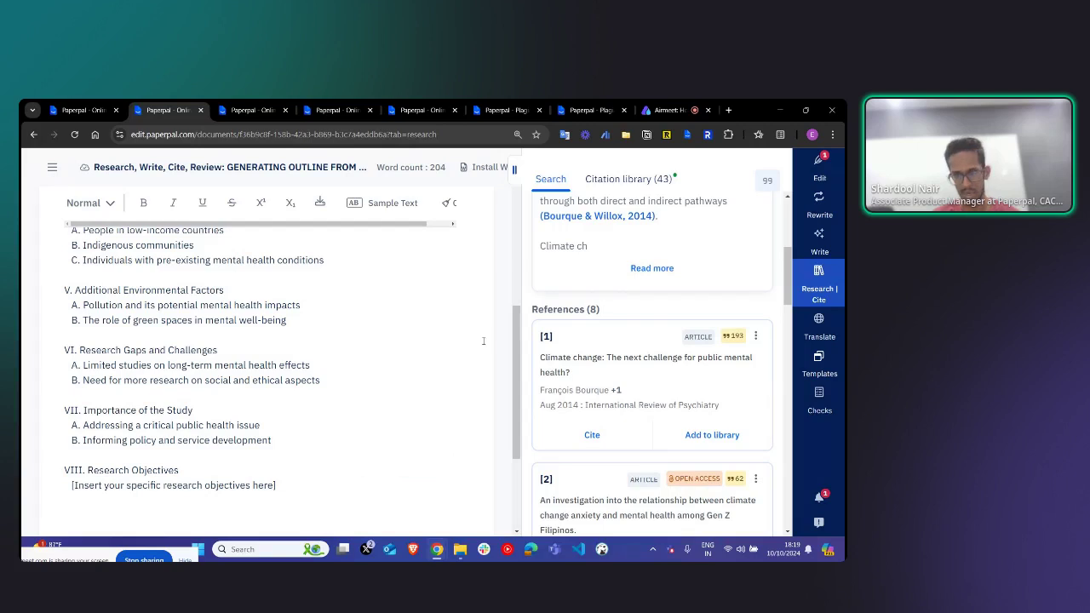
{"action": "scroll", "coordinate": [178, 317], "scroll_direction": "up", "scroll_amount": 1}
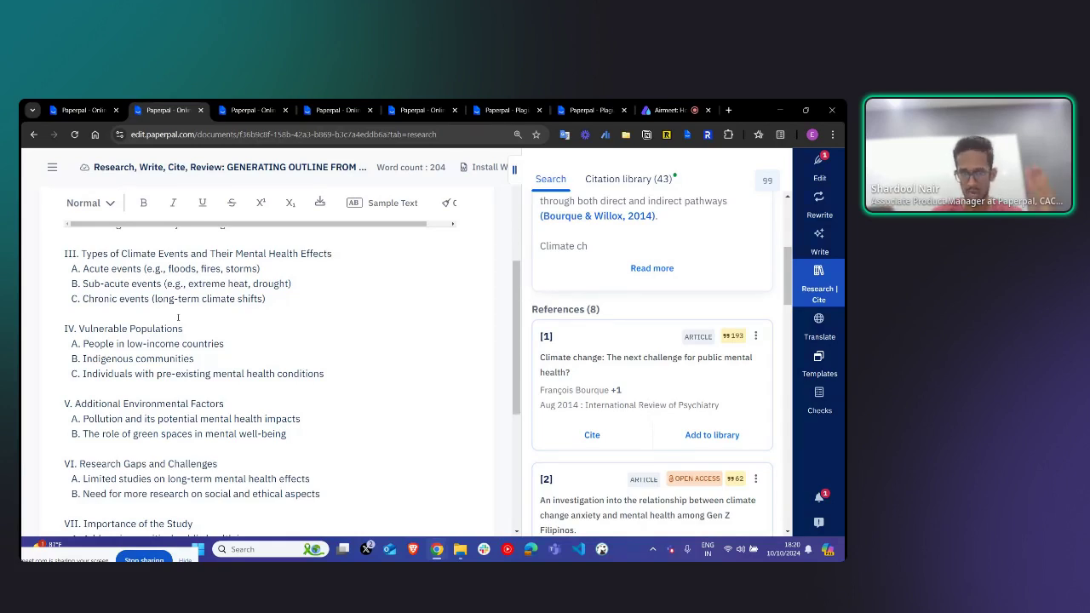
Step: Switch to the "Research, Write, Cite, Review: CONTINUE WRITING" document and read its Introduction through to the Methods heading
{"action": "left_click", "coordinate": [249, 110]}
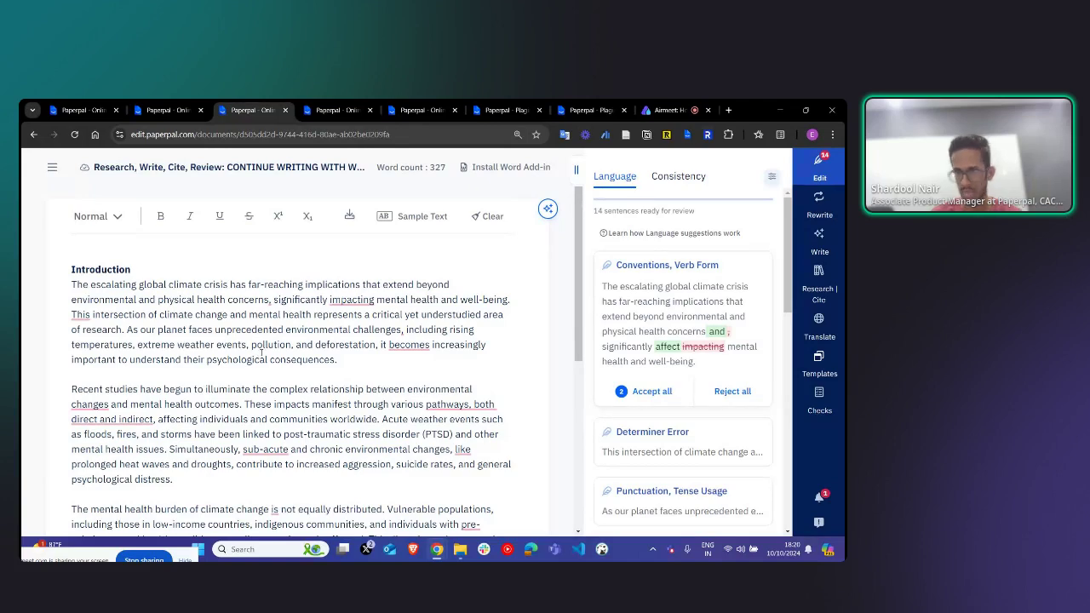
{"action": "scroll", "coordinate": [261, 351], "scroll_direction": "down", "scroll_amount": 1}
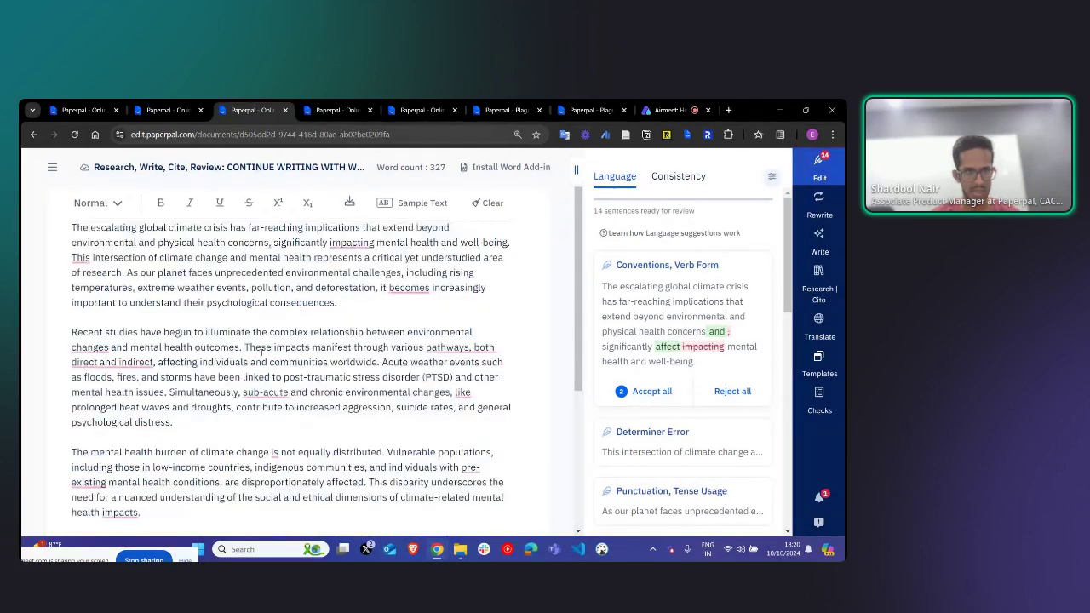
{"action": "scroll", "coordinate": [261, 352], "scroll_direction": "down", "scroll_amount": 2}
{"action": "scroll", "coordinate": [262, 345], "scroll_direction": "down", "scroll_amount": 2}
{"action": "scroll", "coordinate": [262, 339], "scroll_direction": "up", "scroll_amount": 2}
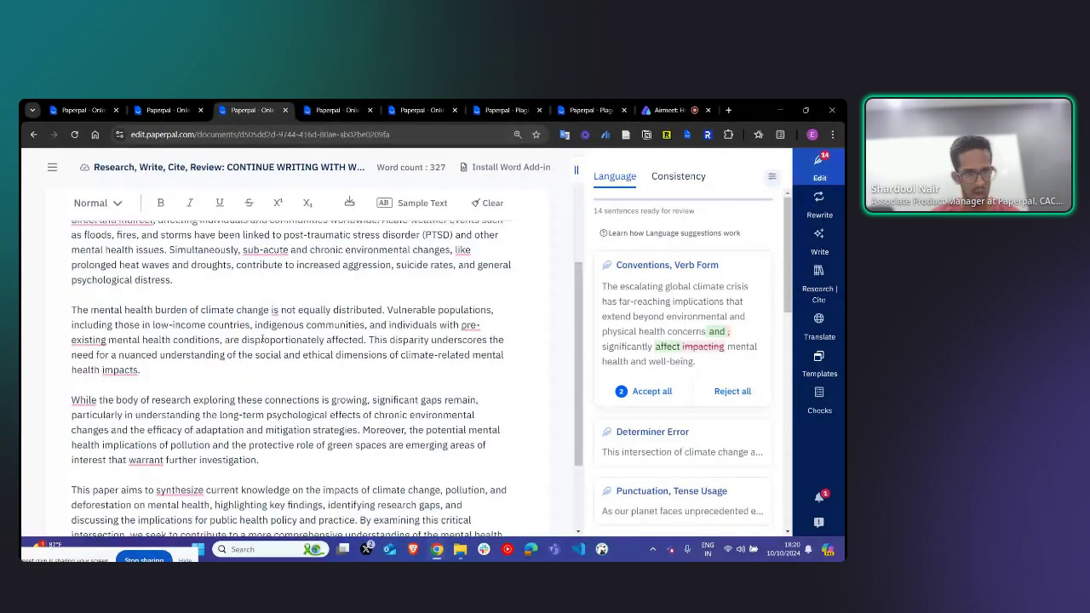
{"action": "scroll", "coordinate": [263, 339], "scroll_direction": "up", "scroll_amount": 3}
{"action": "scroll", "coordinate": [262, 339], "scroll_direction": "down", "scroll_amount": 4}
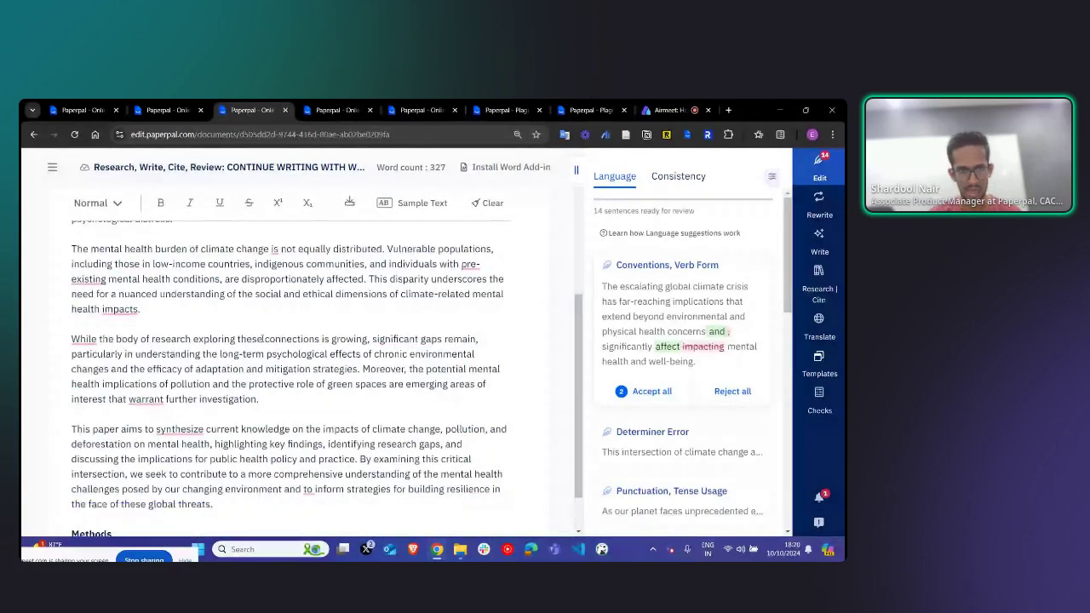
{"action": "scroll", "coordinate": [262, 339], "scroll_direction": "down", "scroll_amount": 1}
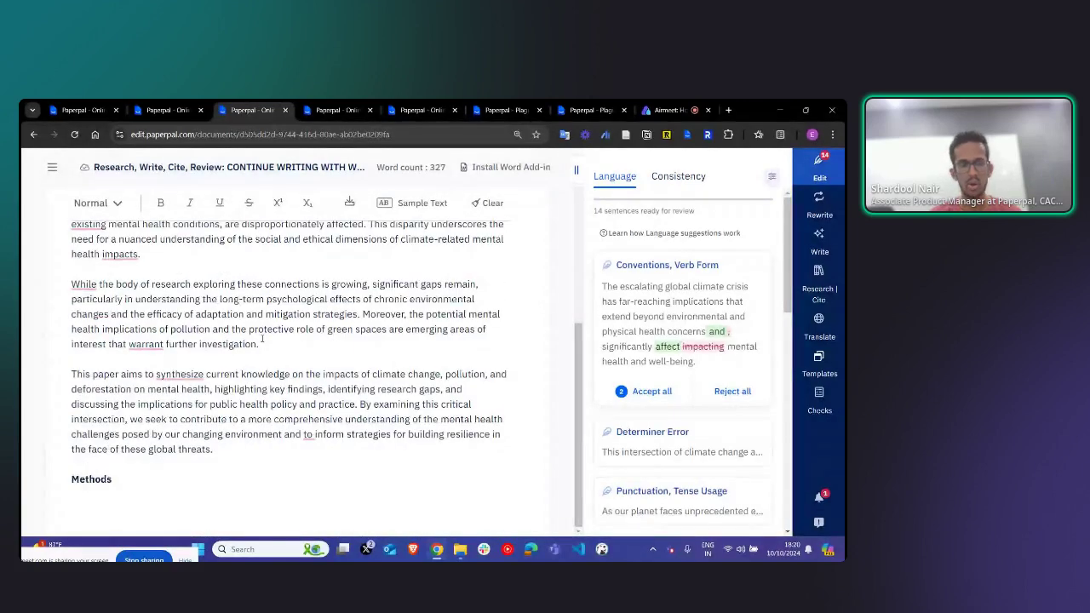
Step: Place the cursor at the Methods heading, widen the assistant panel and attach "survey paper.pdf" as the file reference for Write
{"action": "left_click", "coordinate": [206, 476]}
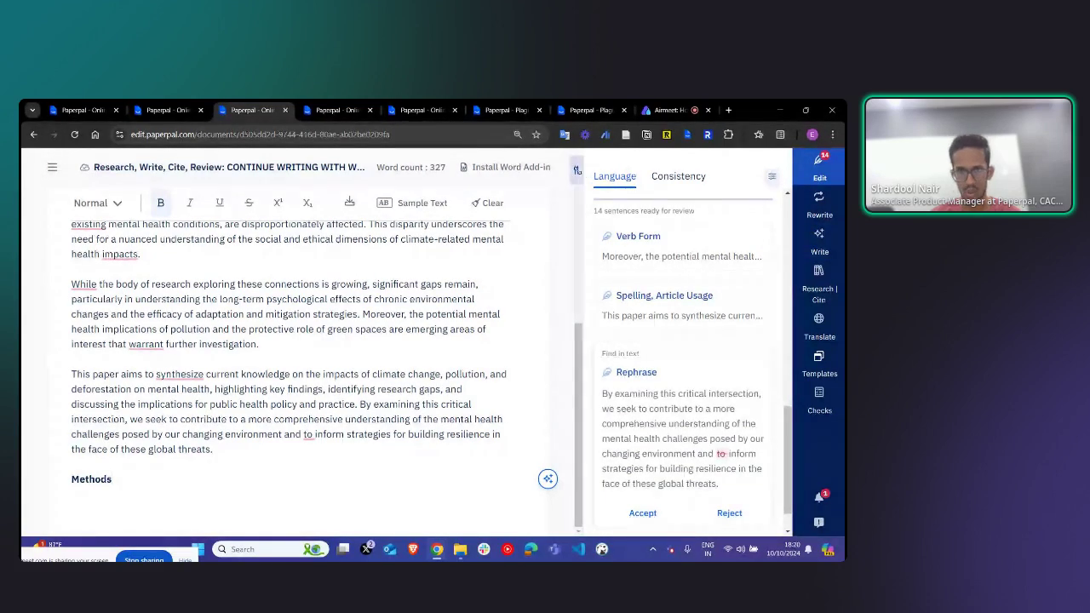
{"action": "left_click_drag", "start_coordinate": [577, 171], "coordinate": [539, 171]}
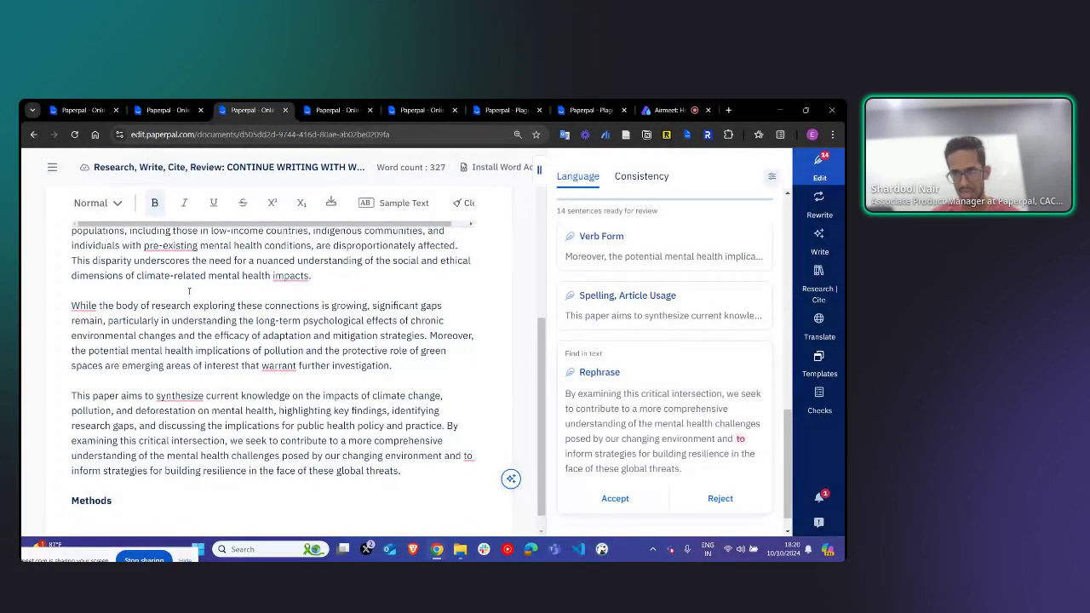
{"action": "left_click", "coordinate": [825, 246]}
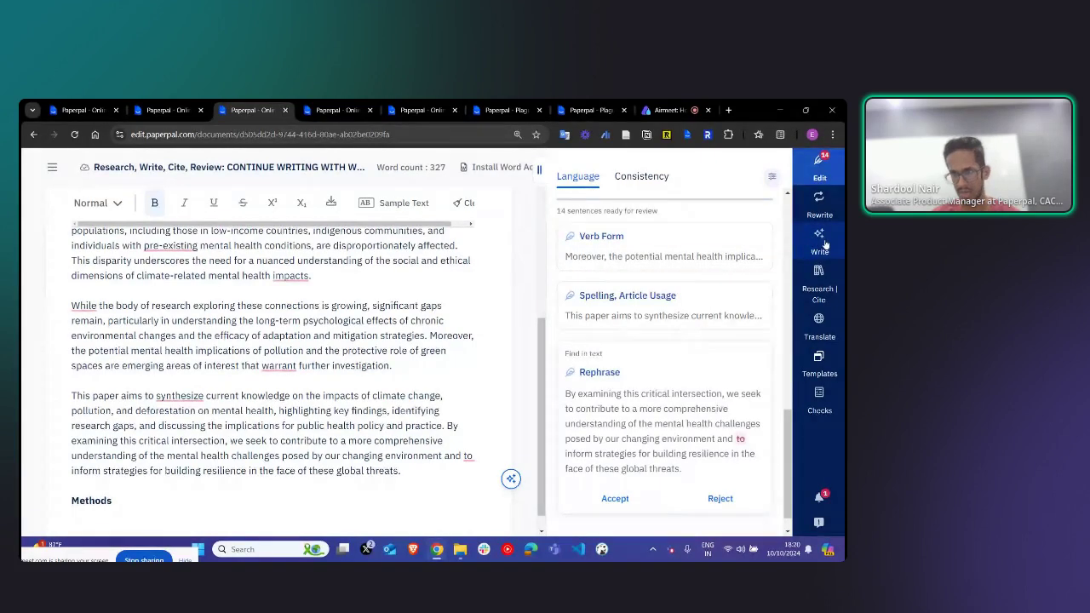
{"action": "scroll", "coordinate": [207, 451], "scroll_direction": "down", "scroll_amount": 8}
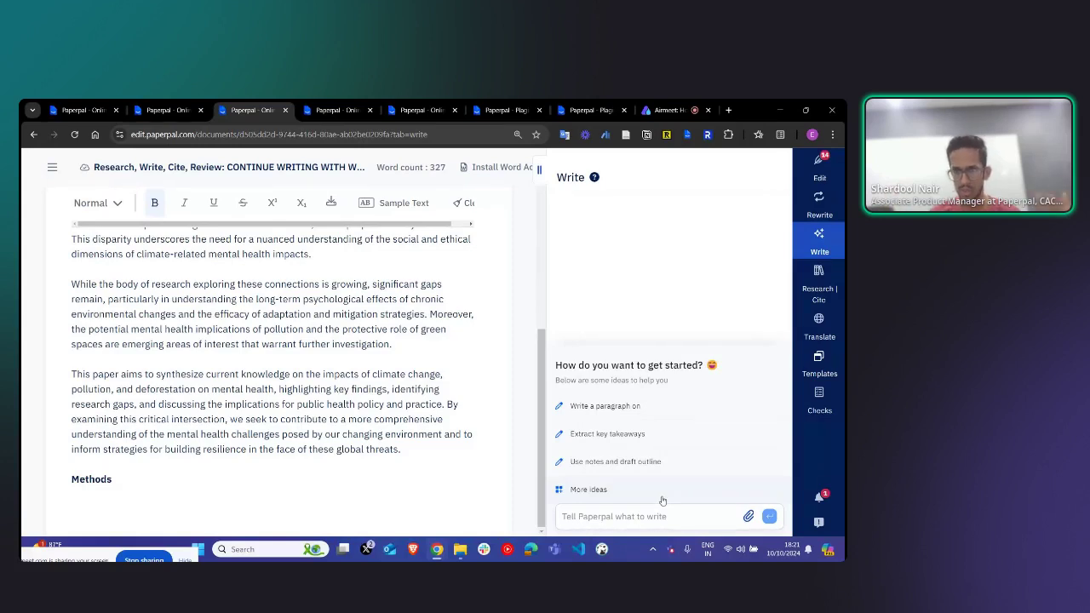
{"action": "left_click", "coordinate": [749, 517]}
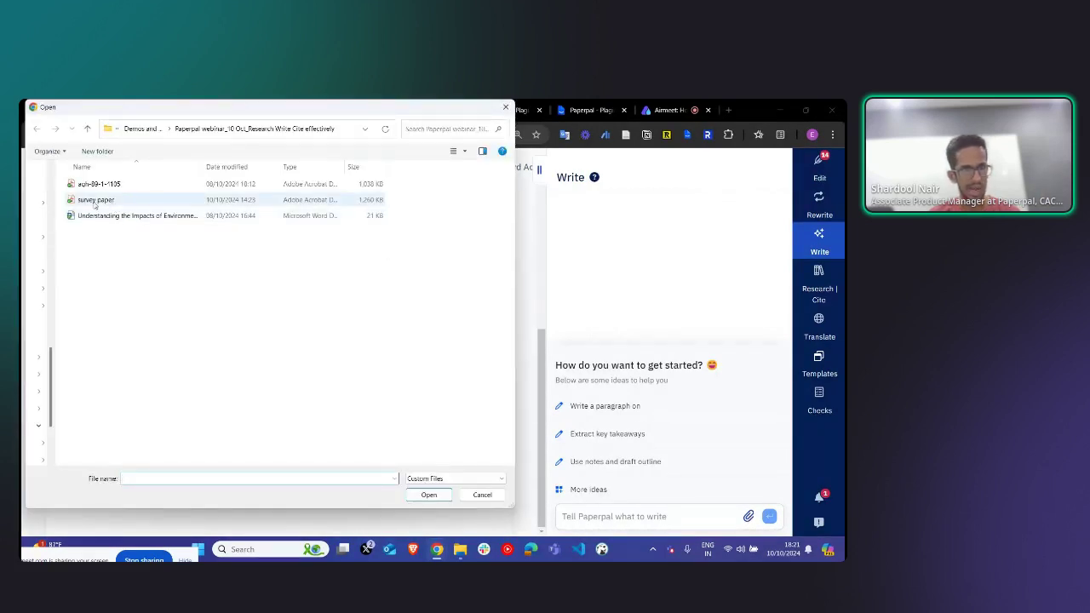
{"action": "double_click", "coordinate": [115, 200]}
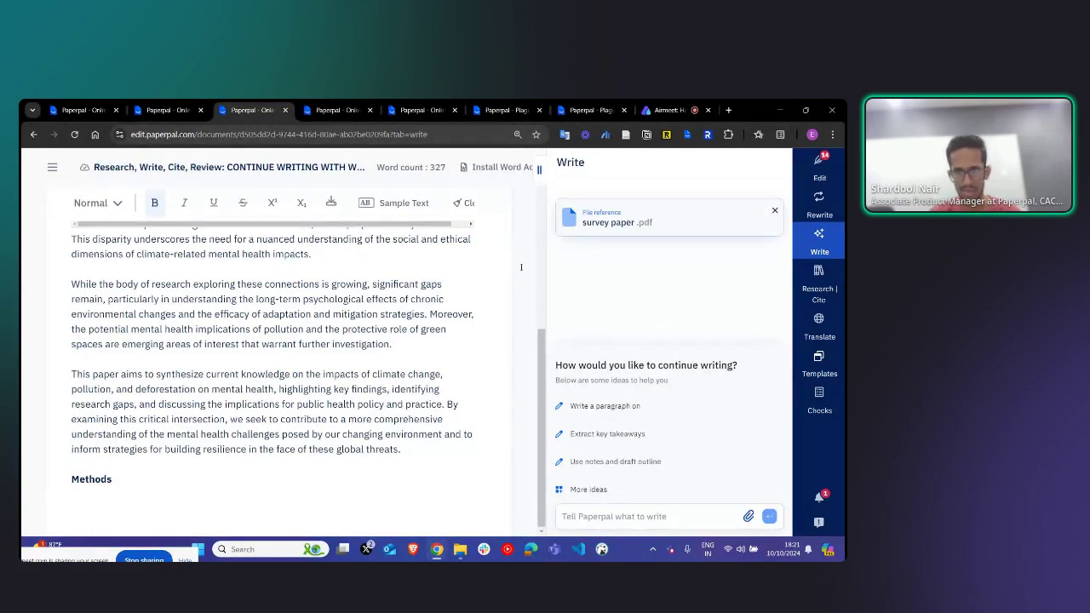
Step: Generate text from the attached paper with the prompt "write outline for Methods section" and review the generated outline
{"action": "left_click", "coordinate": [631, 517]}
{"action": "type", "text": "write"}
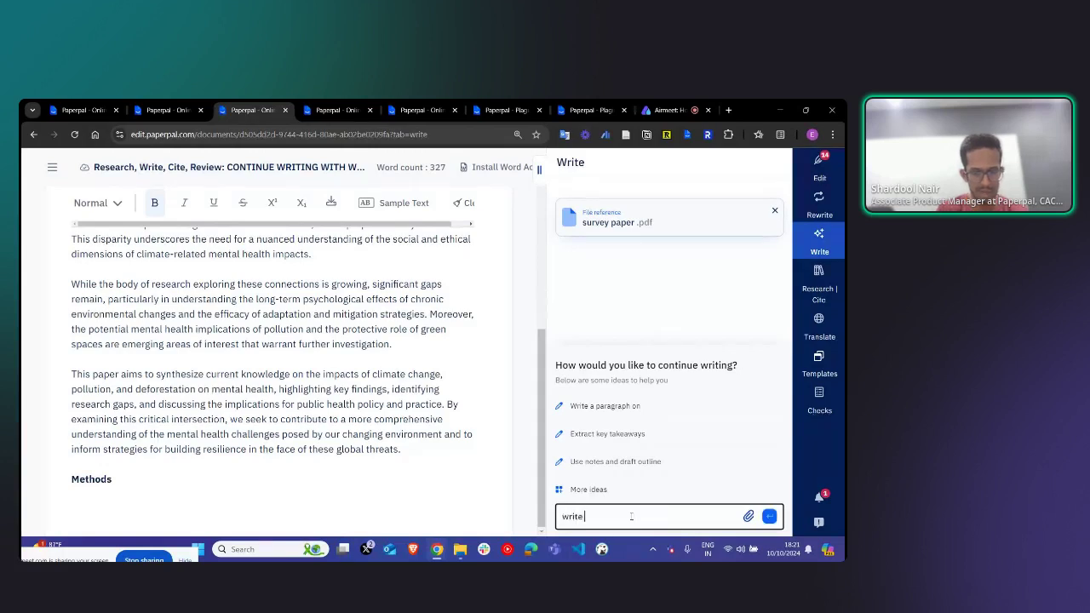
{"action": "type", "text": " outline for Methods section"}
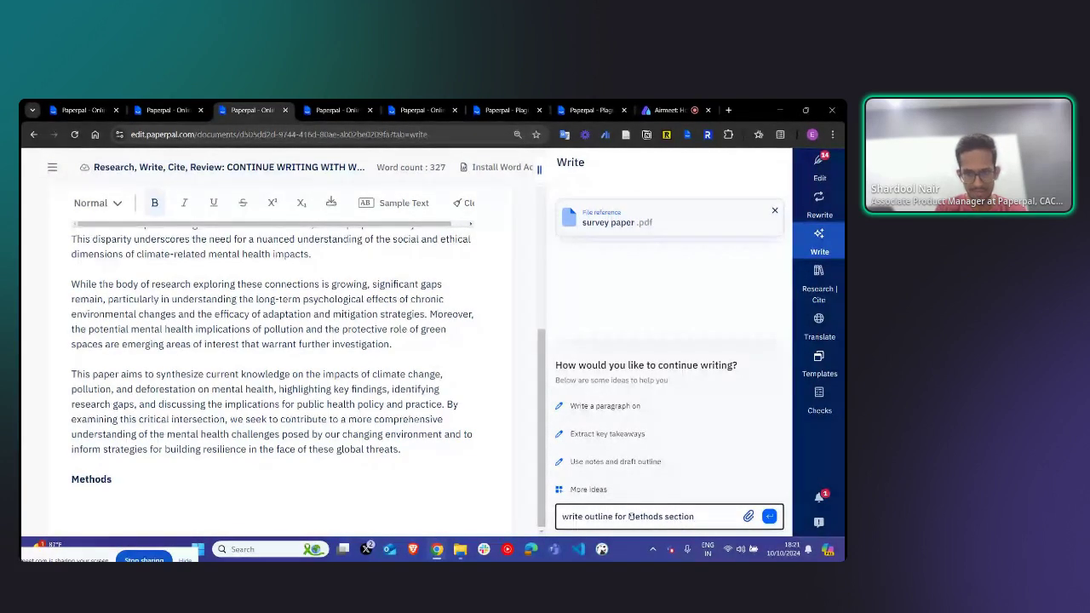
{"action": "key", "text": "Return"}
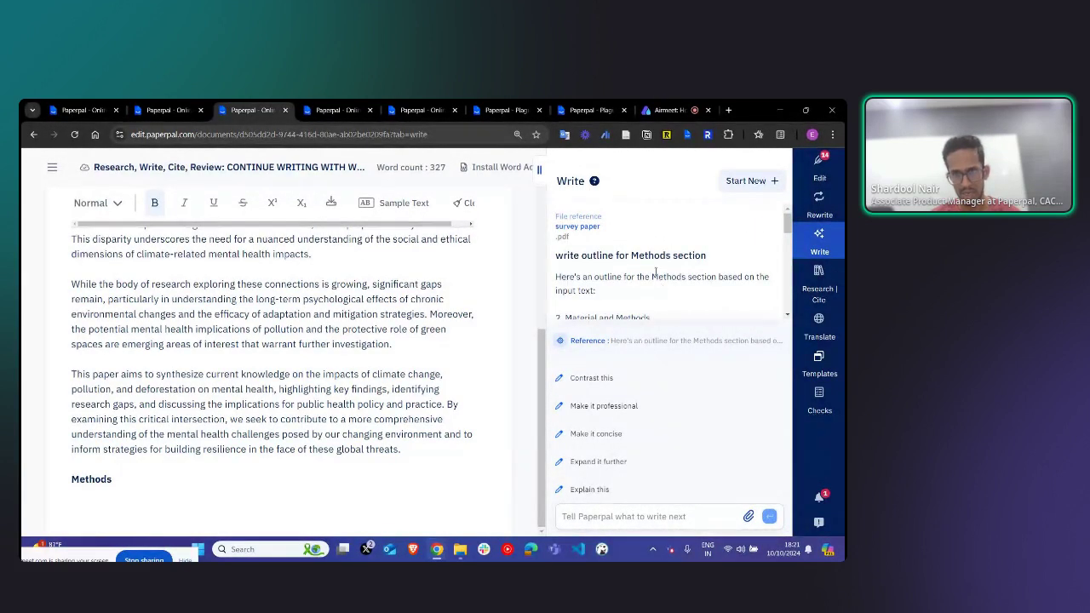
{"action": "scroll", "coordinate": [655, 272], "scroll_direction": "down", "scroll_amount": 10}
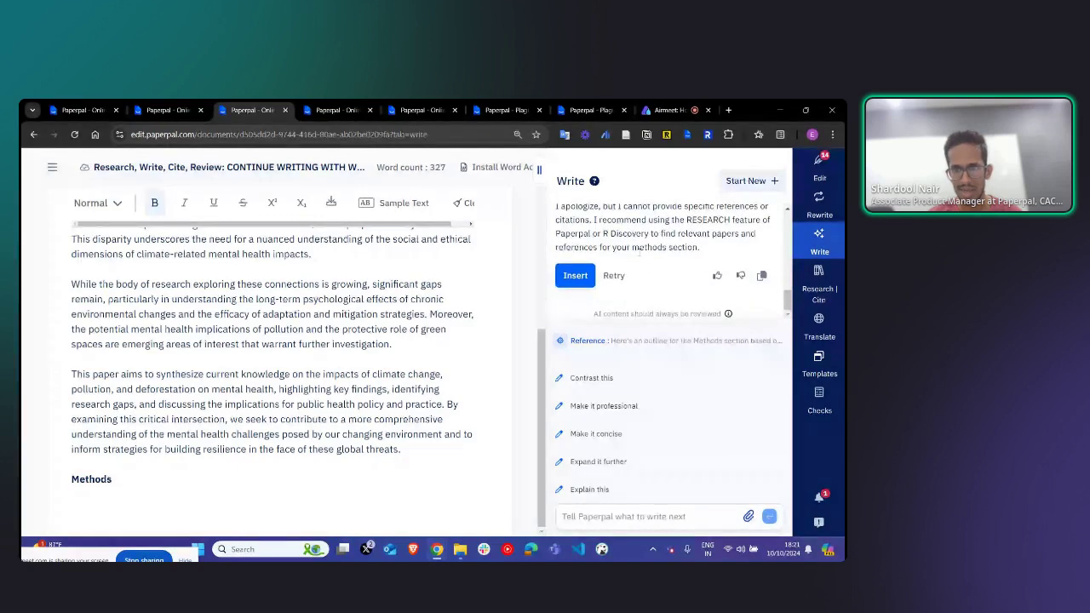
Step: Widen the assistant panel and read the generated Methods outline from the Material and Methods heading through to its closing note
{"action": "scroll", "coordinate": [639, 251], "scroll_direction": "up", "scroll_amount": 1}
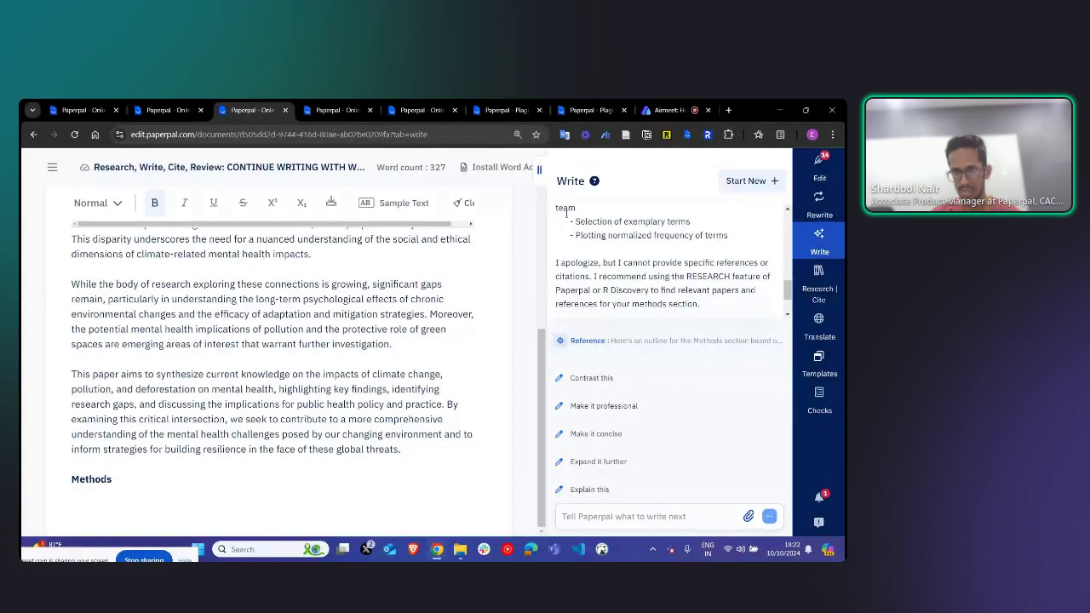
{"action": "left_click_drag", "start_coordinate": [539, 171], "coordinate": [518, 175]}
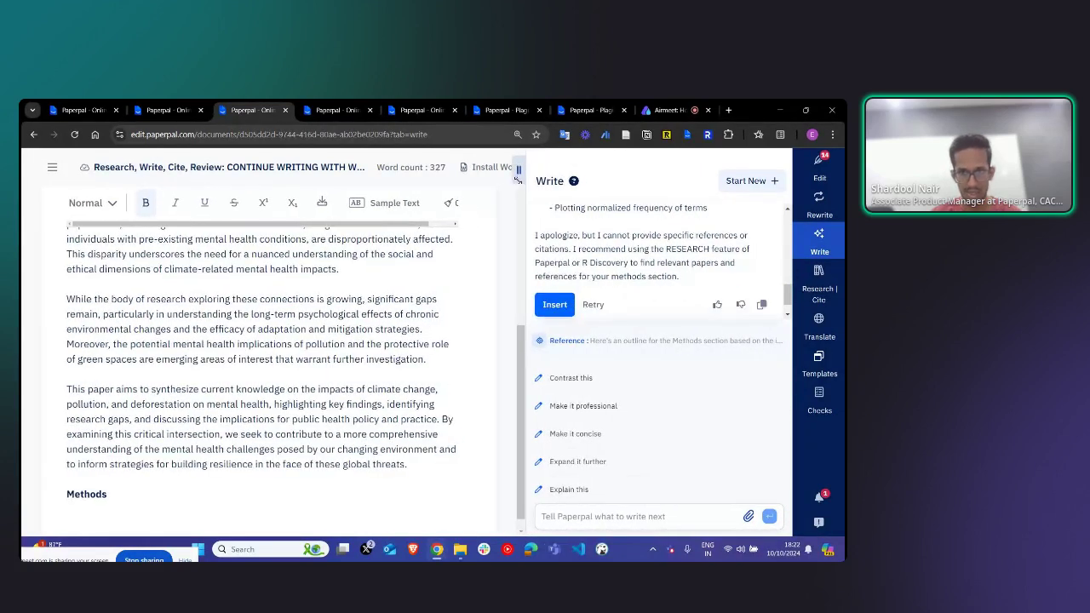
{"action": "scroll", "coordinate": [649, 277], "scroll_direction": "up", "scroll_amount": 3}
{"action": "scroll", "coordinate": [648, 277], "scroll_direction": "up", "scroll_amount": 5}
{"action": "scroll", "coordinate": [635, 259], "scroll_direction": "down", "scroll_amount": 4}
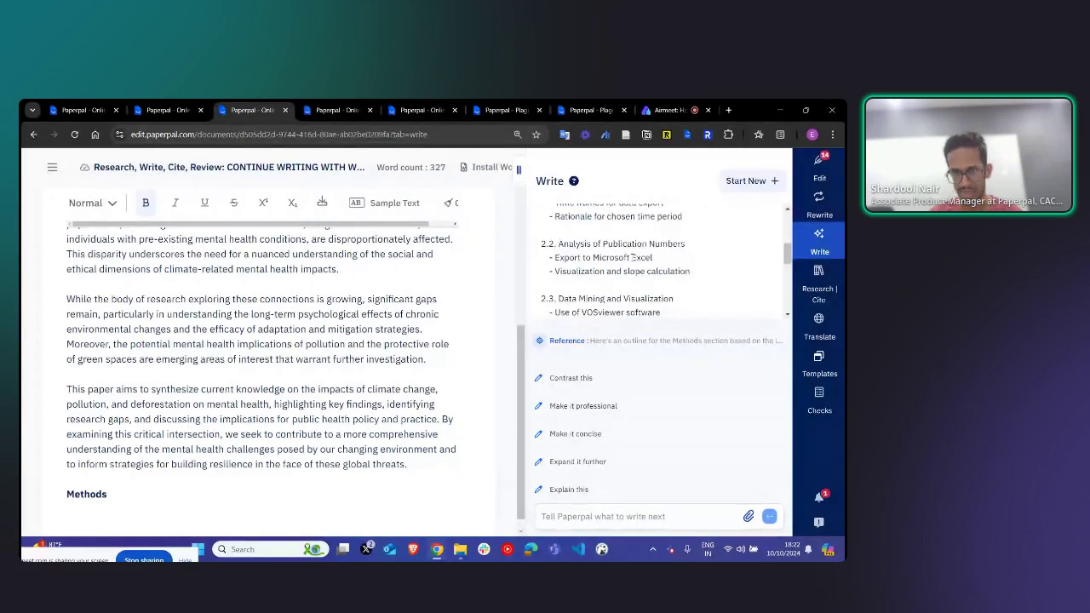
{"action": "scroll", "coordinate": [634, 257], "scroll_direction": "down", "scroll_amount": 5}
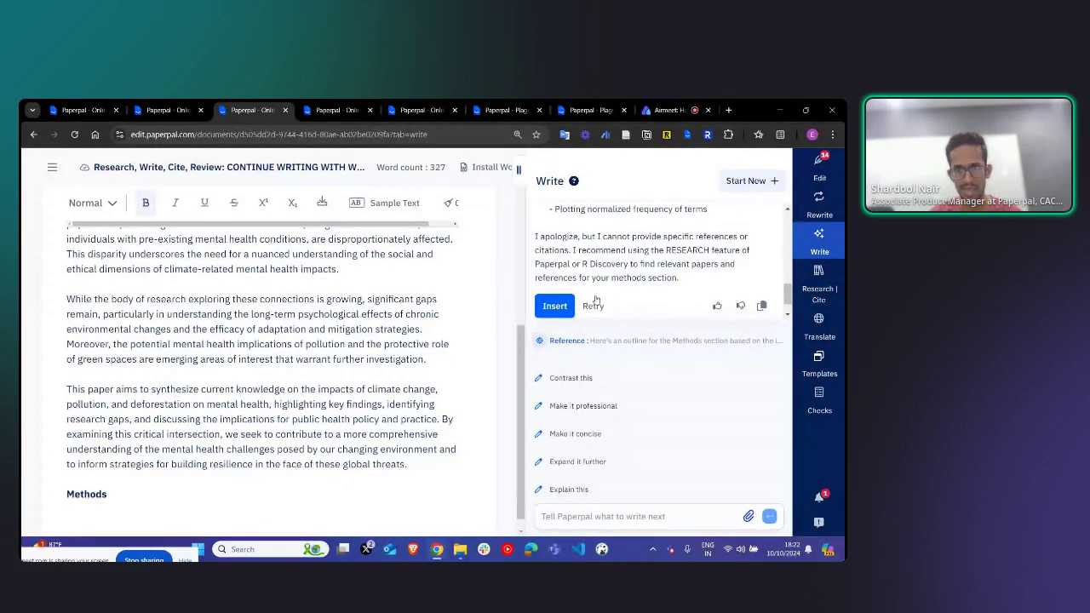
{"action": "scroll", "coordinate": [596, 272], "scroll_direction": "up", "scroll_amount": 10}
{"action": "scroll", "coordinate": [606, 281], "scroll_direction": "down", "scroll_amount": 3}
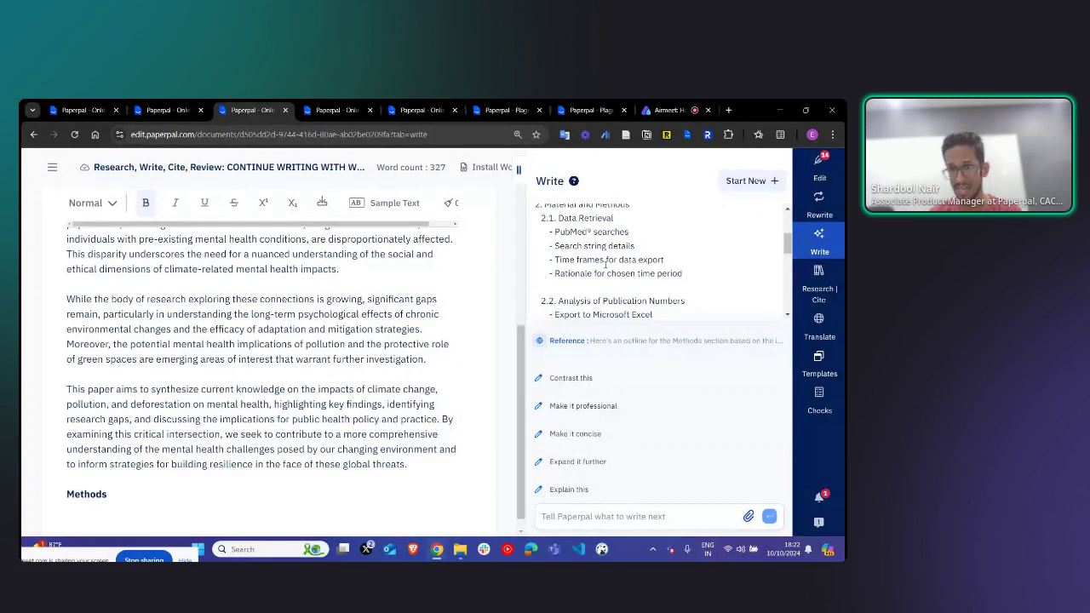
{"action": "scroll", "coordinate": [605, 265], "scroll_direction": "down", "scroll_amount": 10}
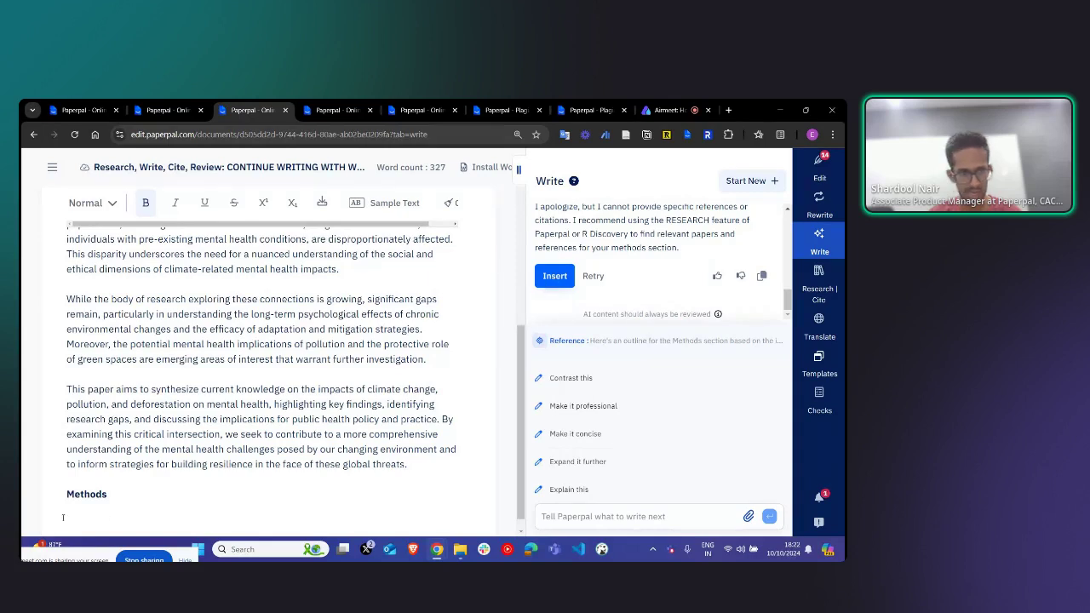
Step: Insert the generated Methods outline into the document on a new line below the Methods heading
{"action": "left_click", "coordinate": [128, 493]}
{"action": "key", "text": "Return"}
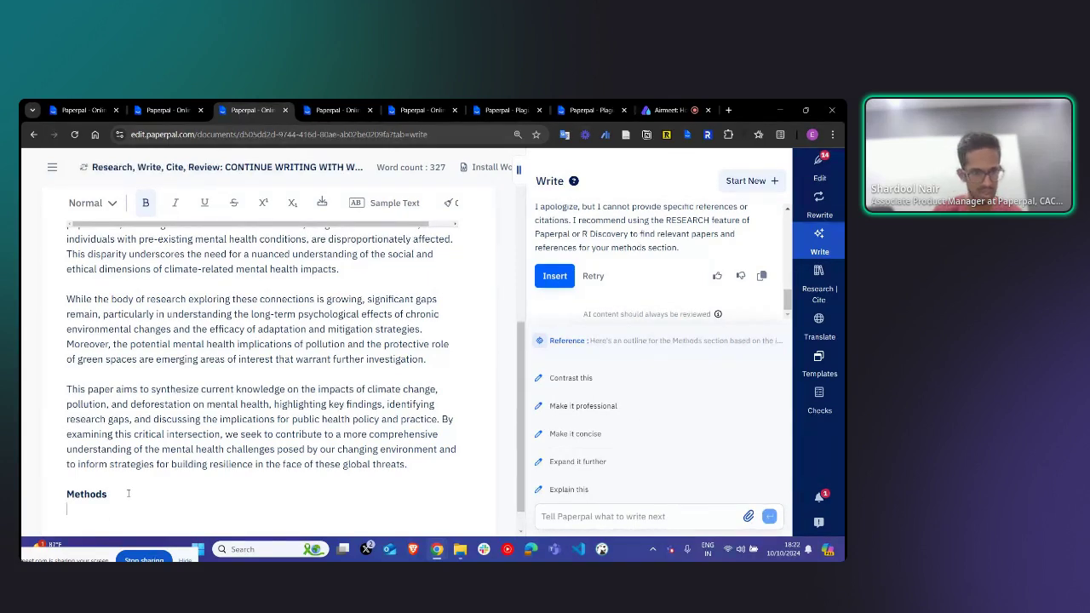
{"action": "left_click", "coordinate": [554, 276]}
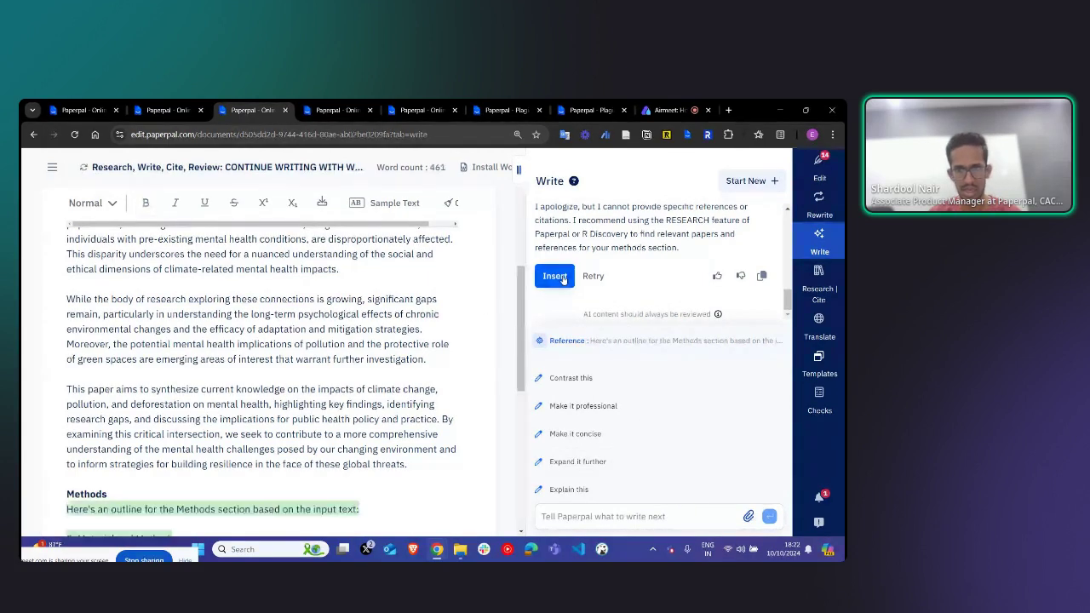
Step: Delete the "Here's an outline for the Methods section" sentence and the closing "I apologize" paragraph from the inserted outline
{"action": "scroll", "coordinate": [247, 407], "scroll_direction": "down", "scroll_amount": 2}
{"action": "left_click", "coordinate": [202, 324]}
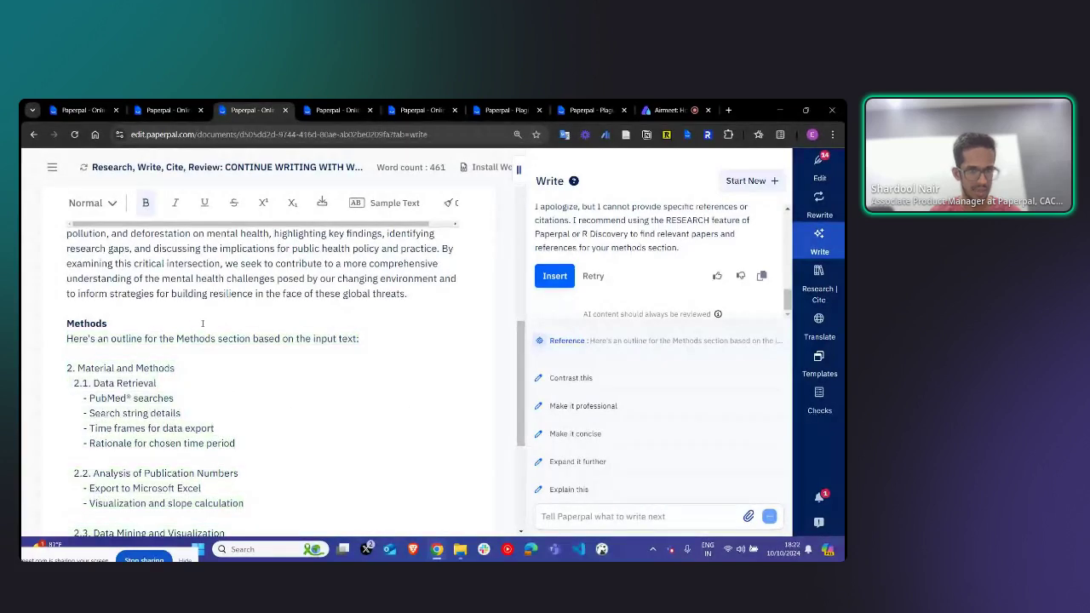
{"action": "key", "text": "shift+Down"}
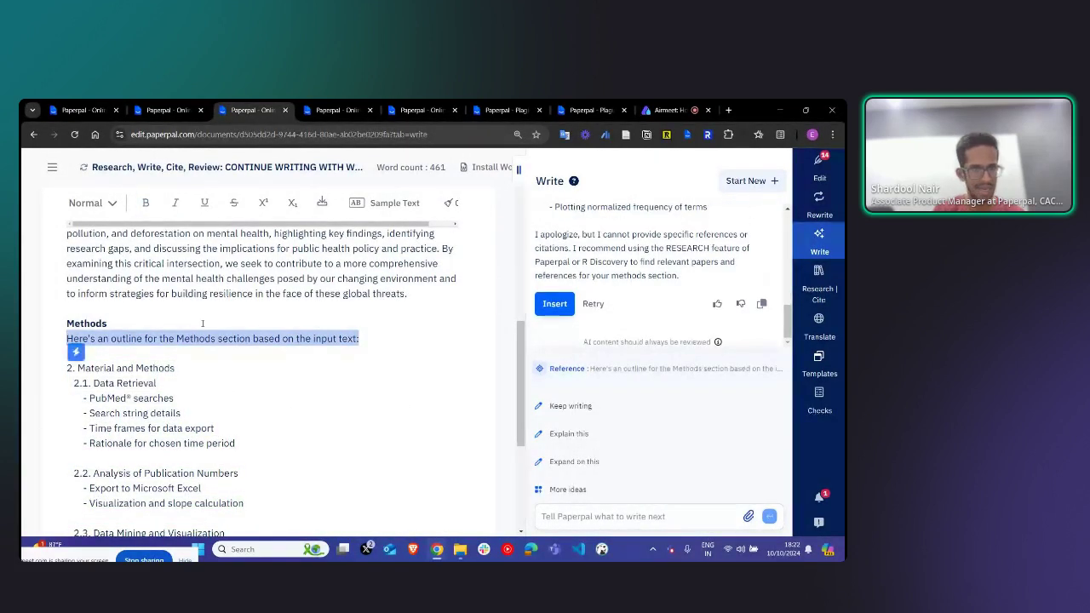
{"action": "key", "text": "BackSpace"}
{"action": "scroll", "coordinate": [207, 338], "scroll_direction": "down", "scroll_amount": 3}
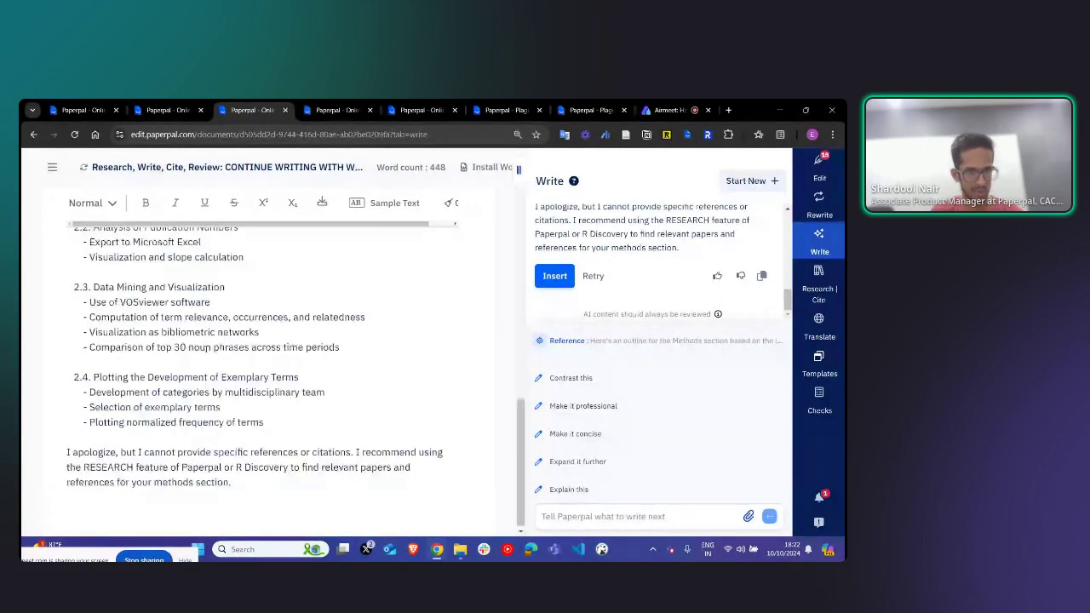
{"action": "triple_click", "coordinate": [281, 440]}
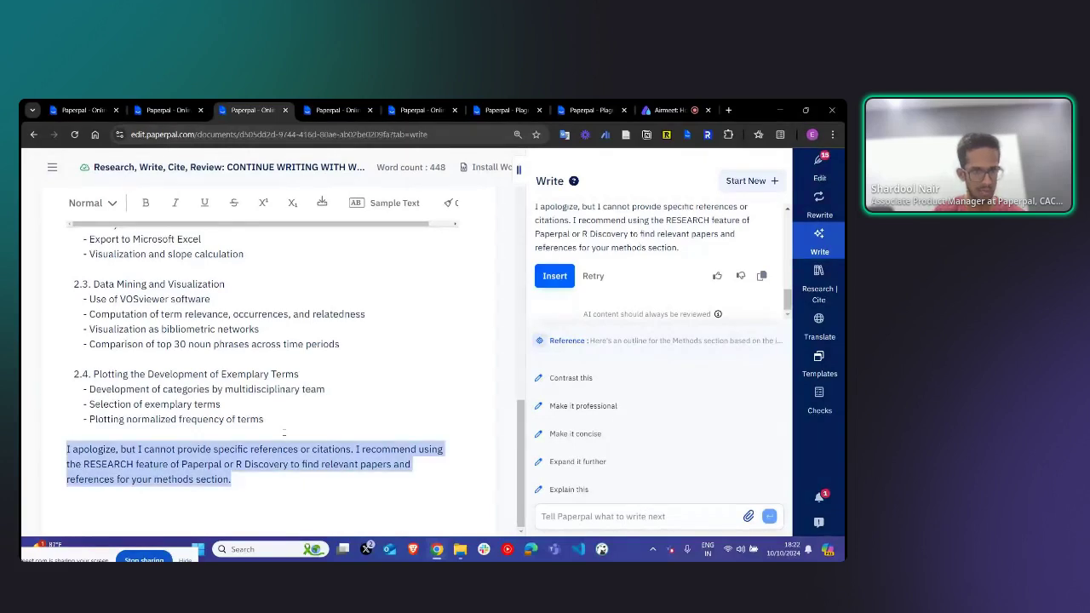
{"action": "key", "text": "BackSpace"}
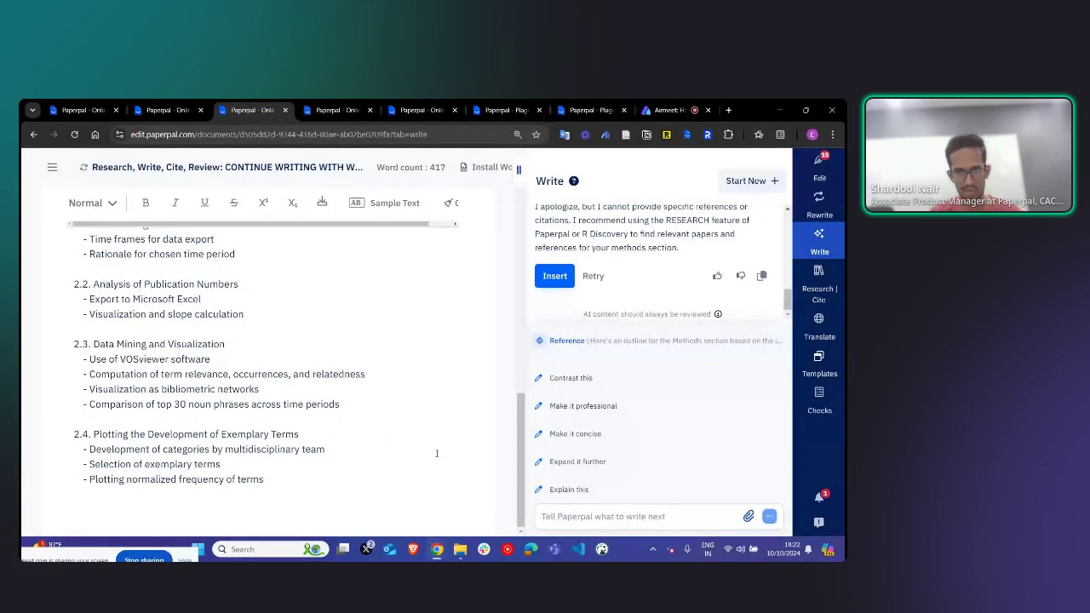
{"action": "scroll", "coordinate": [436, 454], "scroll_direction": "up", "scroll_amount": 2}
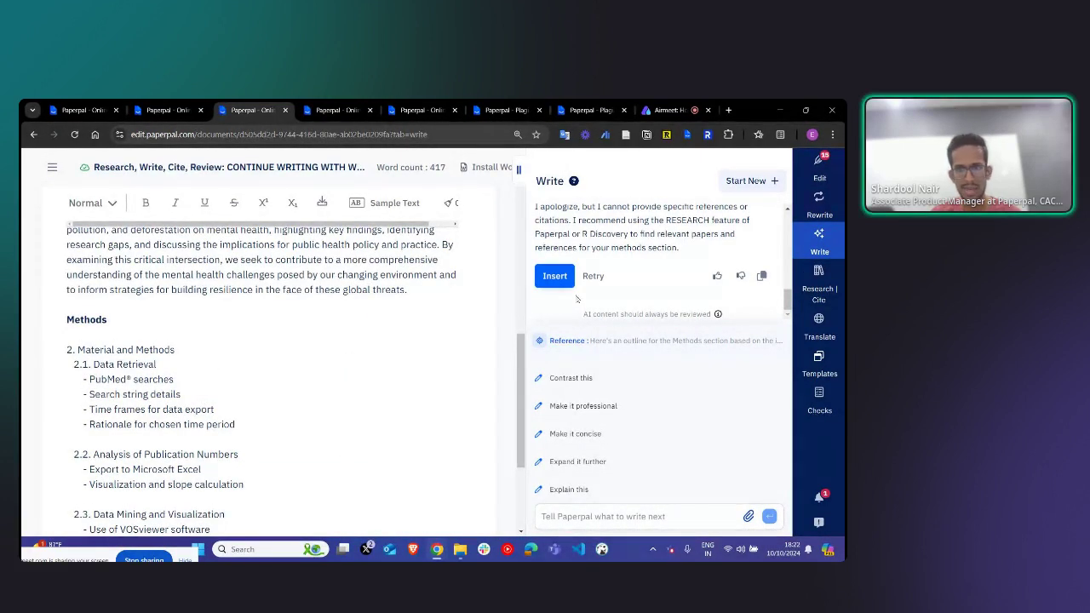
Step: Find the PubMed searches item in the generated outline and submit the Write prompt "tell me more about pubmed searches"
{"action": "scroll", "coordinate": [636, 290], "scroll_direction": "up", "scroll_amount": 1}
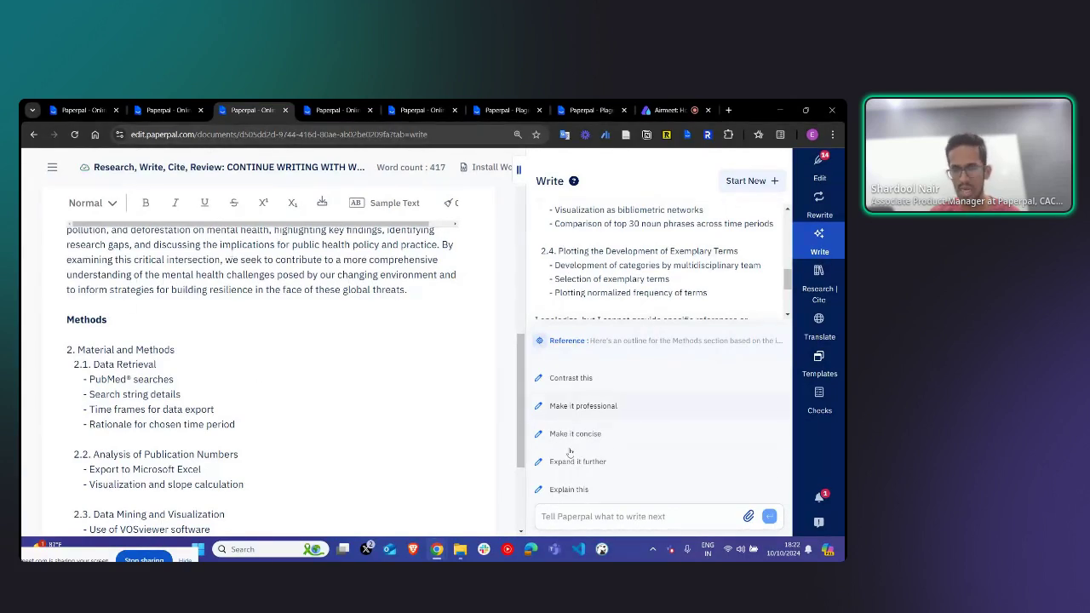
{"action": "scroll", "coordinate": [647, 273], "scroll_direction": "up", "scroll_amount": 3}
{"action": "scroll", "coordinate": [645, 267], "scroll_direction": "up", "scroll_amount": 5}
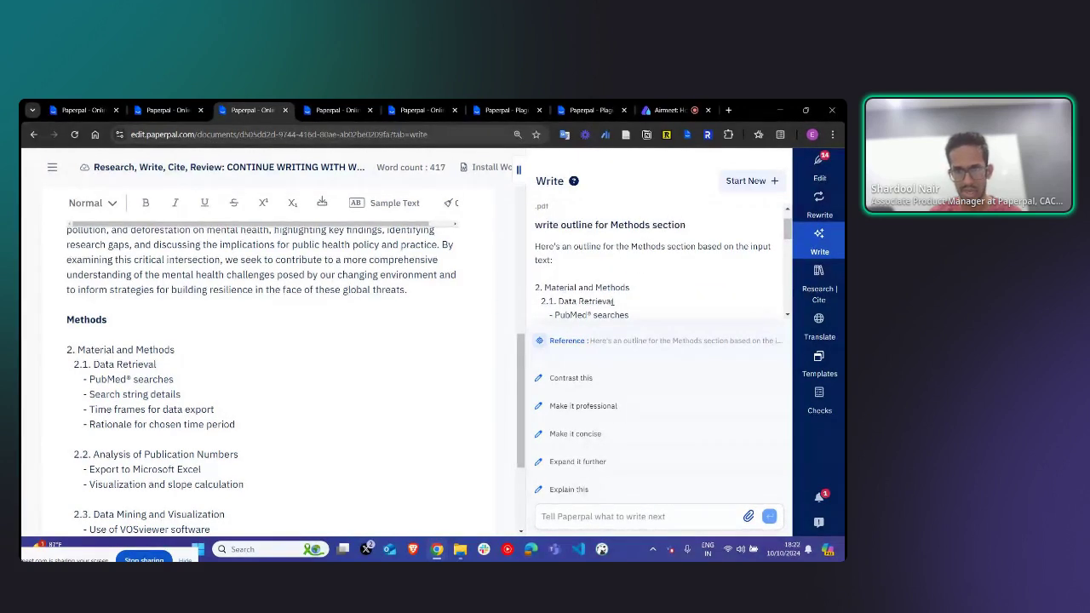
{"action": "scroll", "coordinate": [614, 301], "scroll_direction": "down", "scroll_amount": 1}
{"action": "left_click", "coordinate": [594, 509]}
{"action": "type", "text": "tell me more about oubmed searches"}
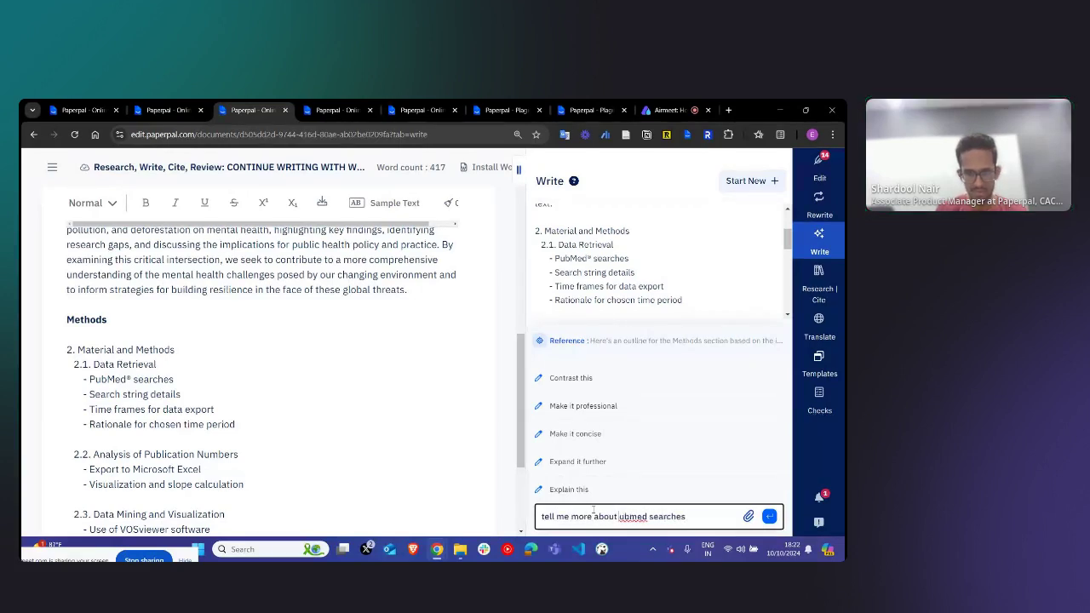
{"action": "key", "text": "Delete"}
{"action": "type", "text": "p"}
{"action": "key", "text": "Return"}
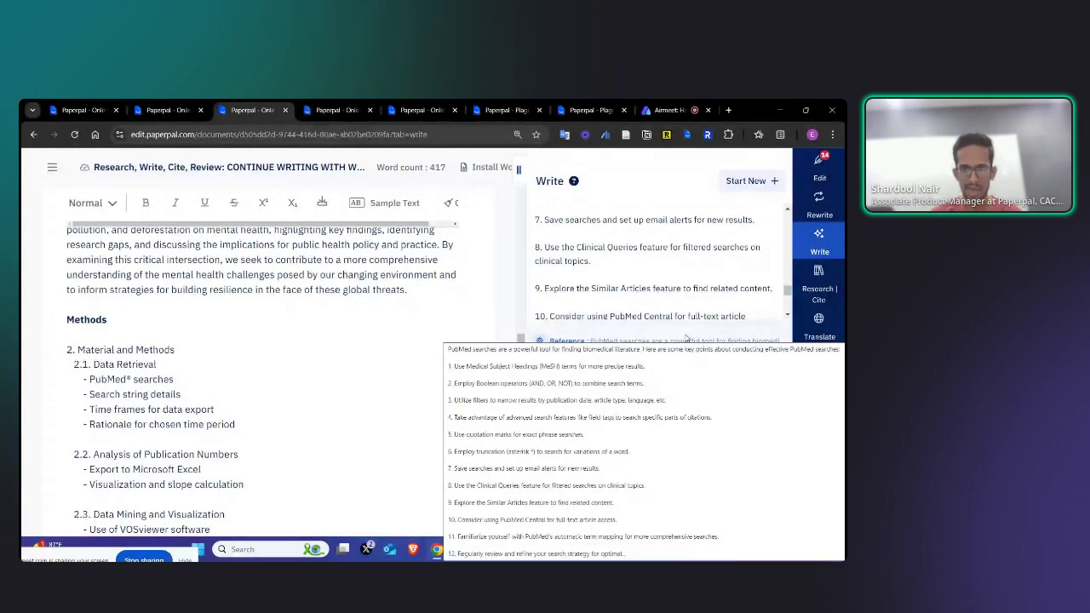
Step: Read the generated key points about PubMed searches and look over the Methods outline in the document
{"action": "scroll", "coordinate": [683, 309], "scroll_direction": "up", "scroll_amount": 2}
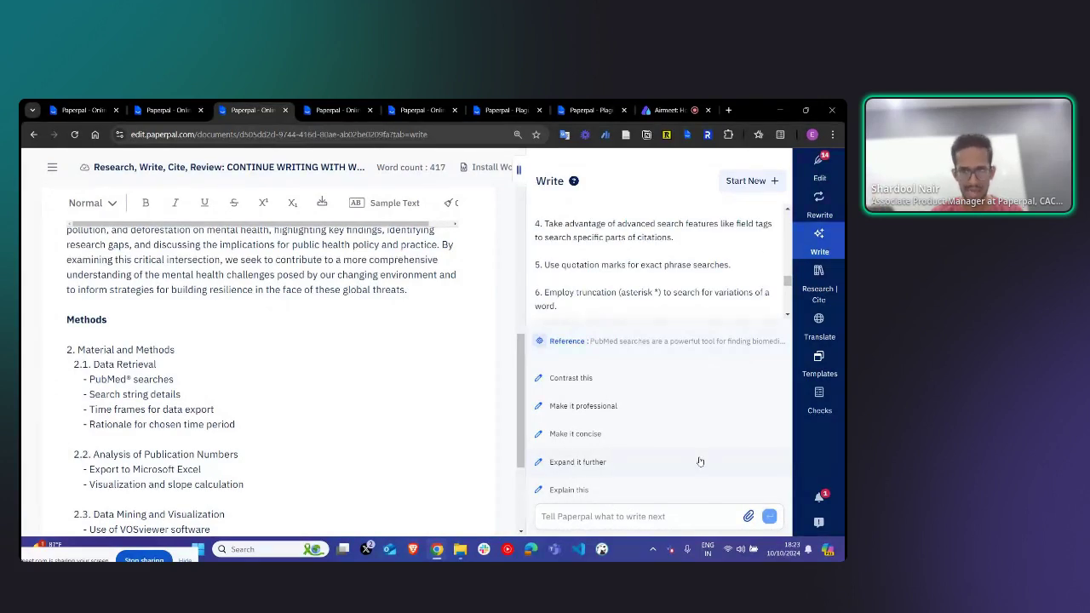
{"action": "scroll", "coordinate": [660, 281], "scroll_direction": "up", "scroll_amount": 5}
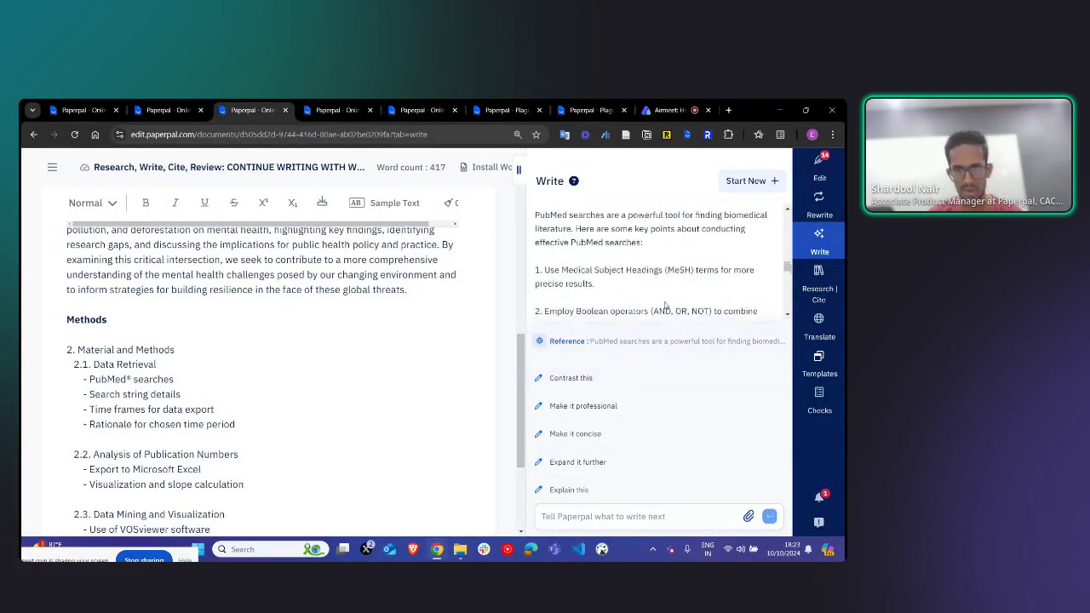
{"action": "scroll", "coordinate": [609, 267], "scroll_direction": "down", "scroll_amount": 1}
{"action": "scroll", "coordinate": [659, 269], "scroll_direction": "down", "scroll_amount": 2}
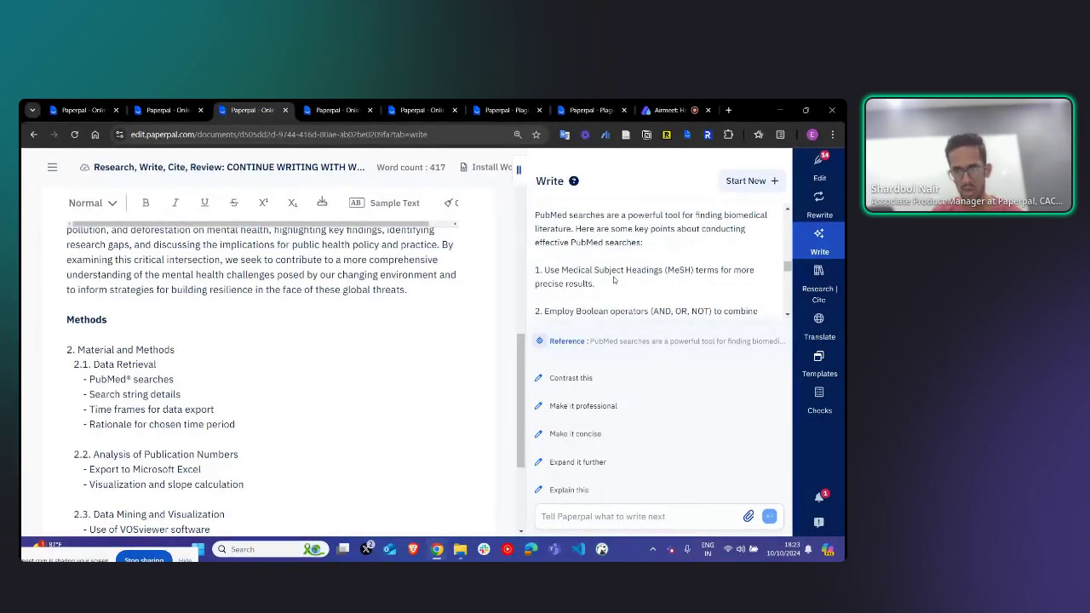
{"action": "scroll", "coordinate": [257, 368], "scroll_direction": "down", "scroll_amount": 3}
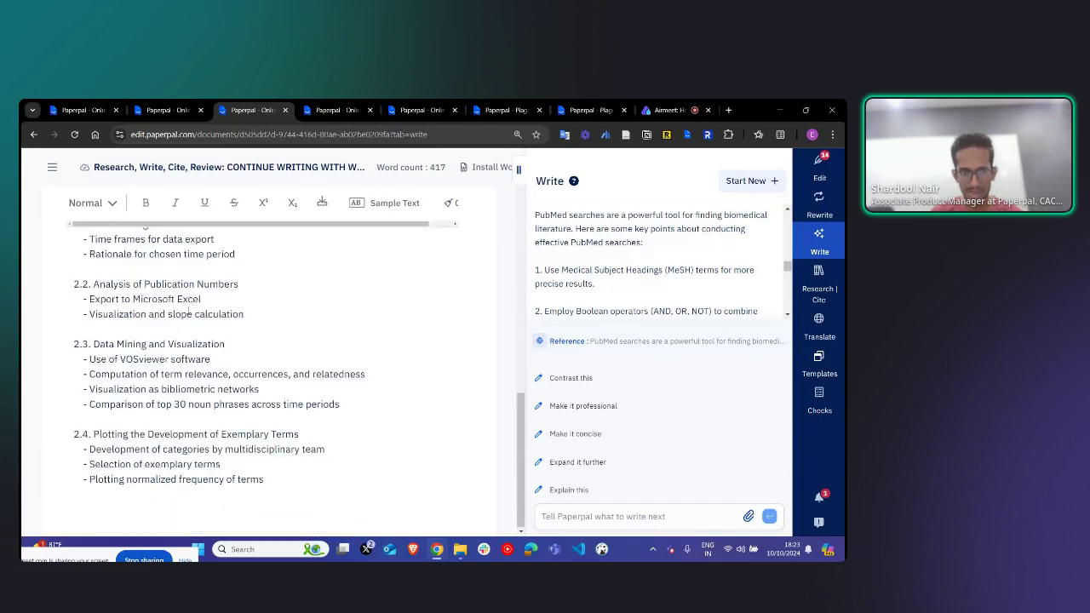
{"action": "scroll", "coordinate": [224, 368], "scroll_direction": "up", "scroll_amount": 2}
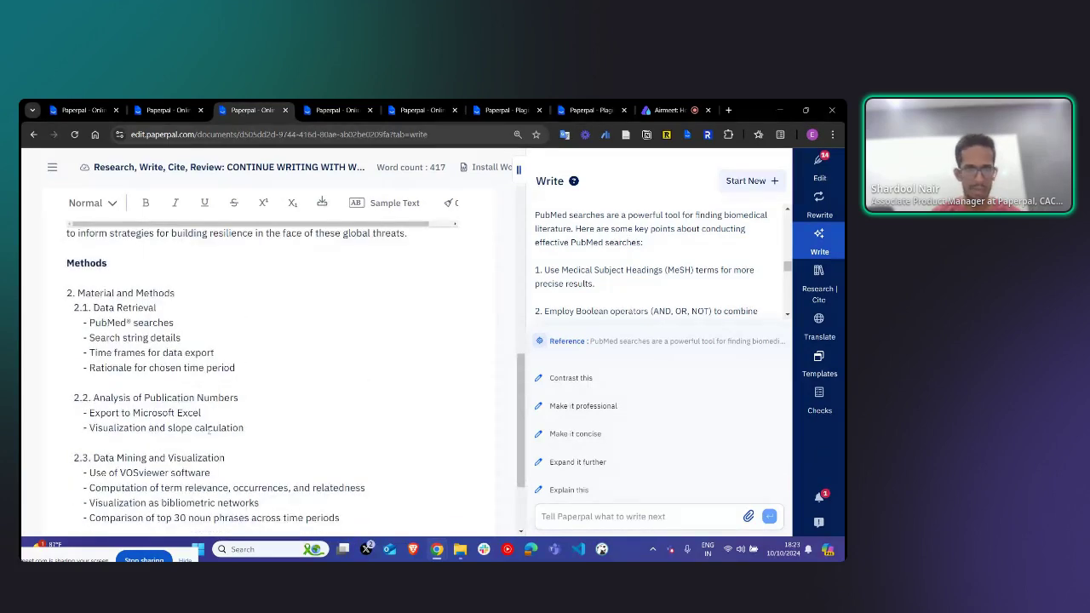
{"action": "scroll", "coordinate": [187, 342], "scroll_direction": "down", "scroll_amount": 2}
{"action": "scroll", "coordinate": [192, 343], "scroll_direction": "up", "scroll_amount": 2}
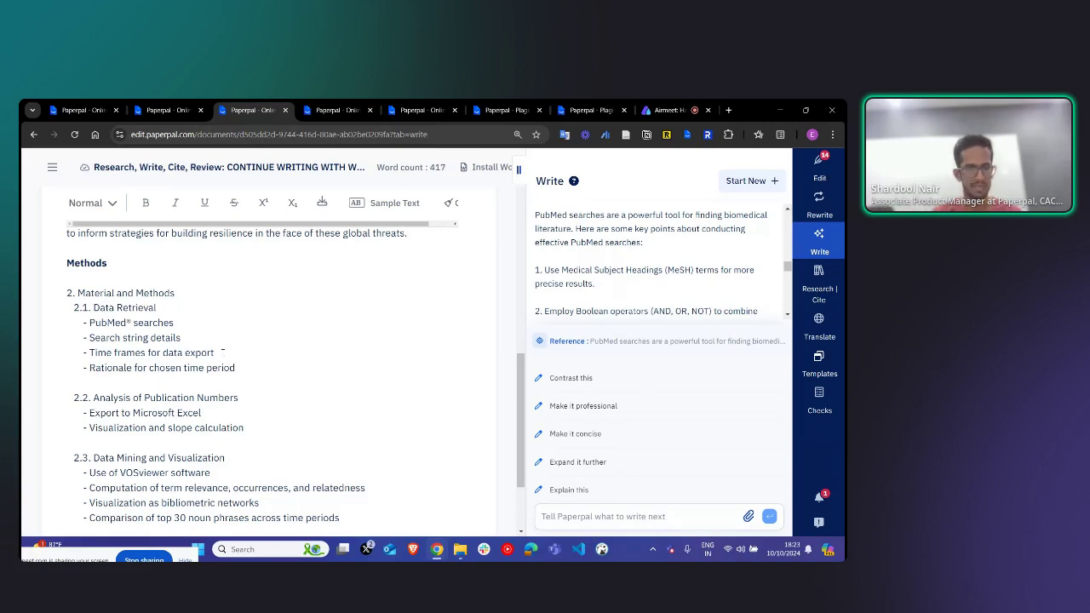
Step: Switch to the "Research, Write, Cite, Review: GENERATING SECTIONS" document and read through its Introduction and completed Methods sections
{"action": "key", "text": "ctrl+Tab"}
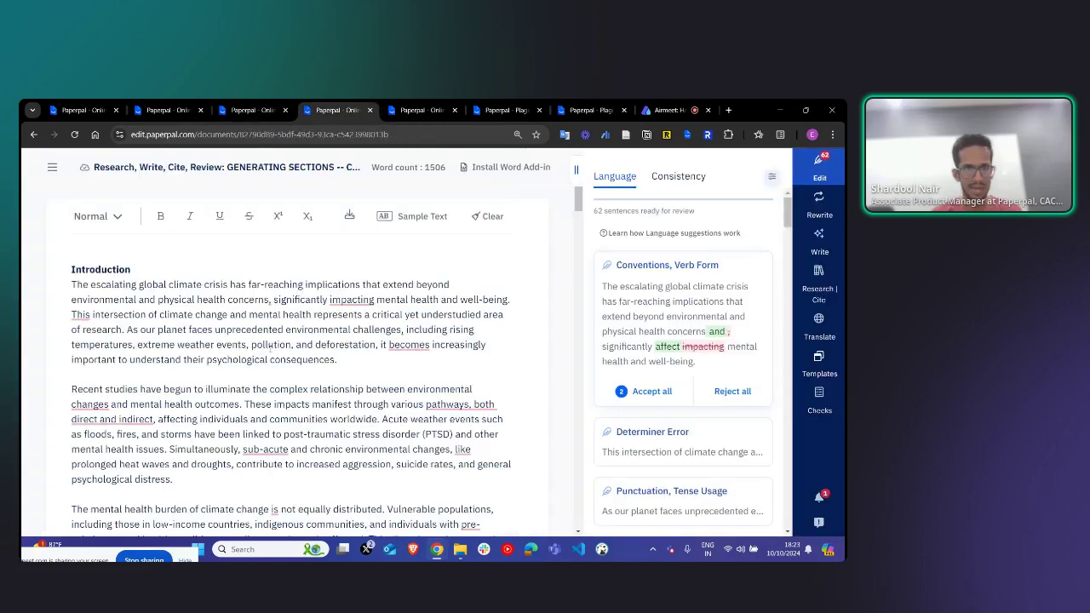
{"action": "scroll", "coordinate": [274, 351], "scroll_direction": "down", "scroll_amount": 10}
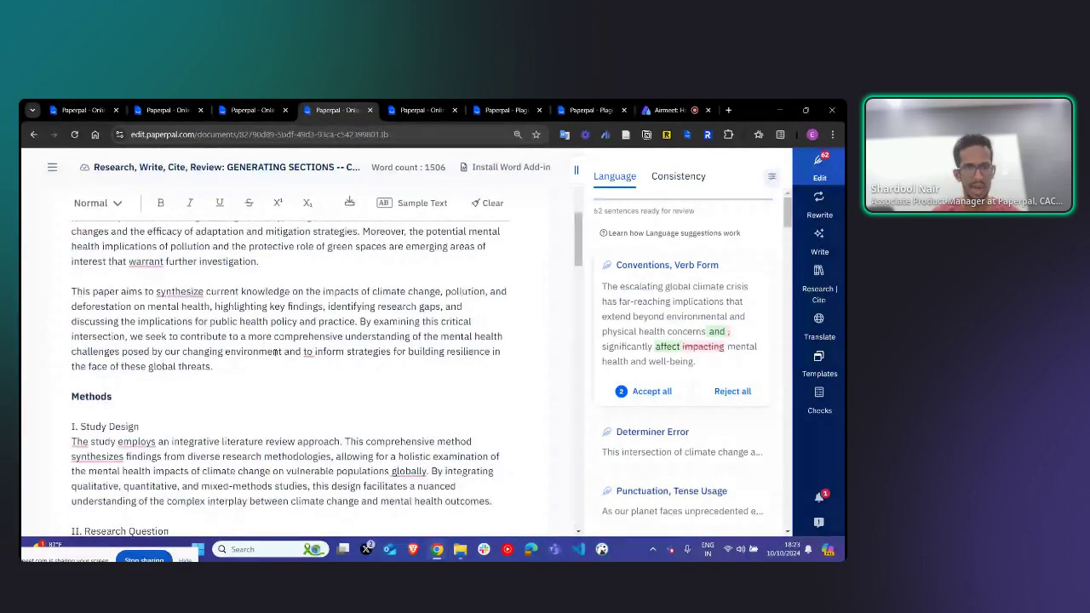
{"action": "scroll", "coordinate": [275, 351], "scroll_direction": "down", "scroll_amount": 1}
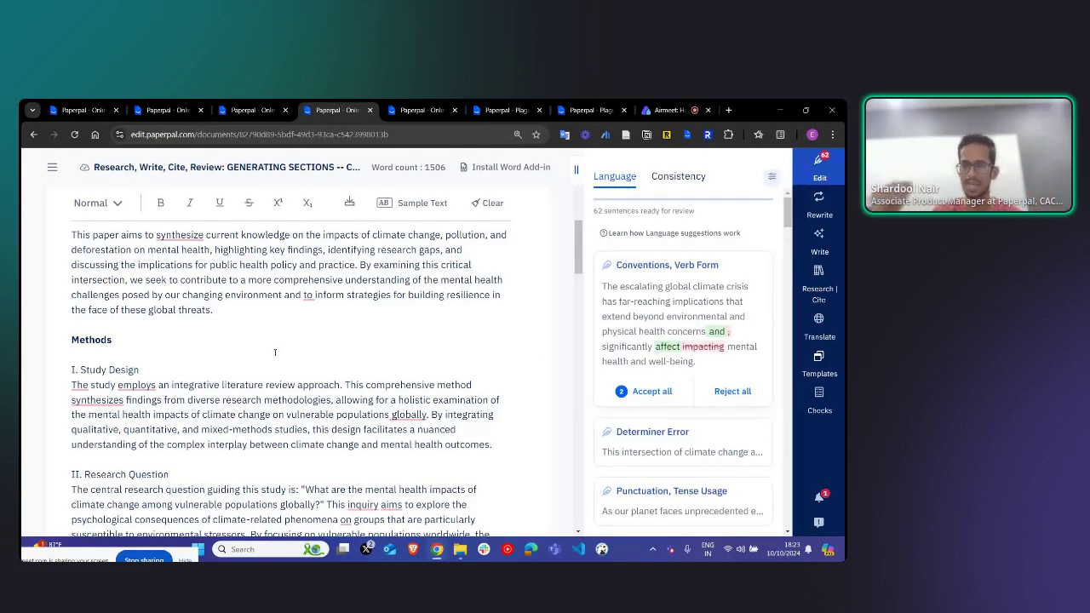
{"action": "scroll", "coordinate": [276, 352], "scroll_direction": "down", "scroll_amount": 10}
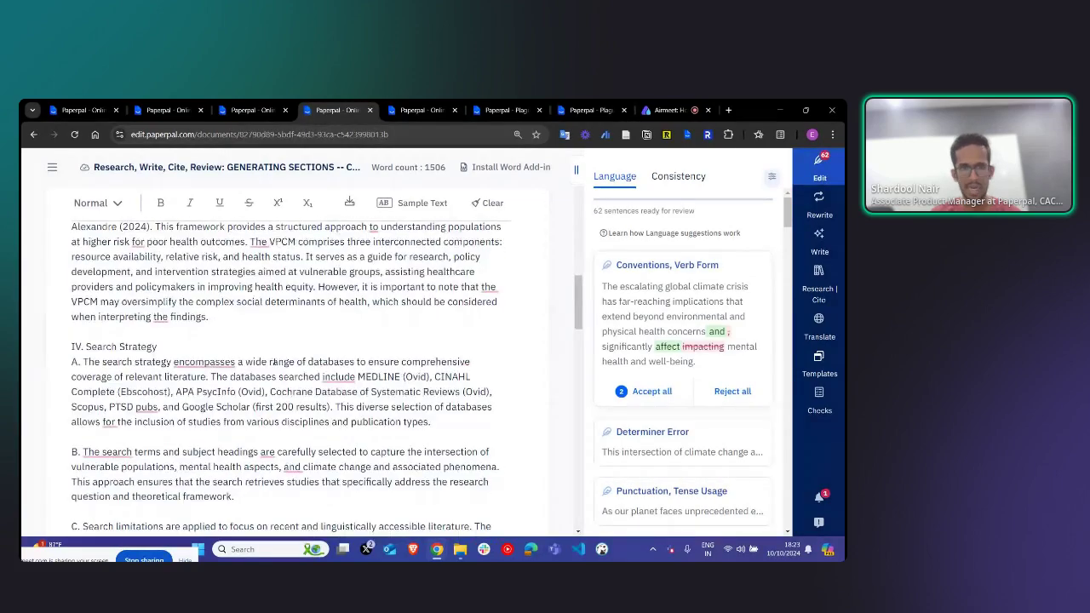
{"action": "scroll", "coordinate": [275, 366], "scroll_direction": "down", "scroll_amount": 8}
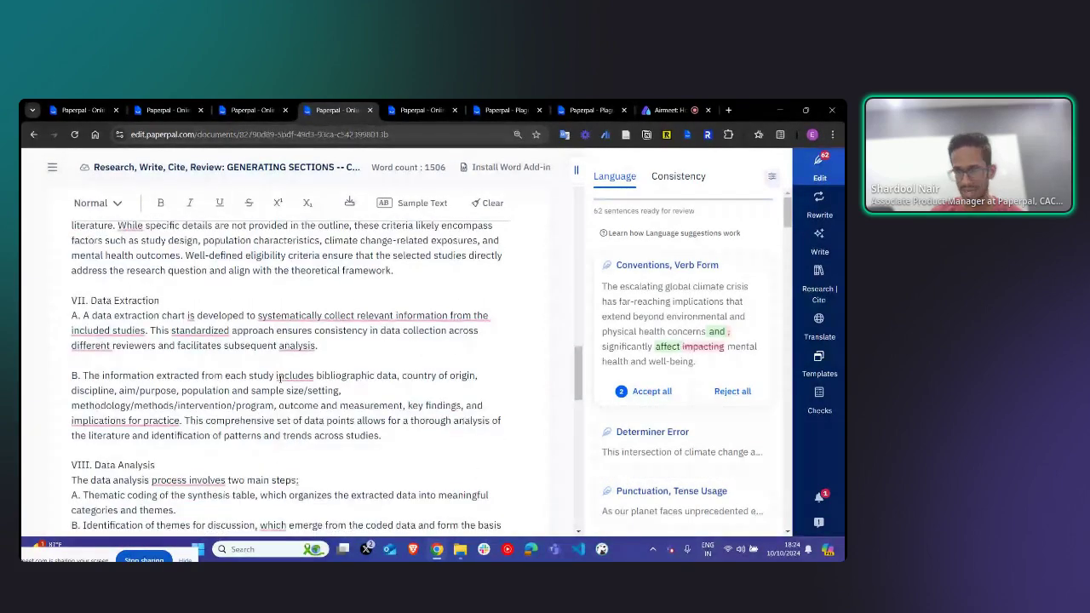
{"action": "scroll", "coordinate": [280, 379], "scroll_direction": "up", "scroll_amount": 4}
{"action": "scroll", "coordinate": [281, 386], "scroll_direction": "up", "scroll_amount": 10}
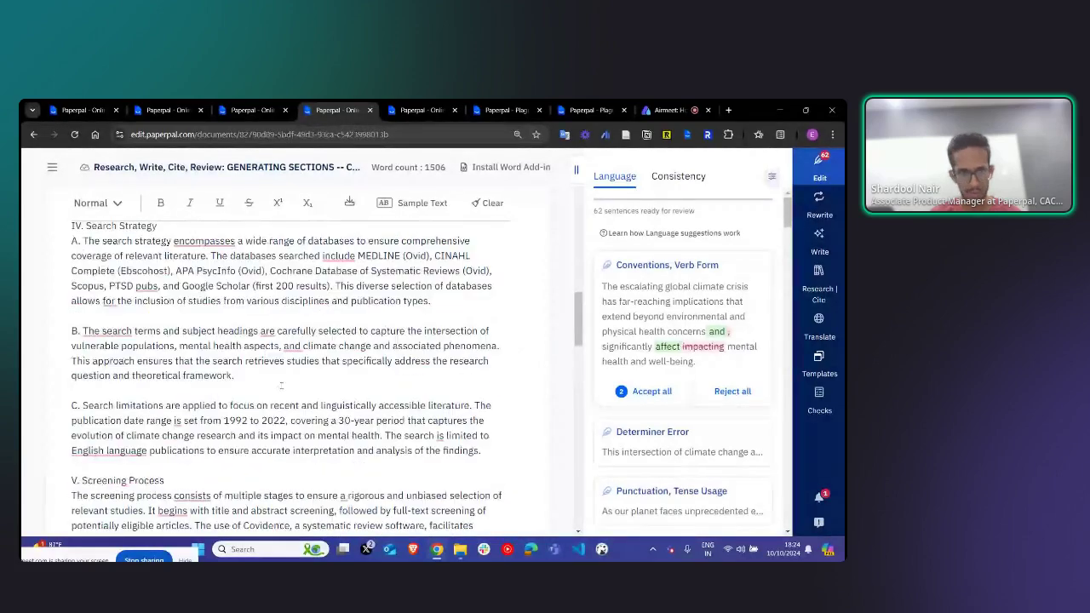
{"action": "scroll", "coordinate": [281, 385], "scroll_direction": "up", "scroll_amount": 4}
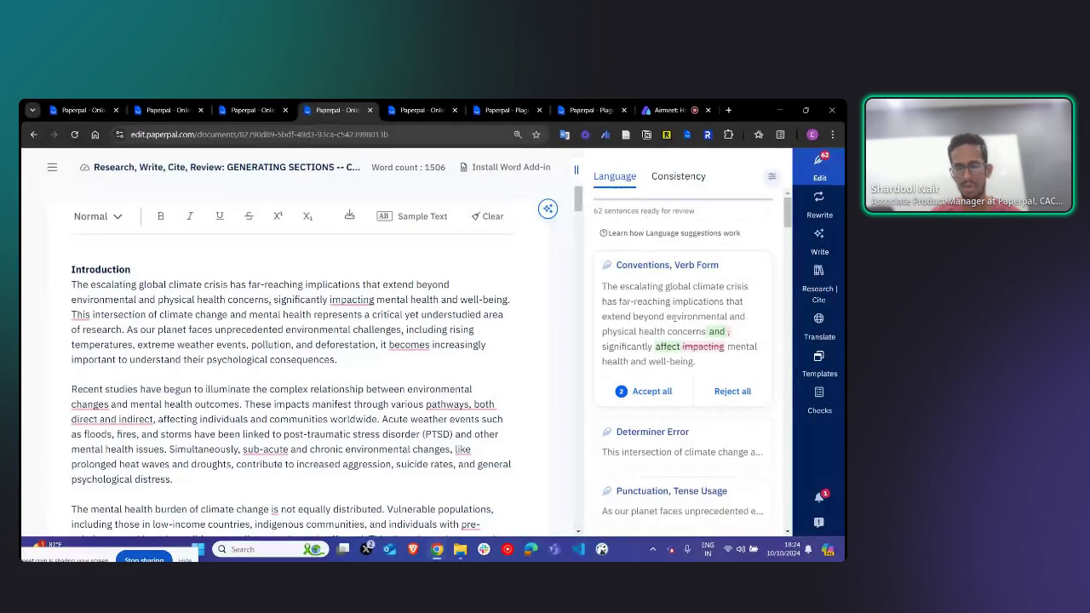
Step: Examine the document's Edit suggestions, checking the Consistency results and returning to the Language suggestions
{"action": "left_click", "coordinate": [820, 172]}
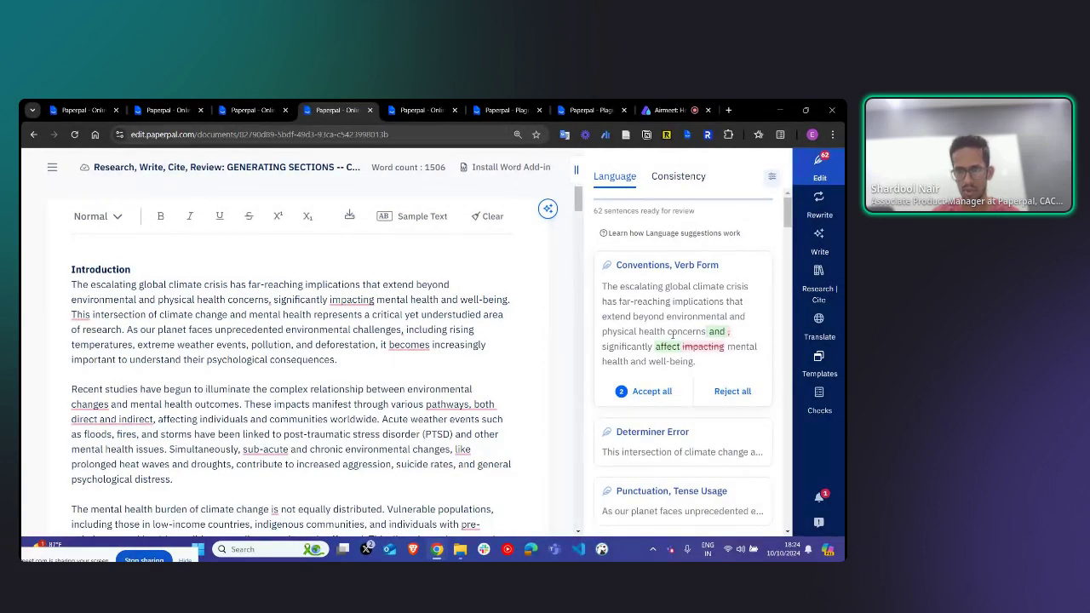
{"action": "left_click", "coordinate": [680, 177]}
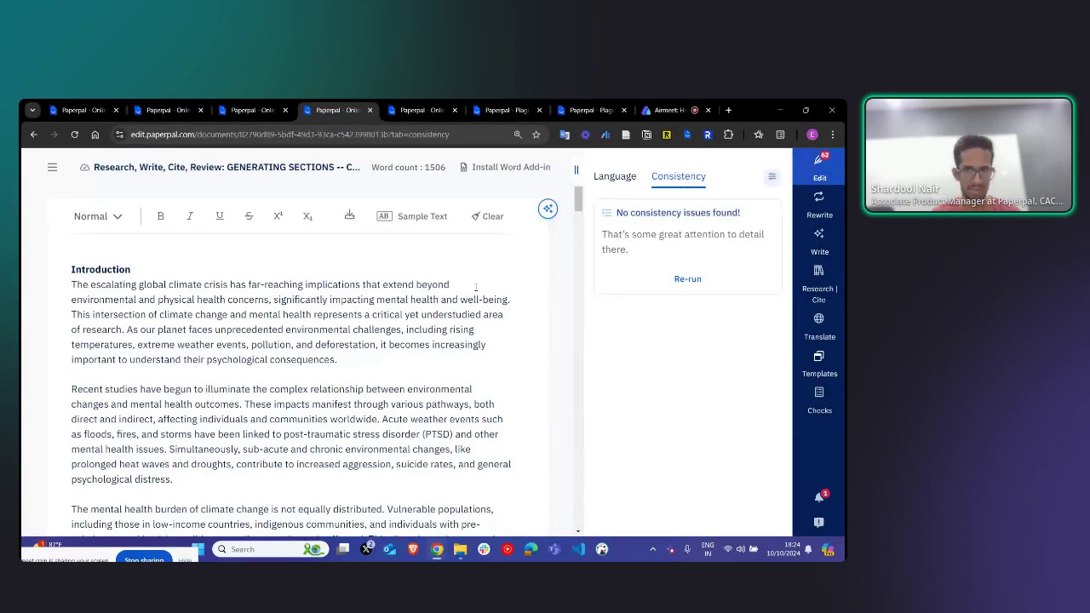
{"action": "left_click", "coordinate": [612, 178]}
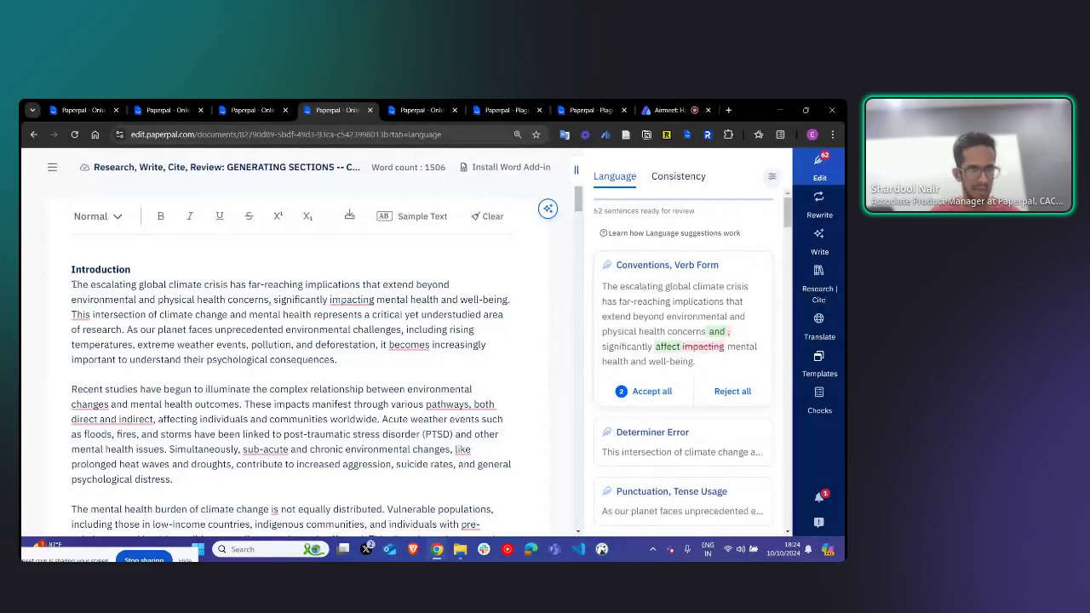
Step: Select the Introduction's first paragraph, submit the Write prompt "make this concise" for it, and look over the generated version
{"action": "left_click_drag", "start_coordinate": [73, 284], "coordinate": [341, 361]}
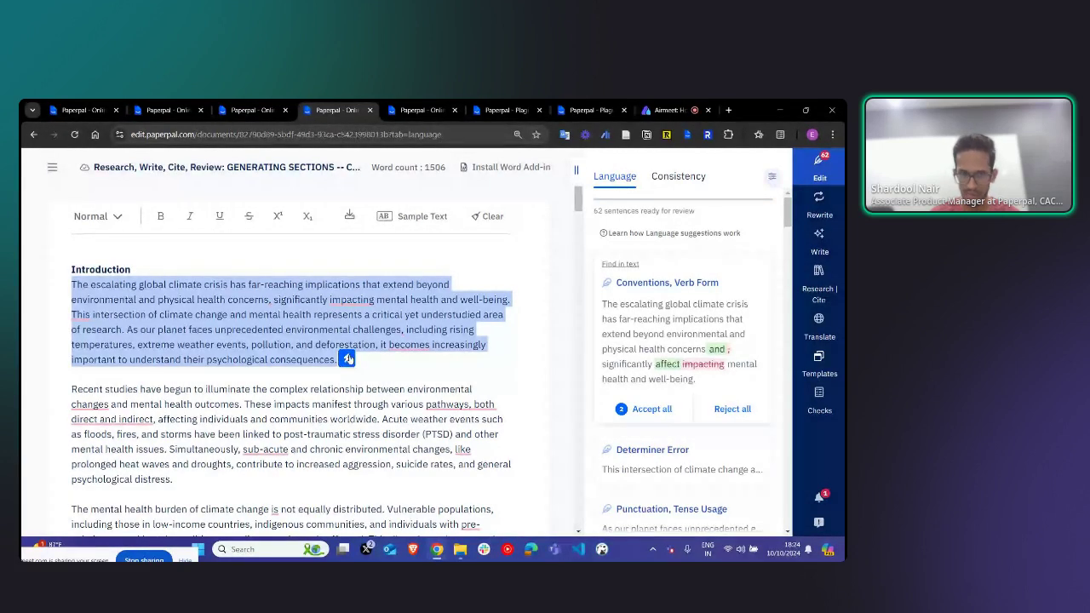
{"action": "left_click", "coordinate": [347, 360]}
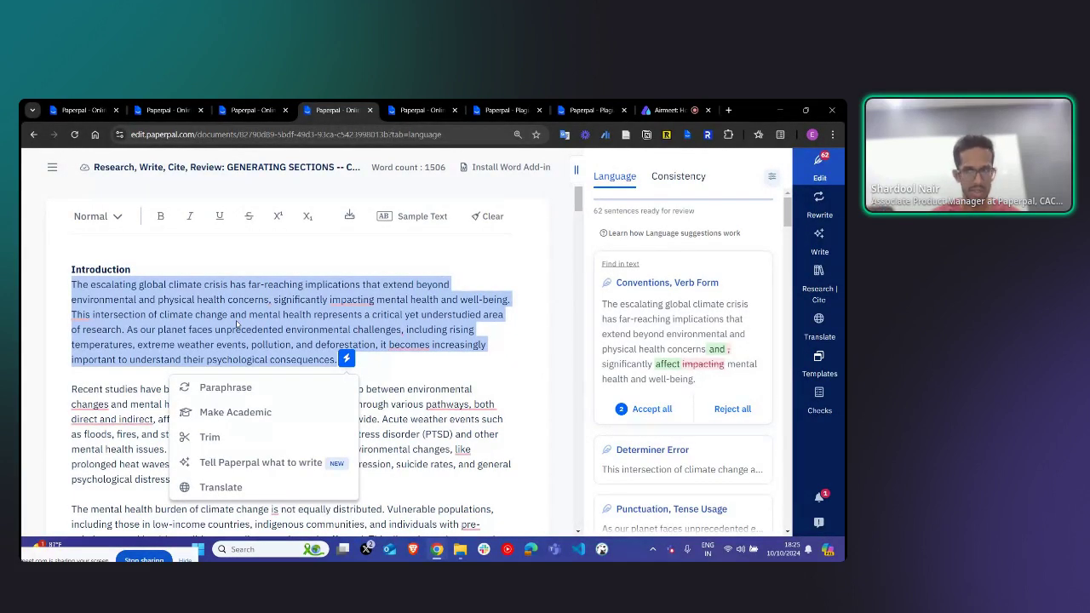
{"action": "left_click", "coordinate": [262, 463]}
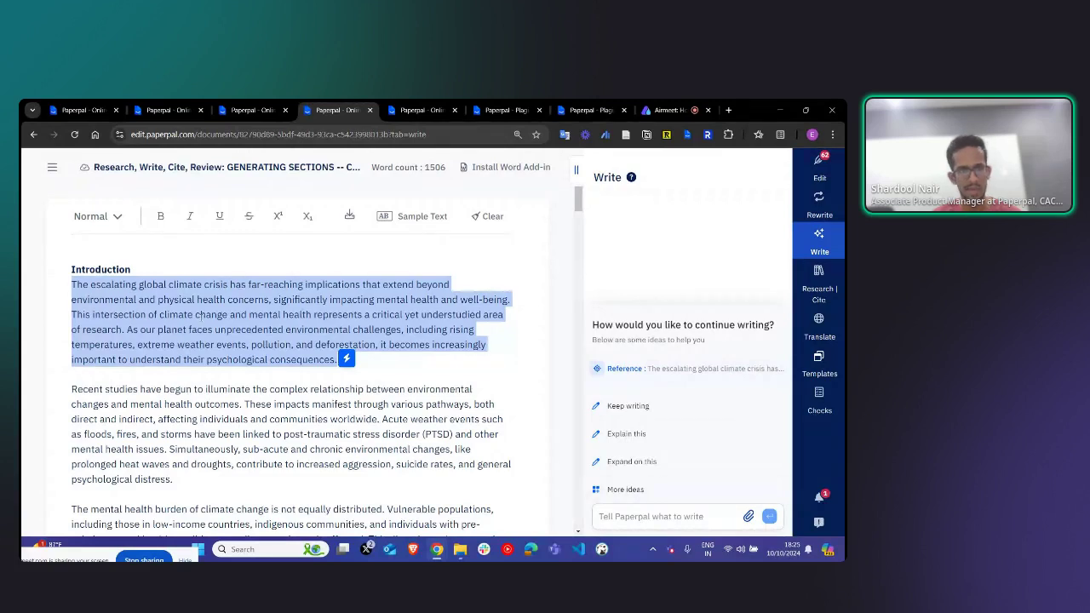
{"action": "left_click", "coordinate": [628, 514]}
{"action": "type", "text": "reduce"}
{"action": "double_click", "coordinate": [627, 516]}
{"action": "type", "text": "make this conc"}
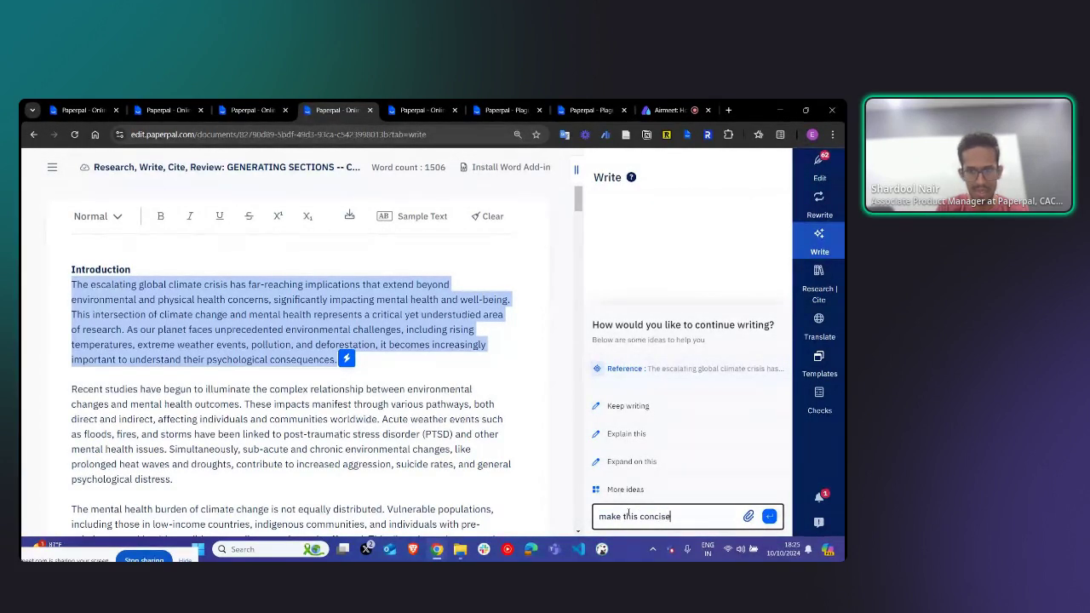
{"action": "type", "text": "ise"}
{"action": "key", "text": "Return"}
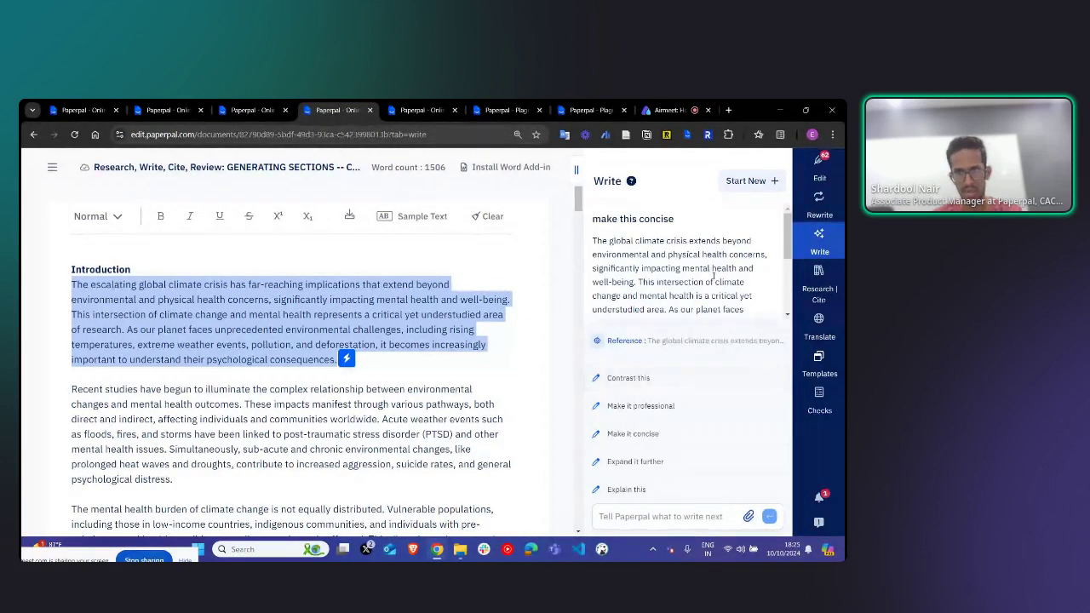
{"action": "scroll", "coordinate": [711, 254], "scroll_direction": "down", "scroll_amount": 3}
{"action": "scroll", "coordinate": [710, 271], "scroll_direction": "up", "scroll_amount": 3}
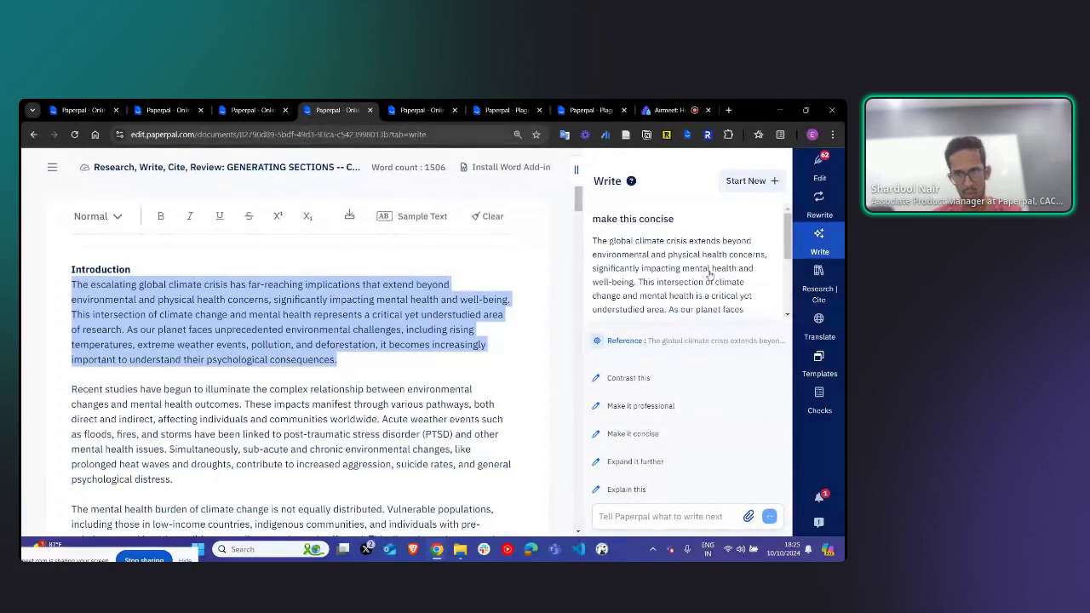
Step: Submit the follow-up Write prompt "simplify it", look over the simplified paragraph, and clear the document selection
{"action": "left_click", "coordinate": [675, 518]}
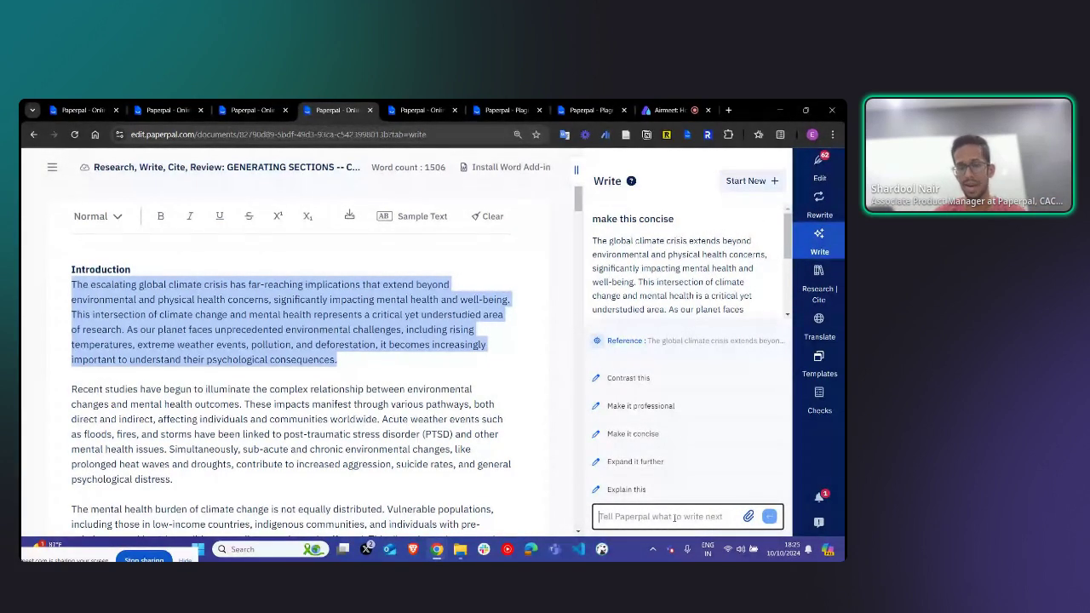
{"action": "type", "text": "simplify"}
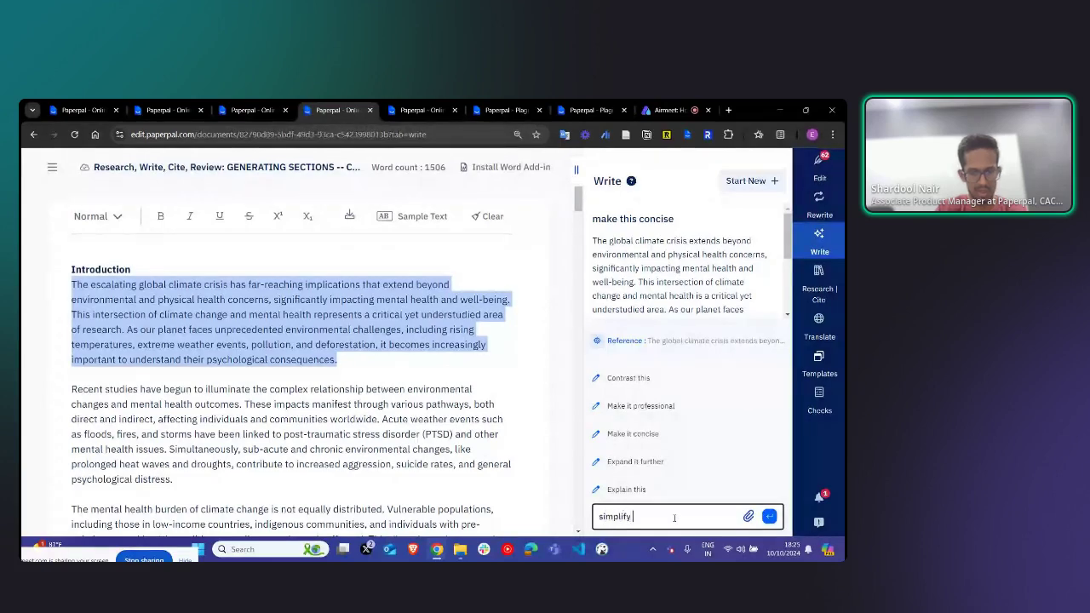
{"action": "type", "text": " it"}
{"action": "key", "text": "Return"}
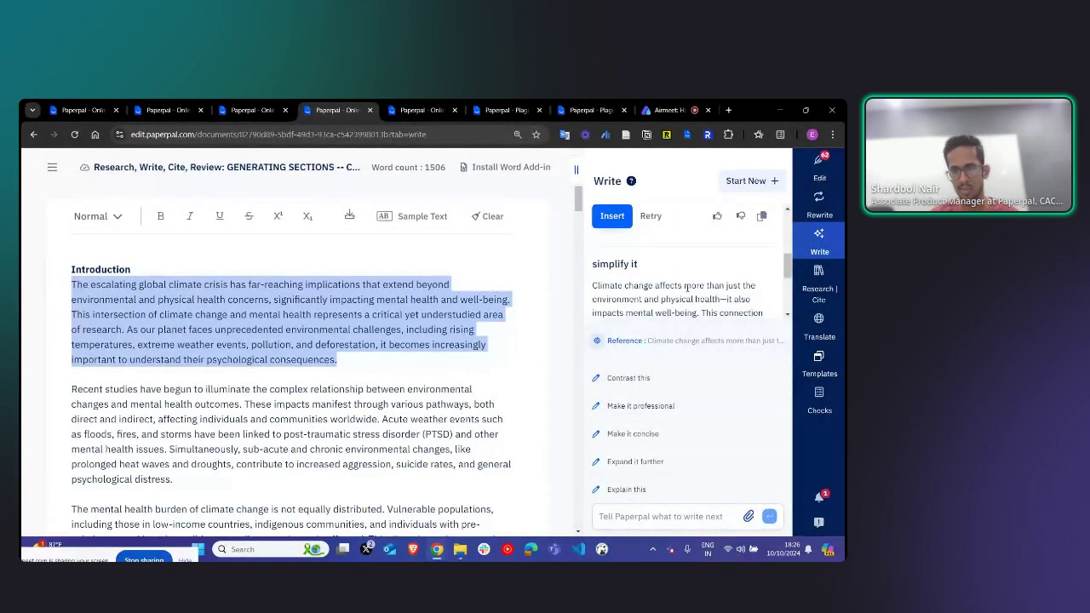
{"action": "scroll", "coordinate": [688, 288], "scroll_direction": "down", "scroll_amount": 2}
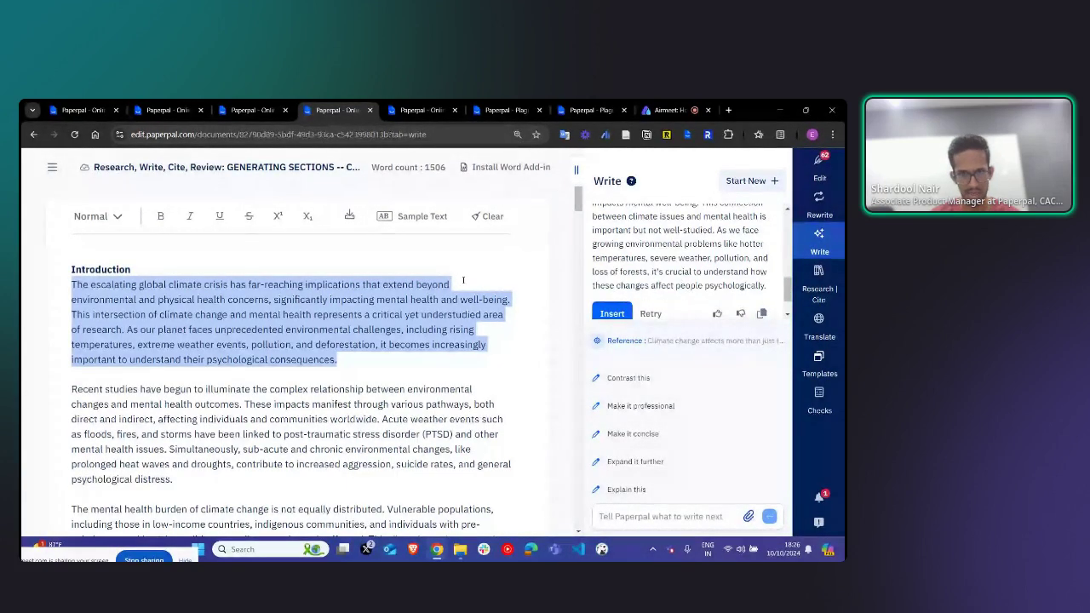
{"action": "left_click", "coordinate": [375, 309]}
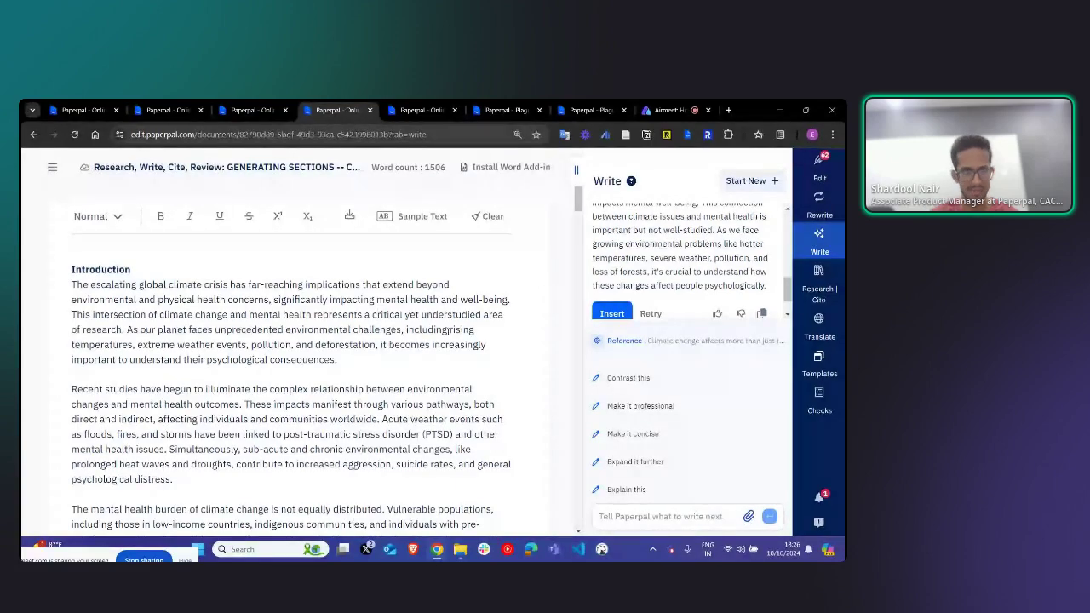
Step: Select the whole document as reference and submit the Write prompt "give me some pointers on how to write the conclusion section"
{"action": "scroll", "coordinate": [366, 317], "scroll_direction": "down", "scroll_amount": 10}
{"action": "scroll", "coordinate": [359, 321], "scroll_direction": "down", "scroll_amount": 15}
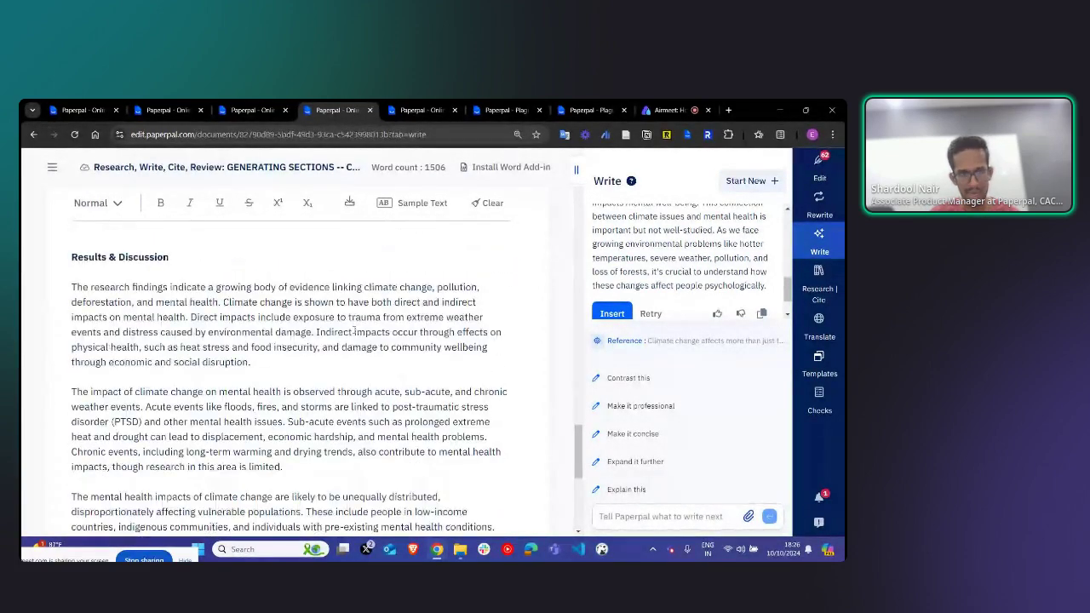
{"action": "scroll", "coordinate": [355, 331], "scroll_direction": "down", "scroll_amount": 6}
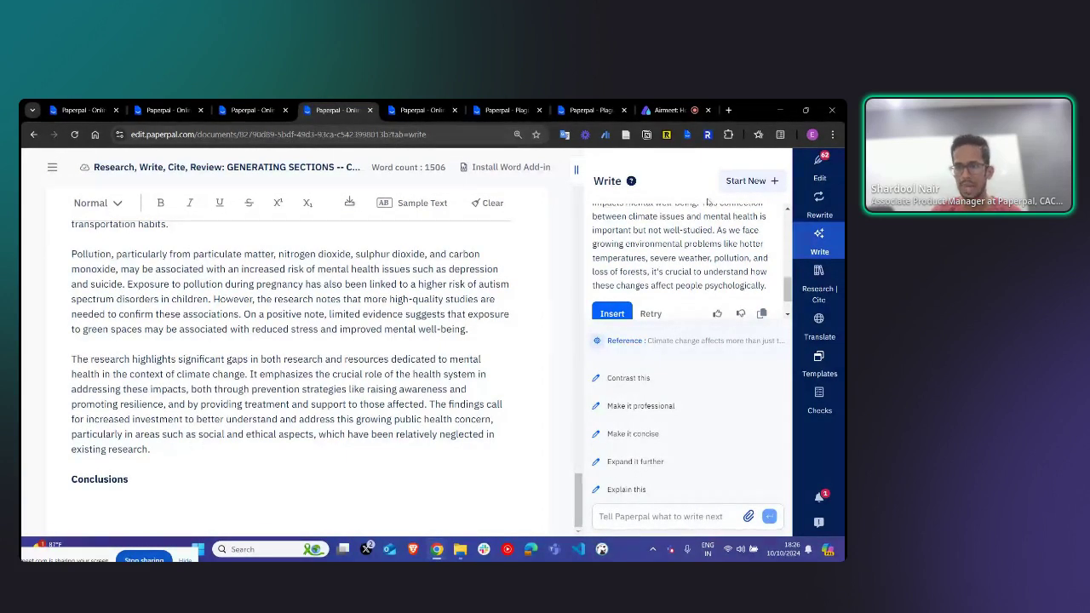
{"action": "left_click", "coordinate": [253, 472]}
{"action": "key", "text": "ctrl+a"}
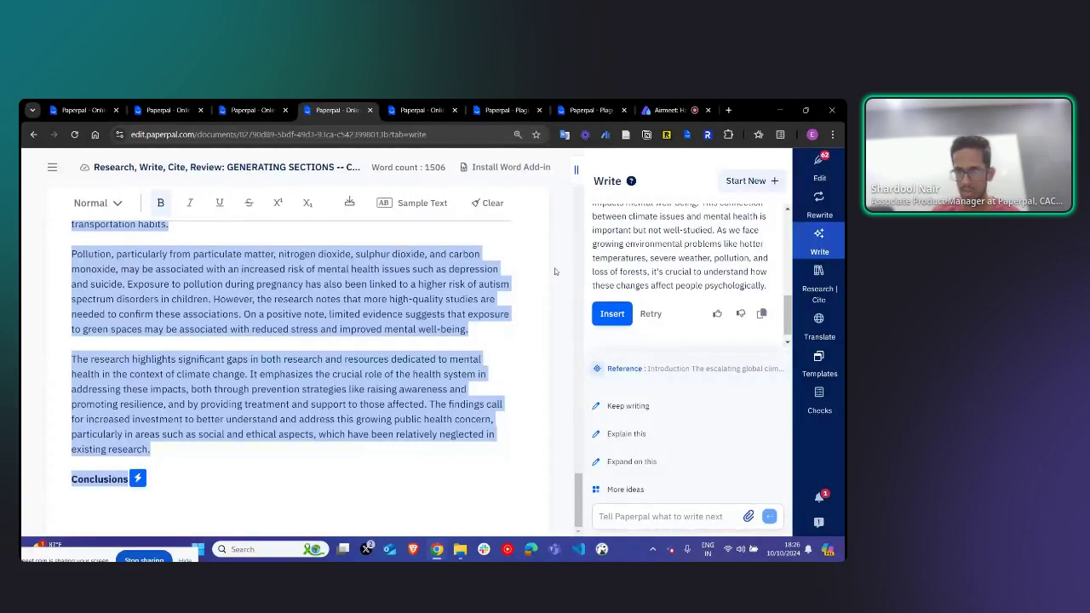
{"action": "left_click", "coordinate": [821, 243]}
{"action": "left_click", "coordinate": [670, 513]}
{"action": "type", "text": "give "}
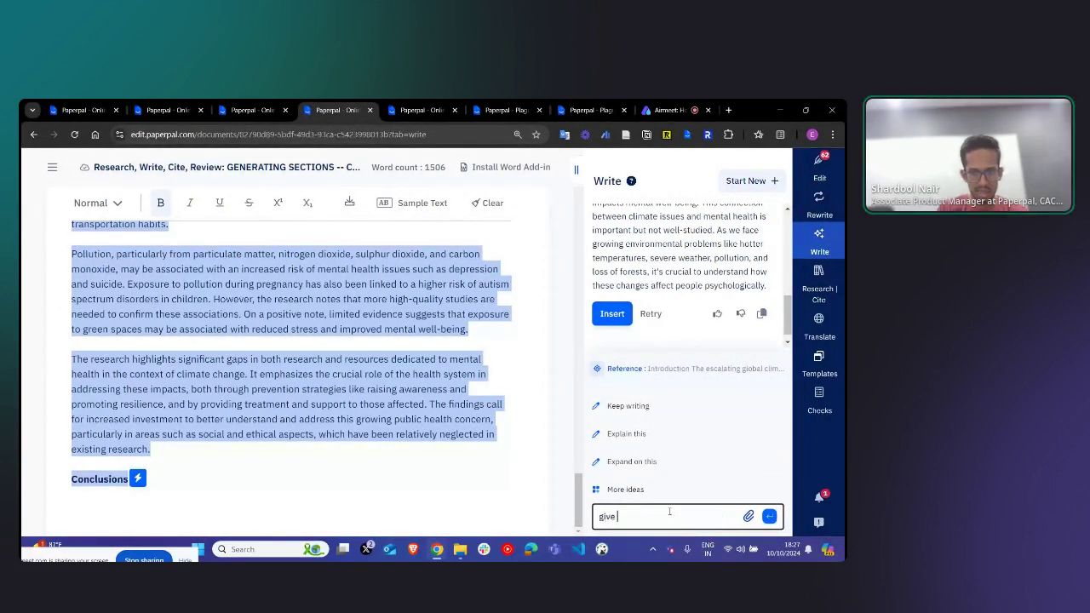
{"action": "type", "text": "me some pointers "}
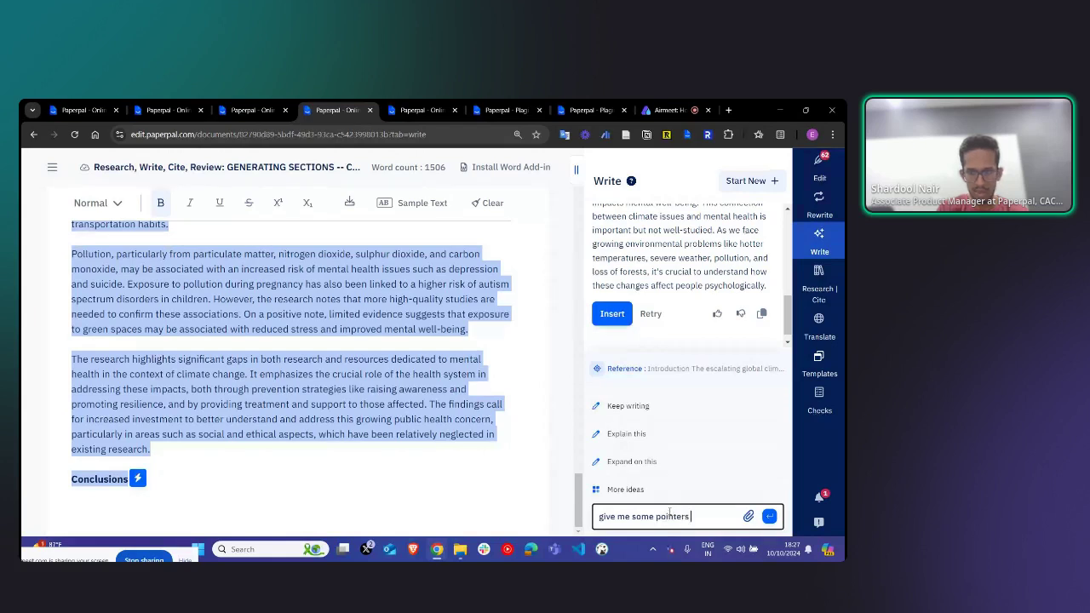
{"action": "type", "text": "on how to write"}
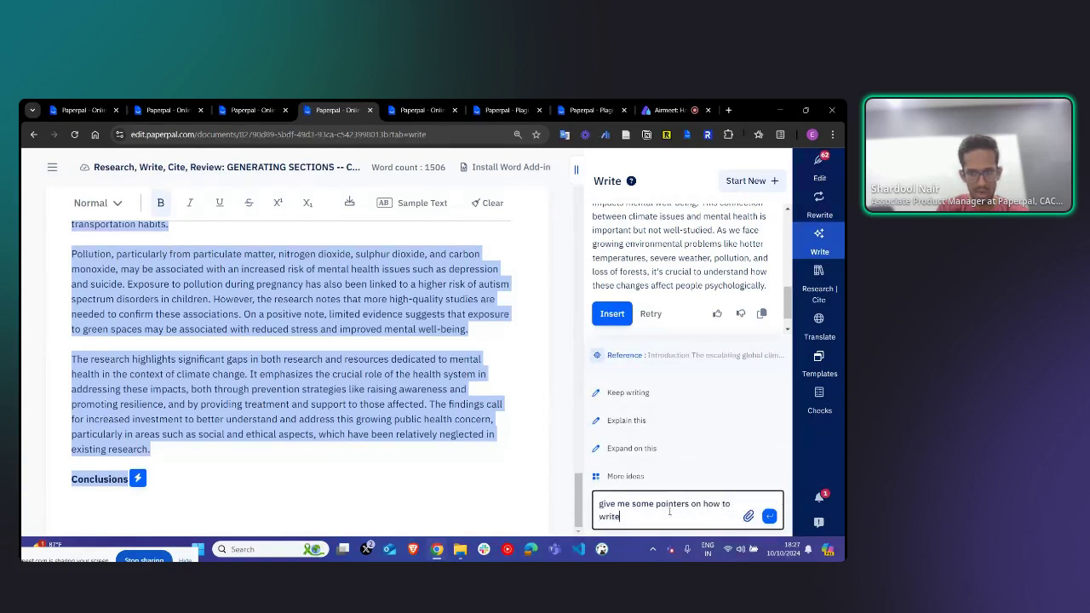
{"action": "type", "text": " the conclusion section"}
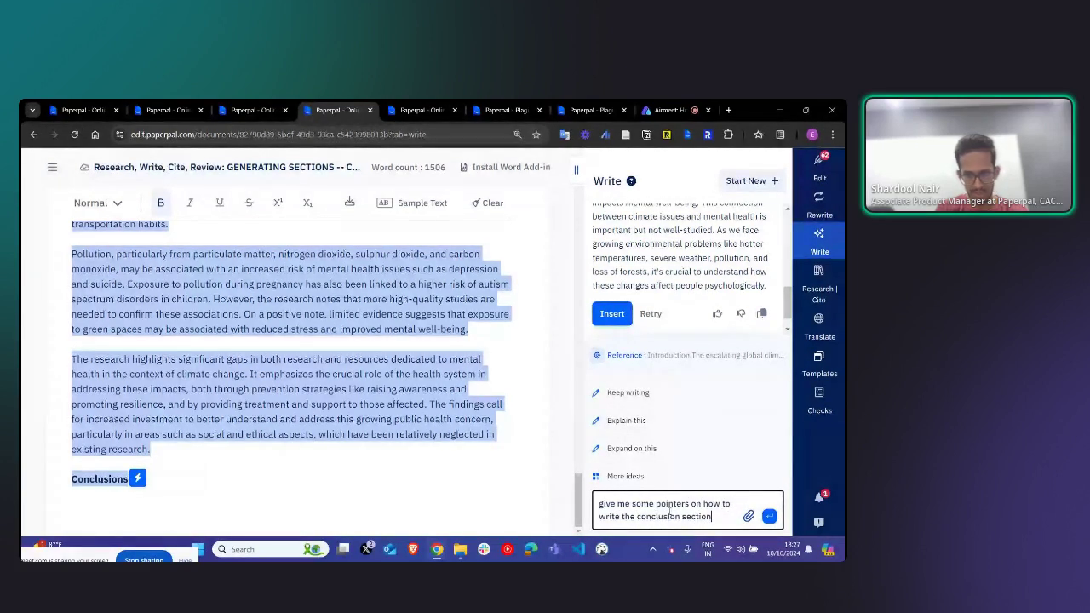
{"action": "key", "text": "Return"}
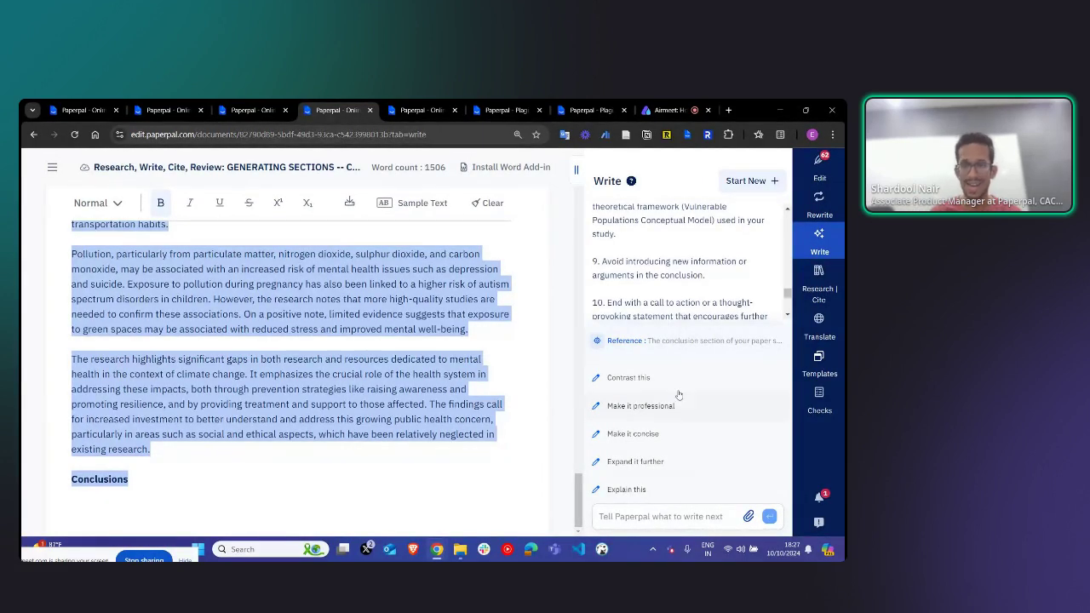
Step: Widen the Write pane, read through the generated conclusion-writing pointers, and return to the empty Conclusions heading in the document
{"action": "left_click_drag", "start_coordinate": [576, 169], "coordinate": [510, 245]}
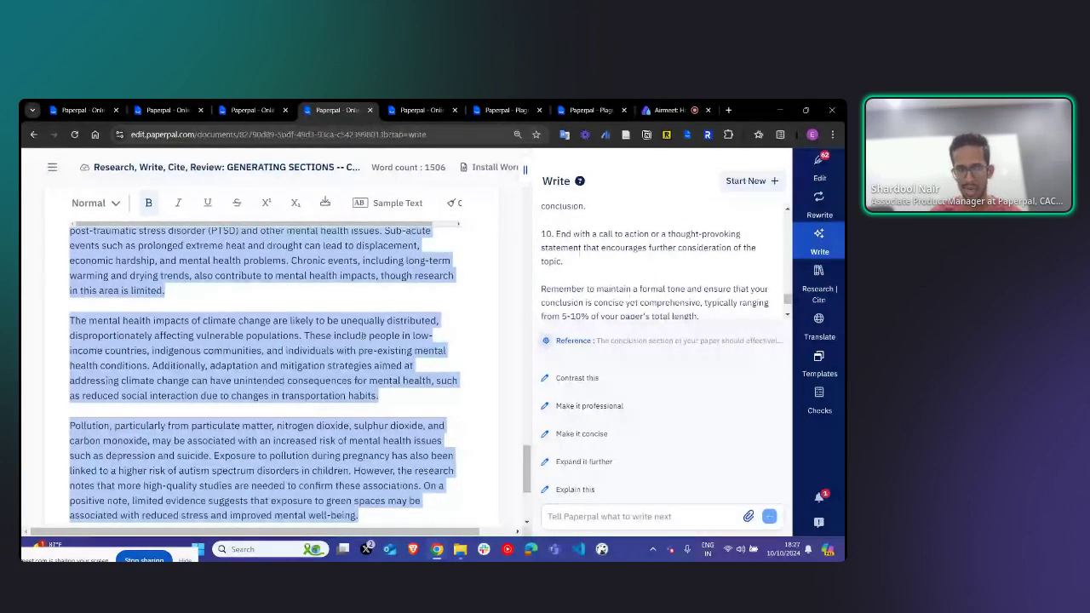
{"action": "scroll", "coordinate": [364, 335], "scroll_direction": "down", "scroll_amount": 1}
{"action": "scroll", "coordinate": [629, 275], "scroll_direction": "up", "scroll_amount": 5}
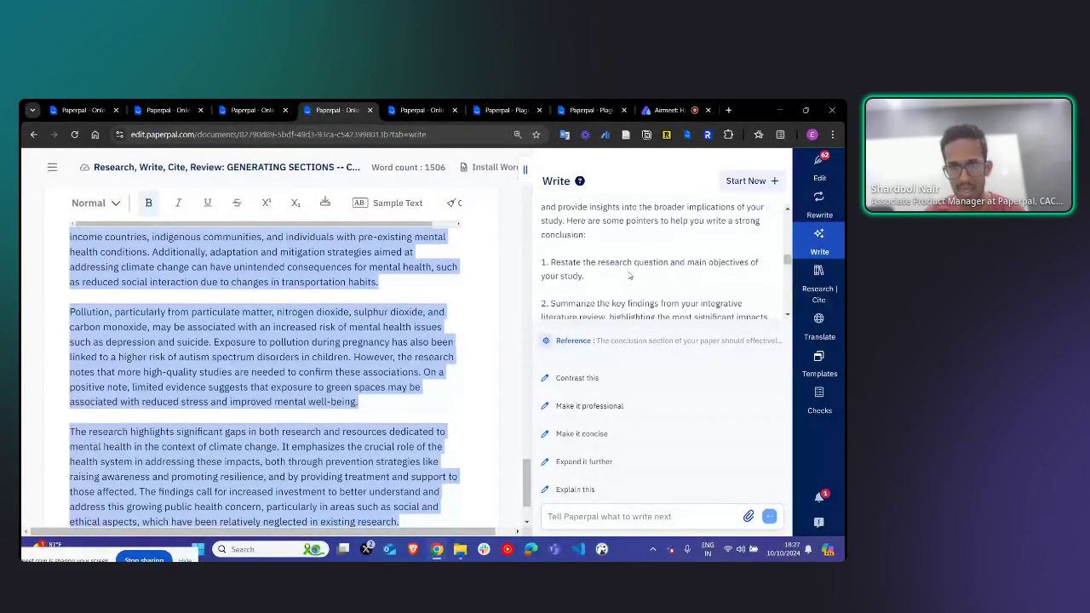
{"action": "scroll", "coordinate": [630, 275], "scroll_direction": "up", "scroll_amount": 3}
{"action": "scroll", "coordinate": [602, 265], "scroll_direction": "down", "scroll_amount": 3}
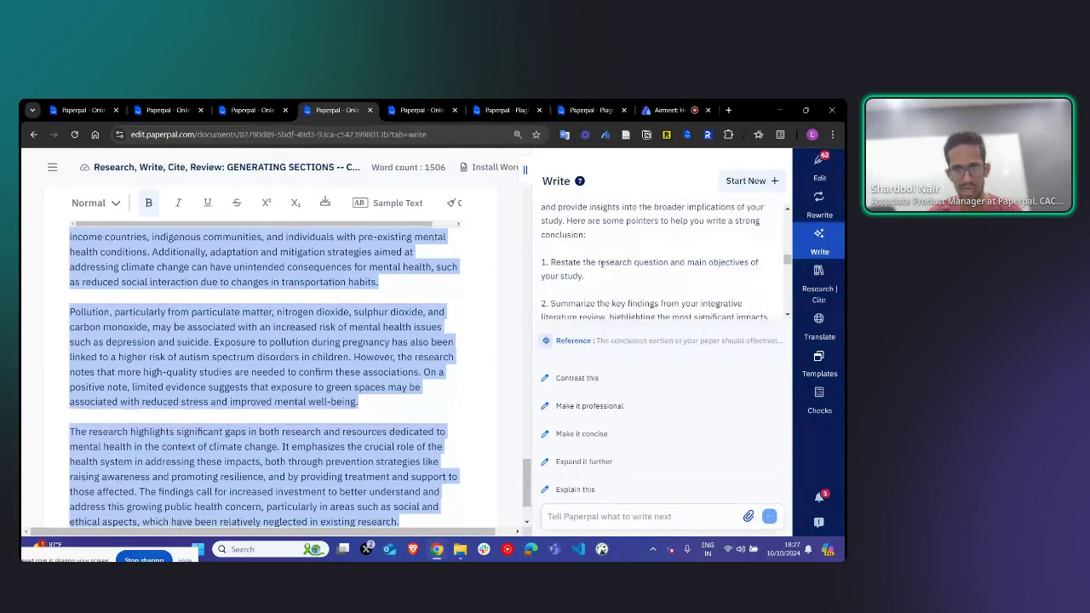
{"action": "scroll", "coordinate": [603, 285], "scroll_direction": "down", "scroll_amount": 2}
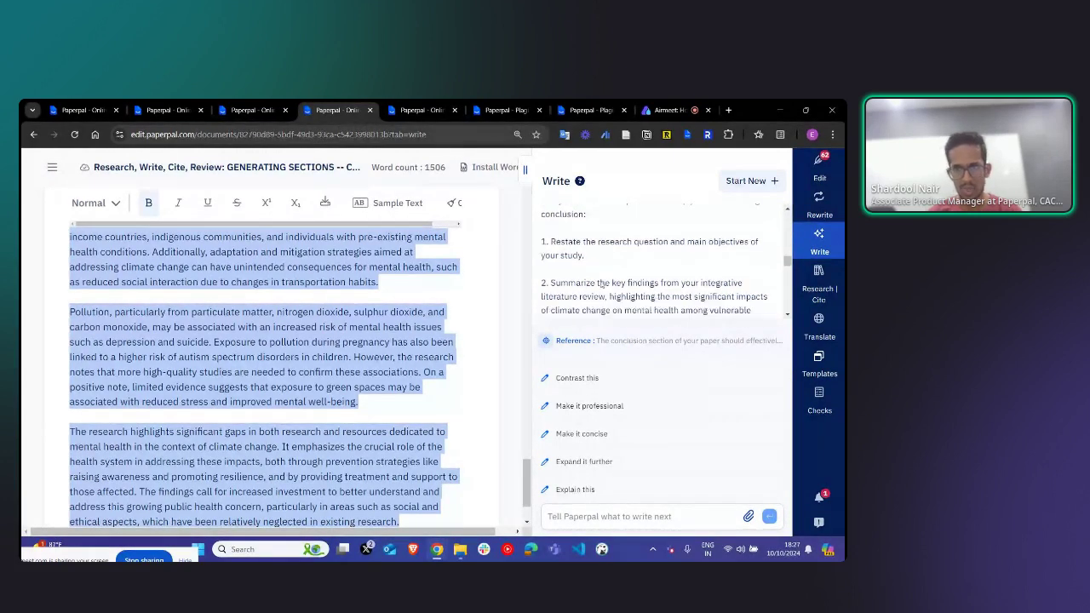
{"action": "scroll", "coordinate": [644, 254], "scroll_direction": "down", "scroll_amount": 8}
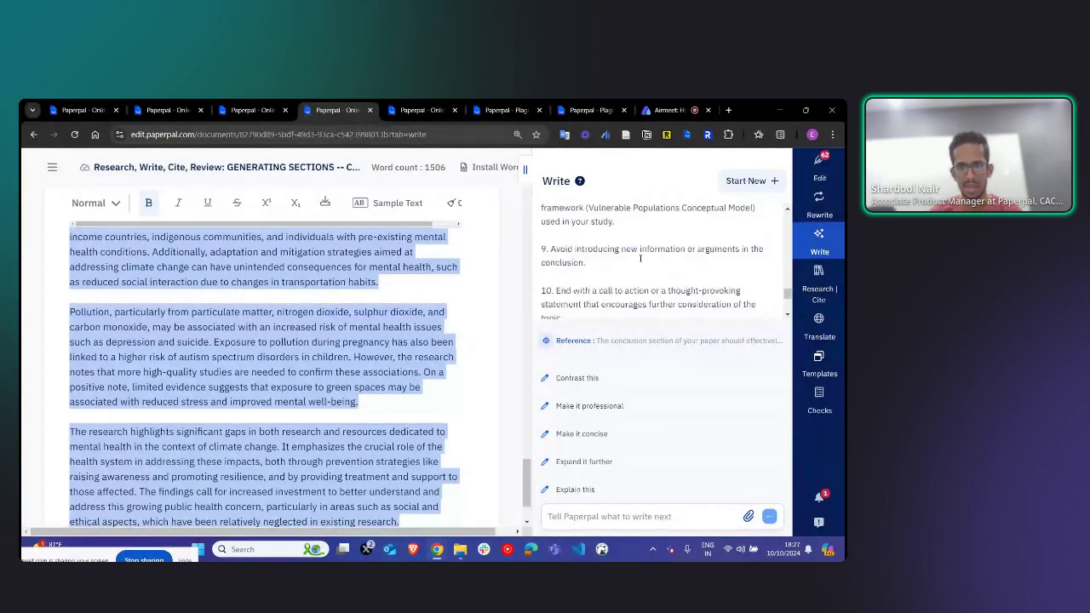
{"action": "scroll", "coordinate": [645, 277], "scroll_direction": "down", "scroll_amount": 3}
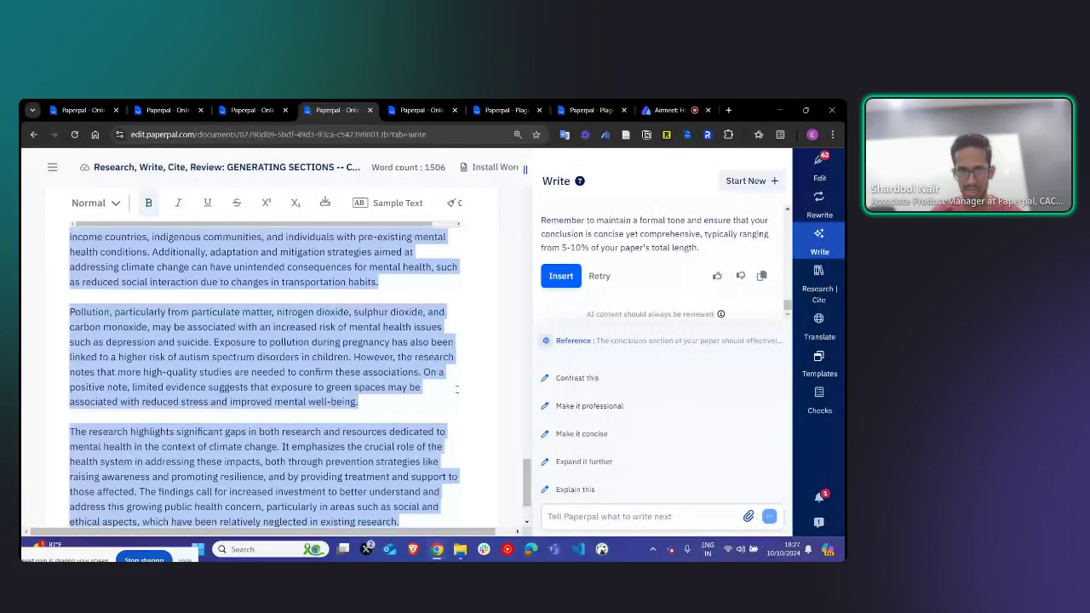
{"action": "left_click", "coordinate": [426, 373]}
{"action": "scroll", "coordinate": [324, 462], "scroll_direction": "down", "scroll_amount": 1}
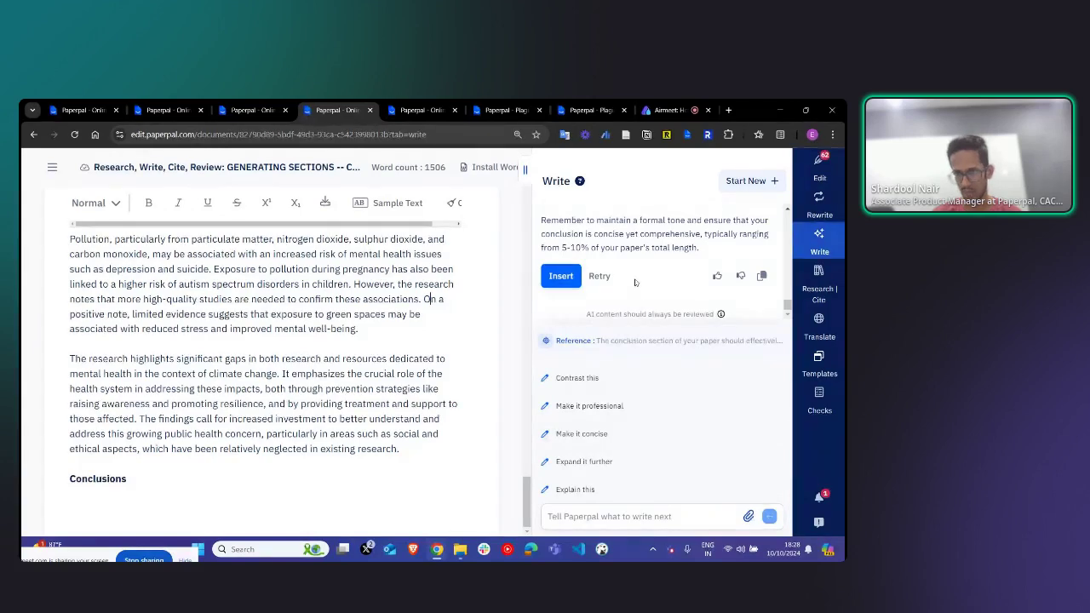
Step: Switch to the "Research, Write, Cite, Review: FEEDBACK WITH AI Review" document and look through its sections down to the Conclusions
{"action": "left_click", "coordinate": [408, 107]}
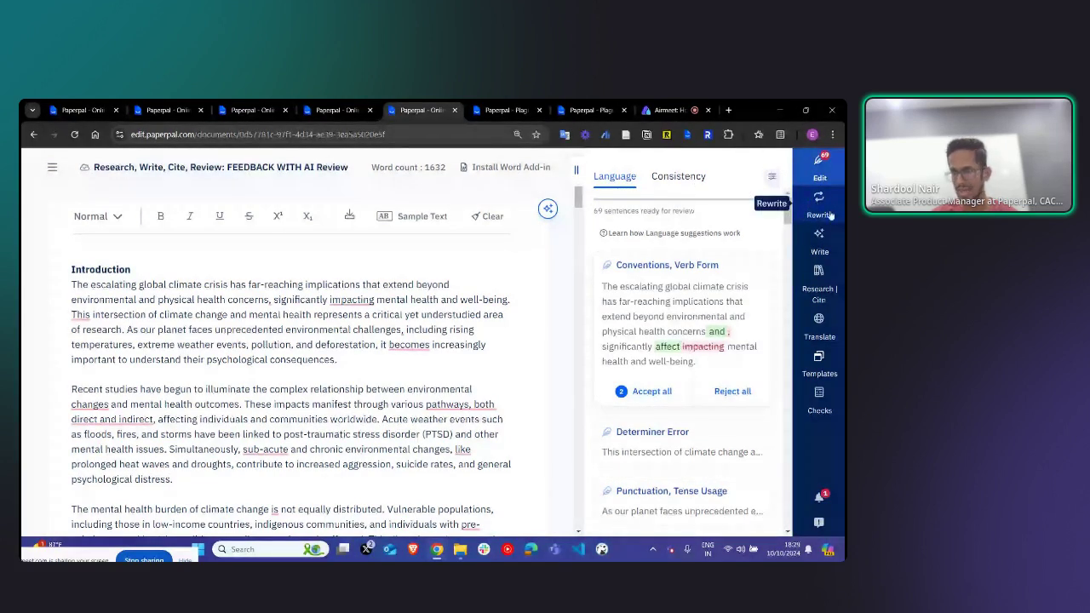
{"action": "scroll", "coordinate": [302, 350], "scroll_direction": "down", "scroll_amount": 4}
{"action": "scroll", "coordinate": [302, 350], "scroll_direction": "down", "scroll_amount": 10}
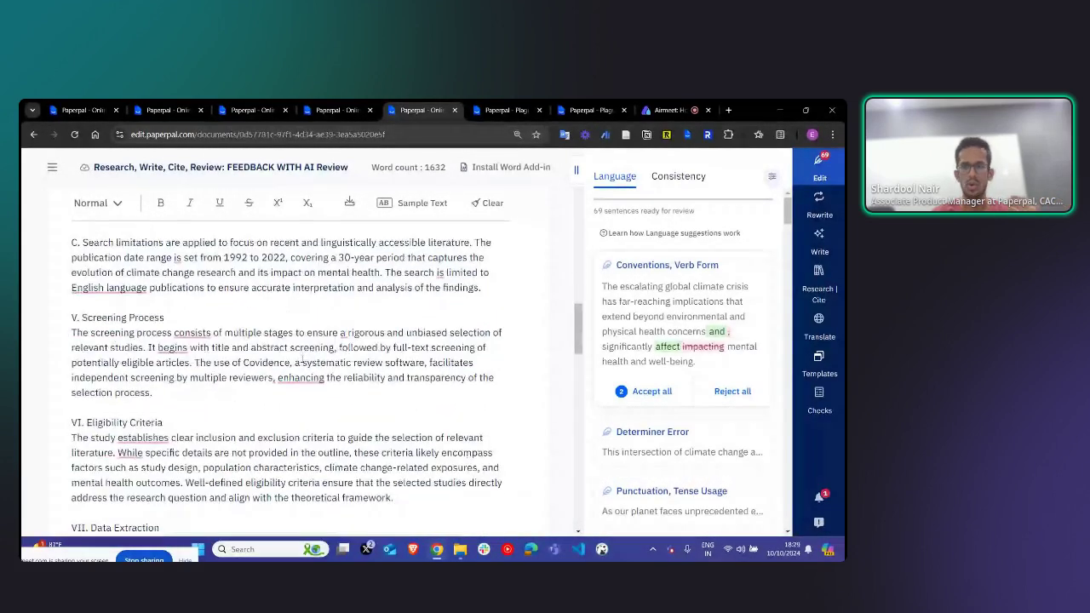
{"action": "scroll", "coordinate": [302, 358], "scroll_direction": "down", "scroll_amount": 6}
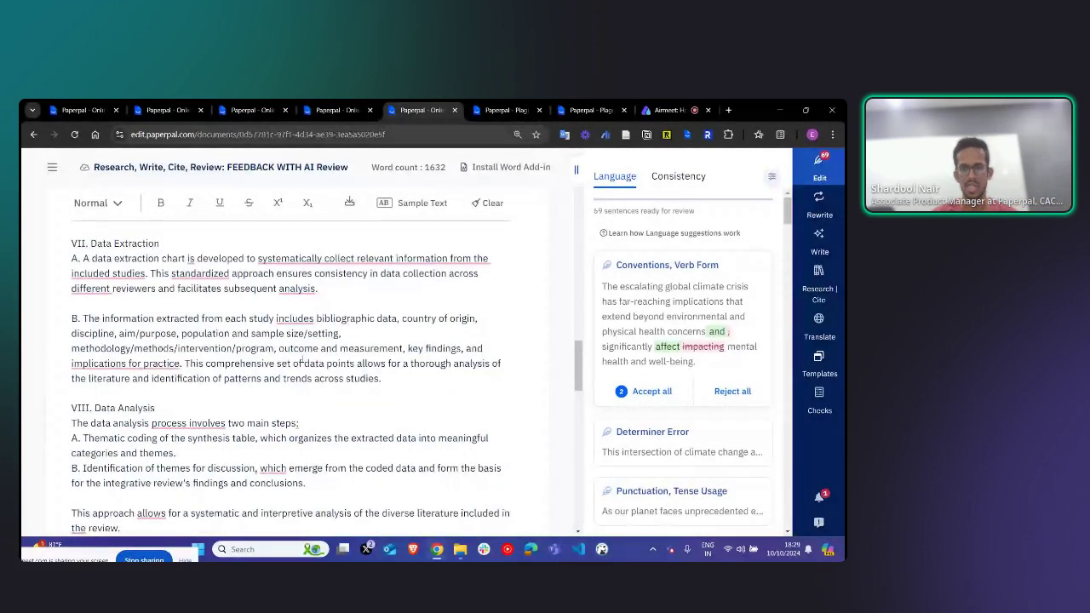
{"action": "scroll", "coordinate": [300, 363], "scroll_direction": "down", "scroll_amount": 8}
{"action": "scroll", "coordinate": [297, 365], "scroll_direction": "down", "scroll_amount": 10}
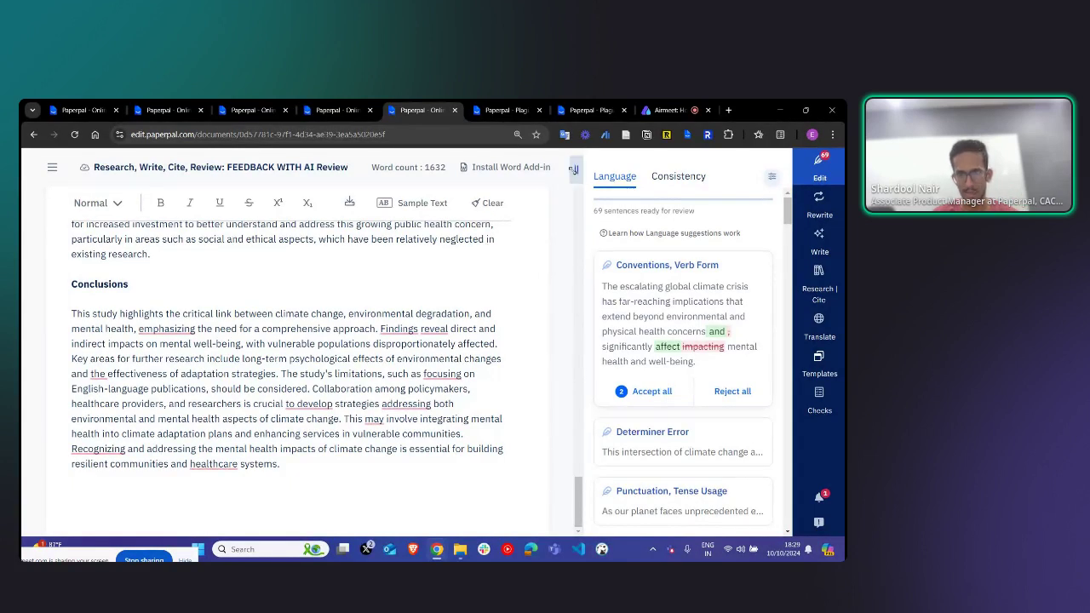
Step: Bring up the document checks, widen the side pane and open AI Review for the draft
{"action": "left_click", "coordinate": [829, 408]}
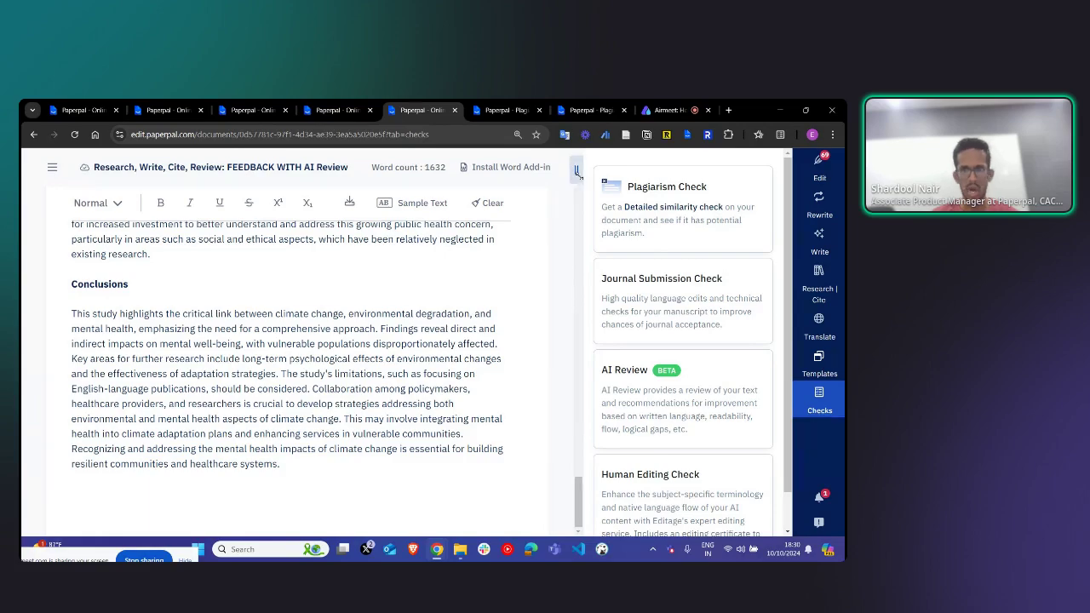
{"action": "left_click_drag", "start_coordinate": [575, 171], "coordinate": [524, 169]}
{"action": "scroll", "coordinate": [293, 332], "scroll_direction": "up", "scroll_amount": 10}
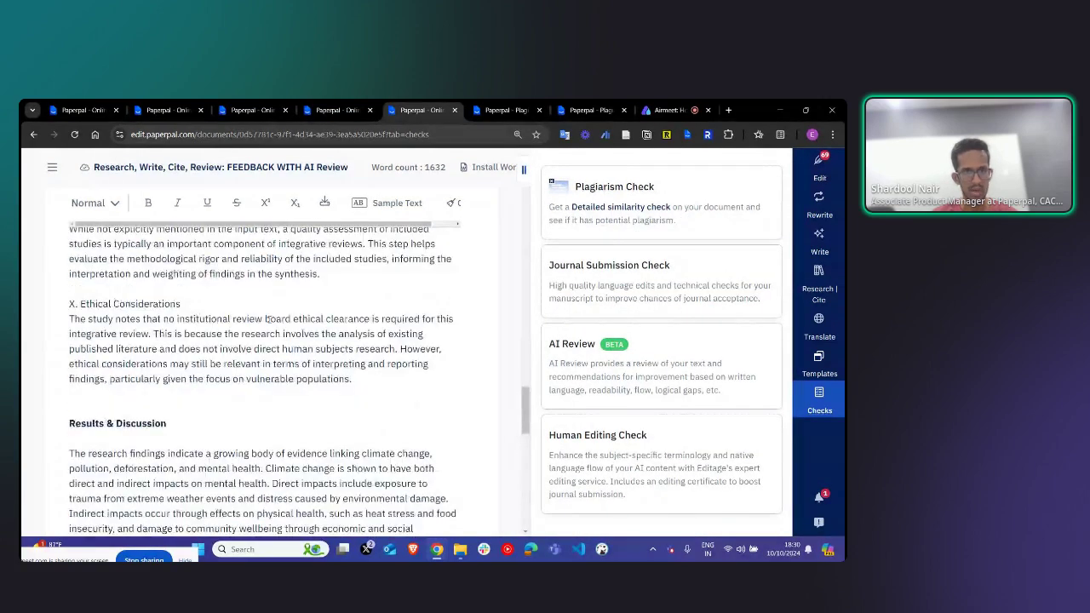
{"action": "scroll", "coordinate": [279, 350], "scroll_direction": "down", "scroll_amount": 10}
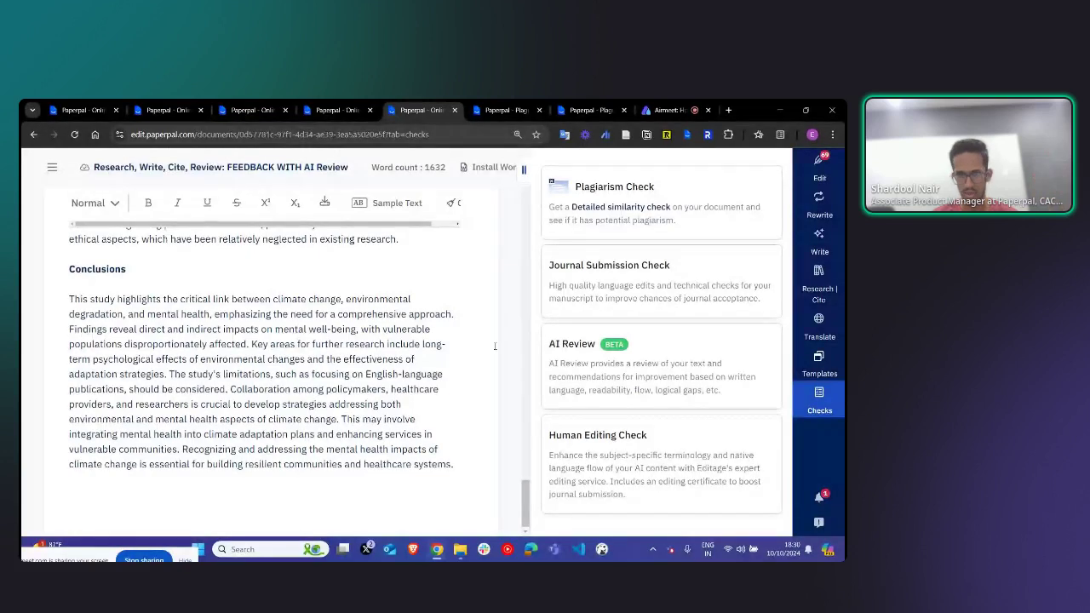
{"action": "left_click", "coordinate": [637, 367]}
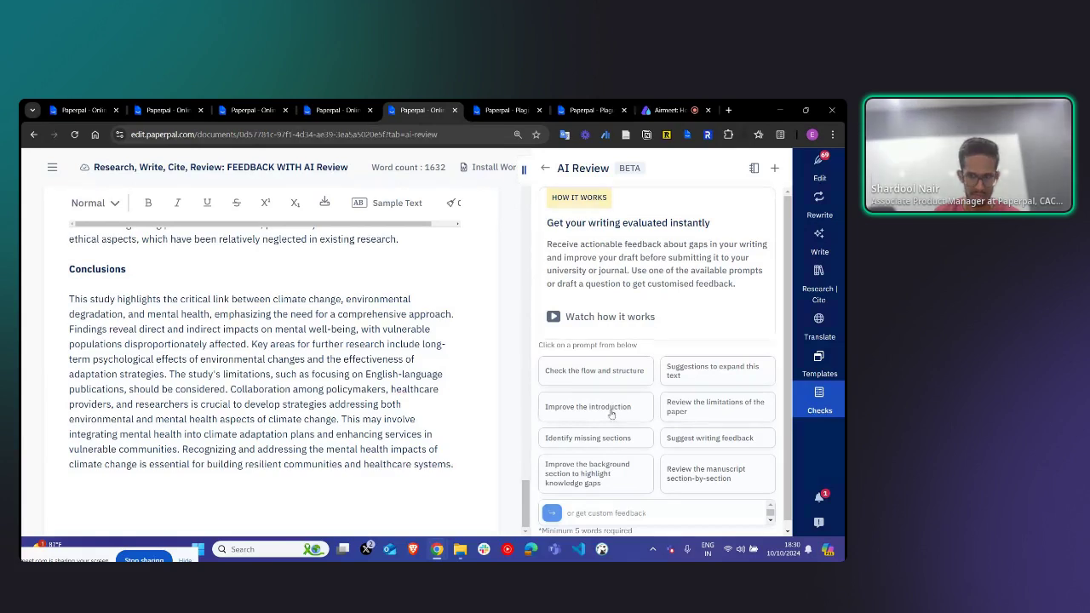
Step: Submit the custom AI Review question "what is missing in my conclusion? what more should I add?"
{"action": "left_click", "coordinate": [597, 513]}
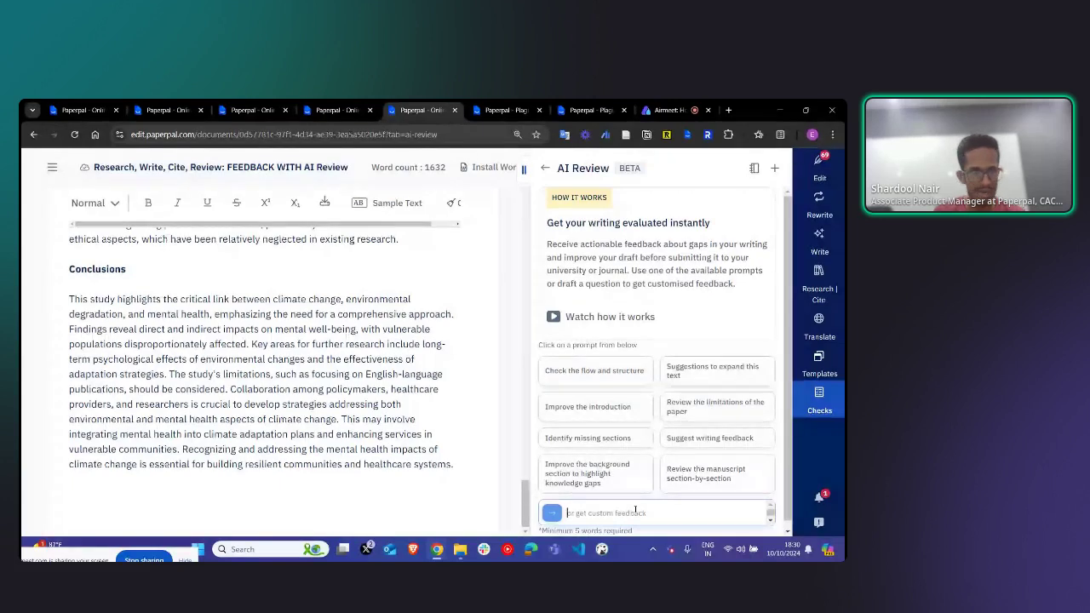
{"action": "type", "text": "what is mis"}
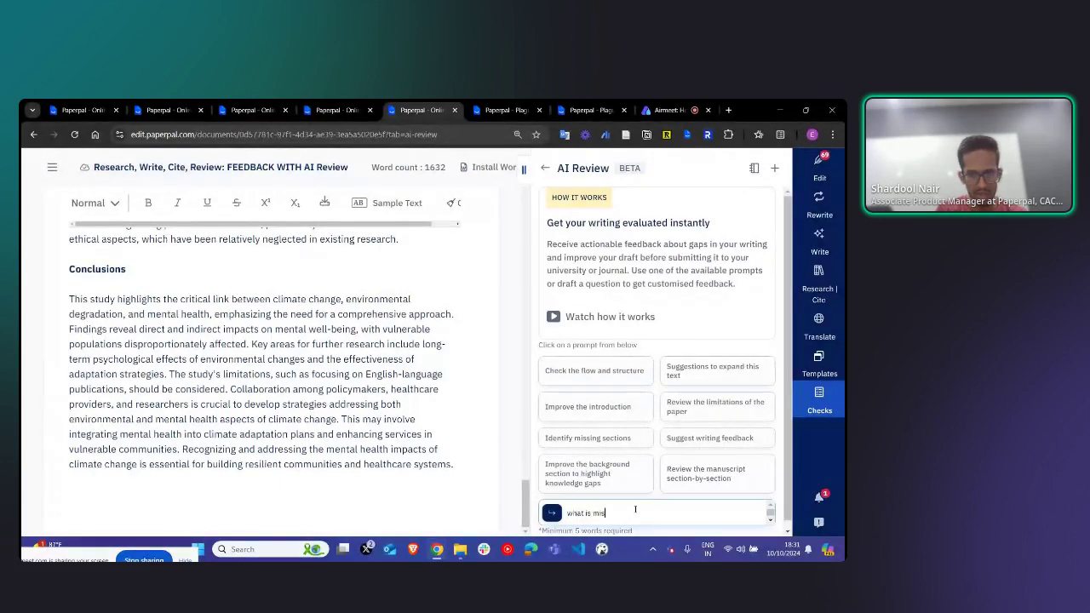
{"action": "type", "text": "sing in my conclusio"}
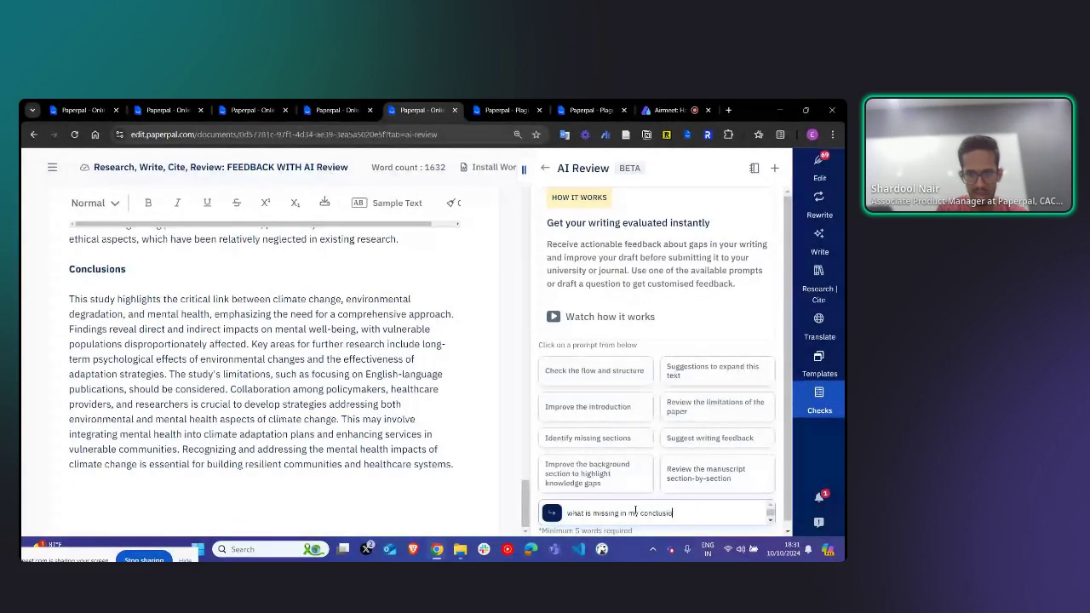
{"action": "type", "text": "n? what more "}
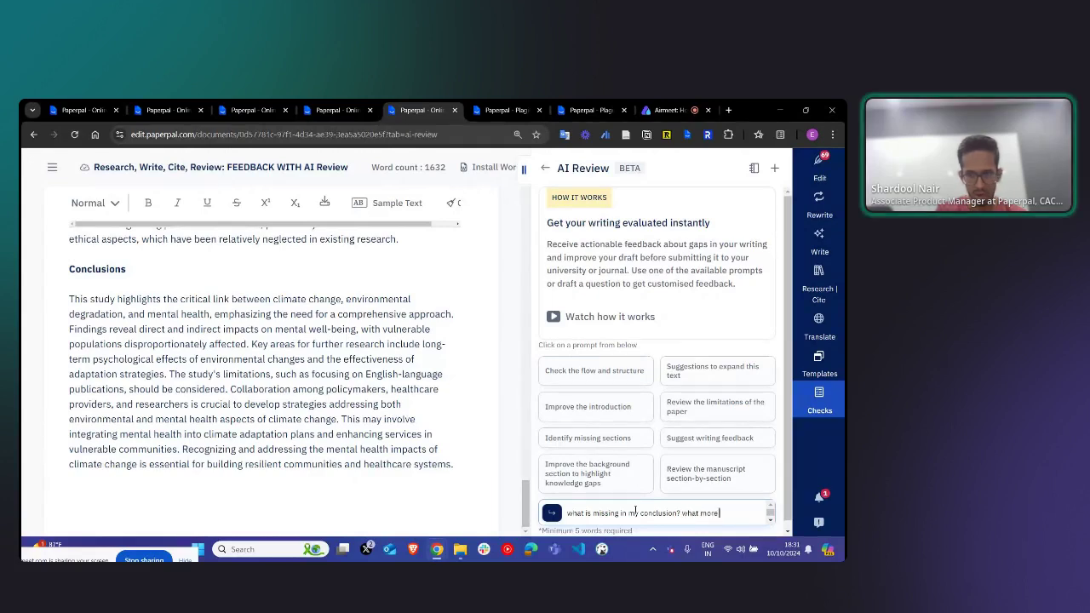
{"action": "type", "text": "should I add?"}
{"action": "key", "text": "Return"}
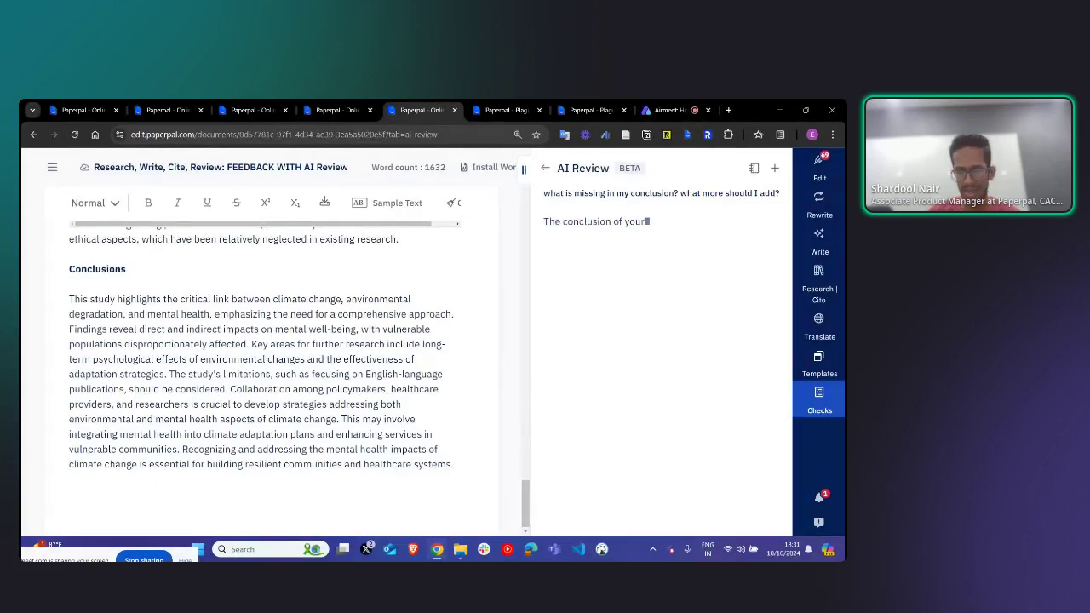
Step: Read through the AI Review feedback on the conclusion, expanding the details of Specific Research Gaps and Questions
{"action": "scroll", "coordinate": [315, 376], "scroll_direction": "up", "scroll_amount": 4}
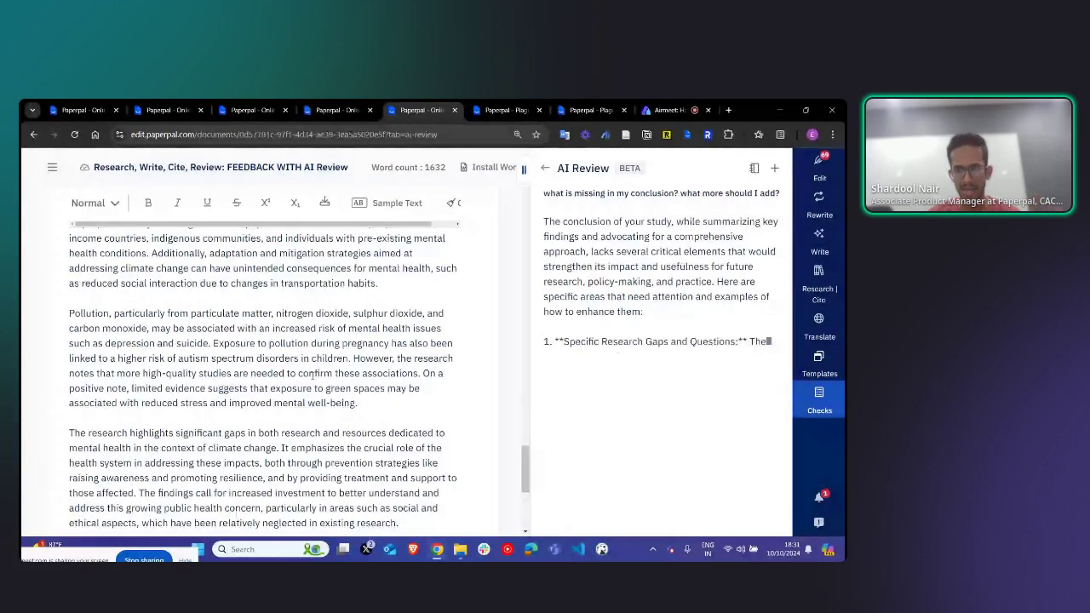
{"action": "scroll", "coordinate": [313, 376], "scroll_direction": "up", "scroll_amount": 4}
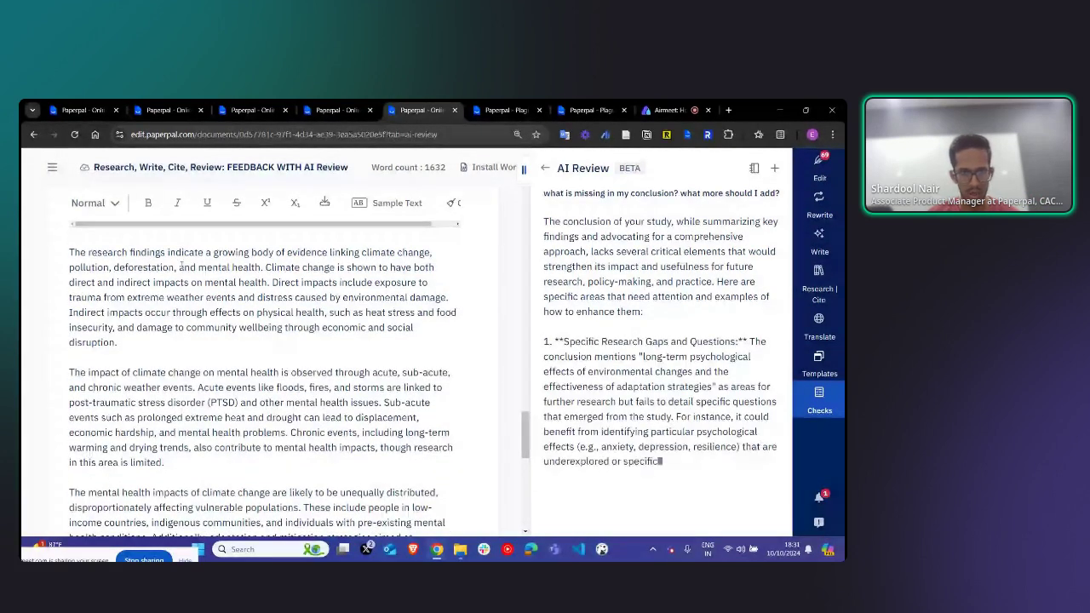
{"action": "scroll", "coordinate": [182, 267], "scroll_direction": "down", "scroll_amount": 8}
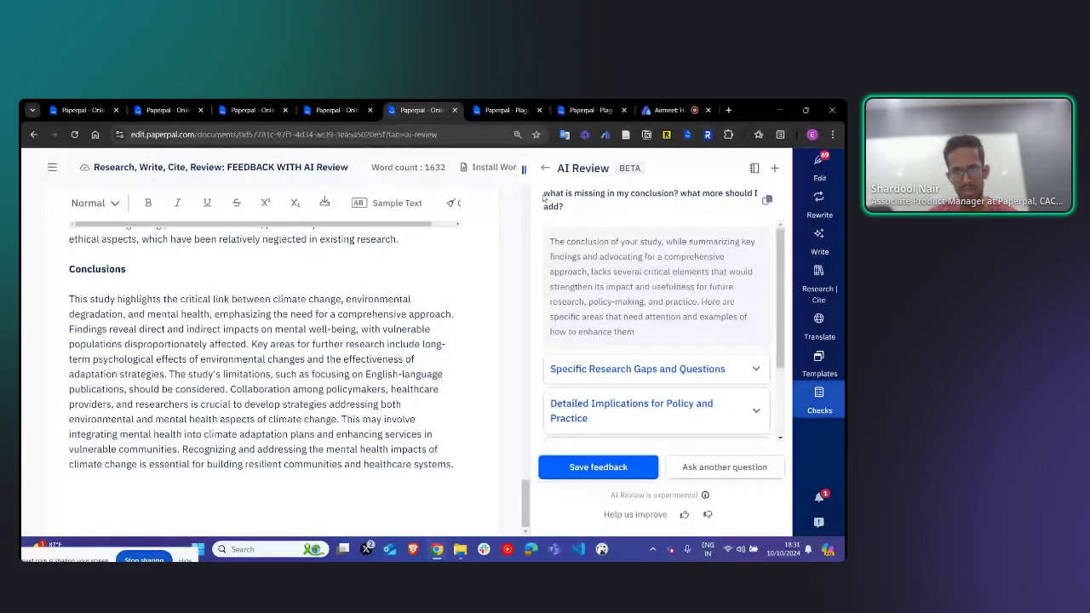
{"action": "left_click_drag", "start_coordinate": [544, 192], "coordinate": [569, 206]}
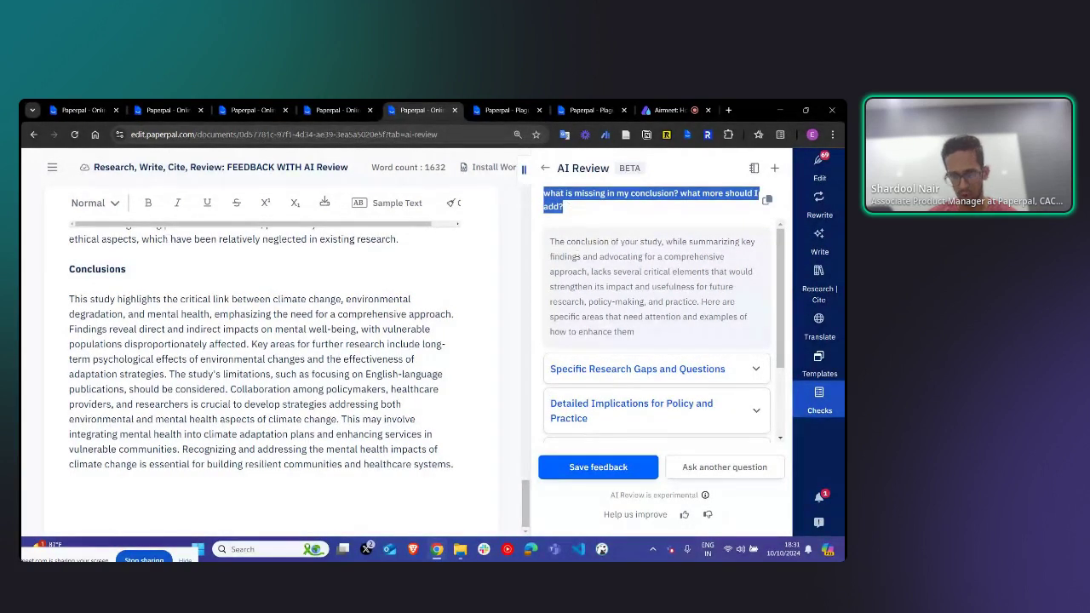
{"action": "left_click", "coordinate": [569, 207]}
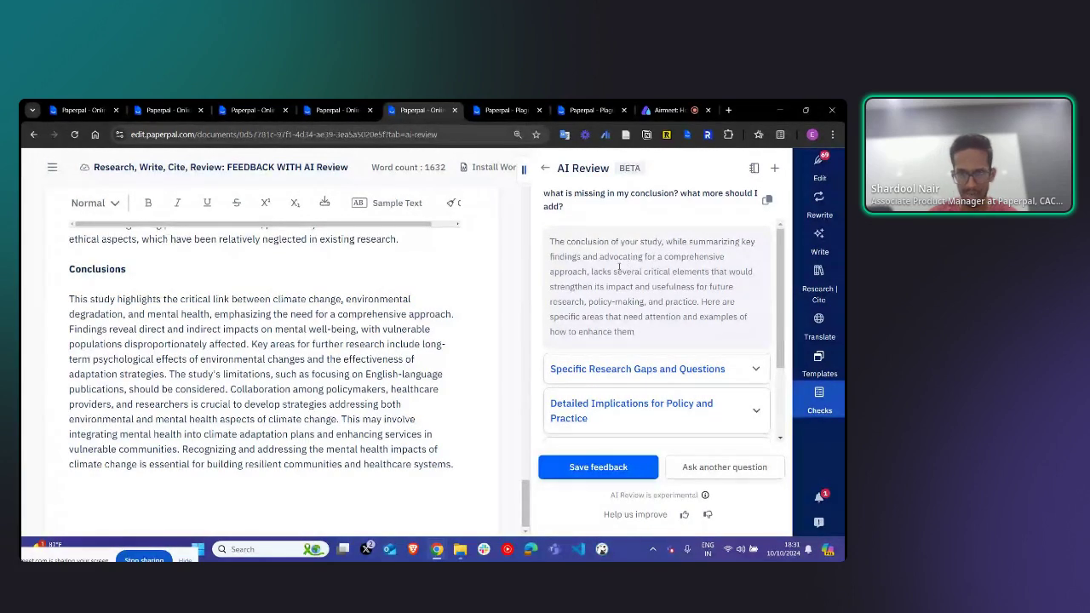
{"action": "left_click_drag", "start_coordinate": [591, 272], "coordinate": [641, 272]}
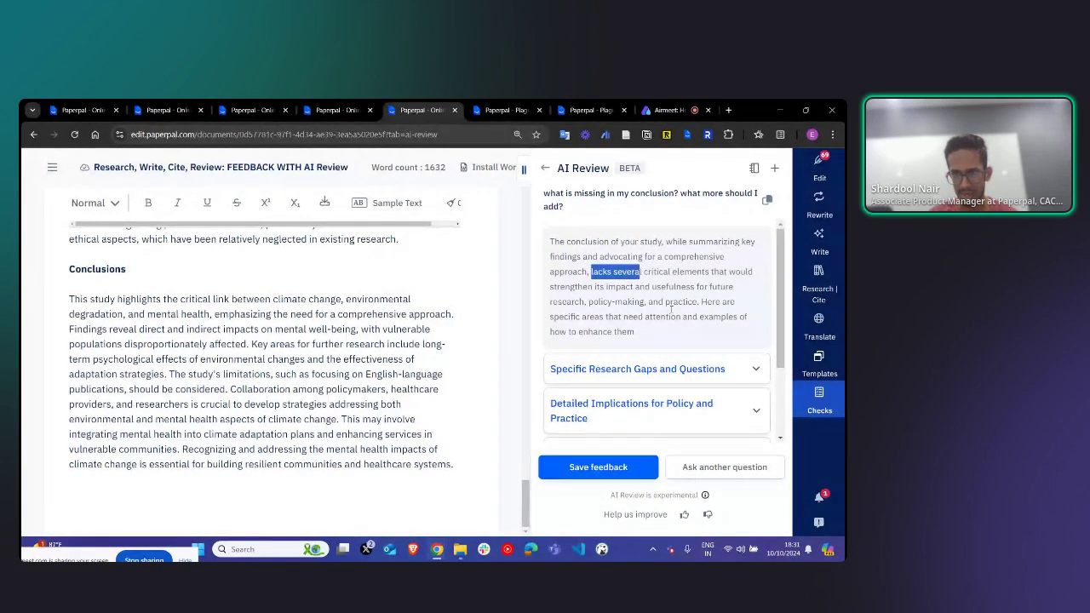
{"action": "scroll", "coordinate": [609, 329], "scroll_direction": "down", "scroll_amount": 1}
{"action": "scroll", "coordinate": [609, 330], "scroll_direction": "down", "scroll_amount": 3}
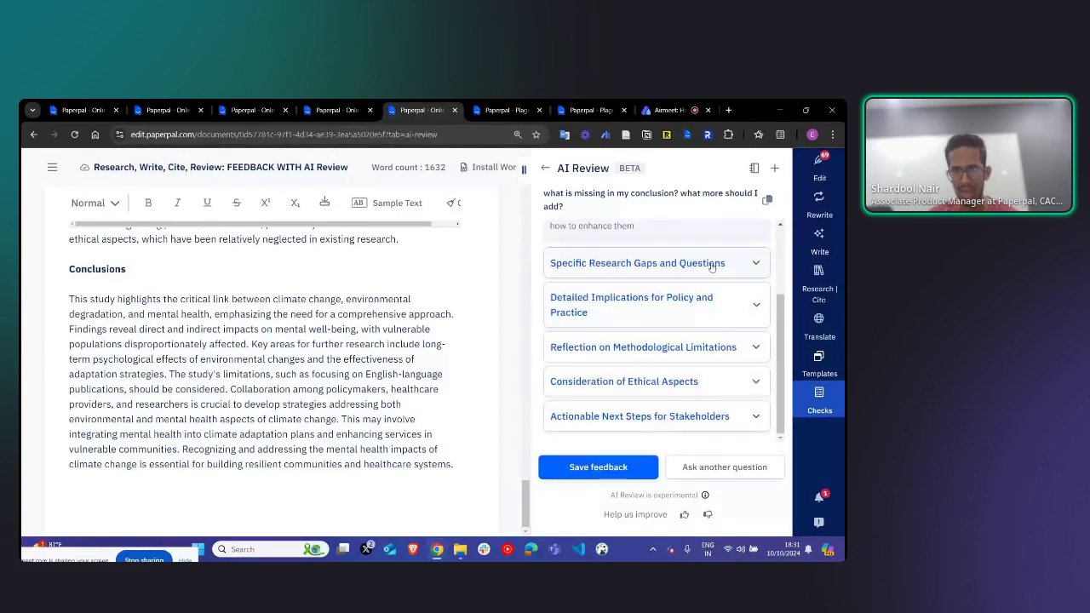
{"action": "left_click", "coordinate": [754, 265]}
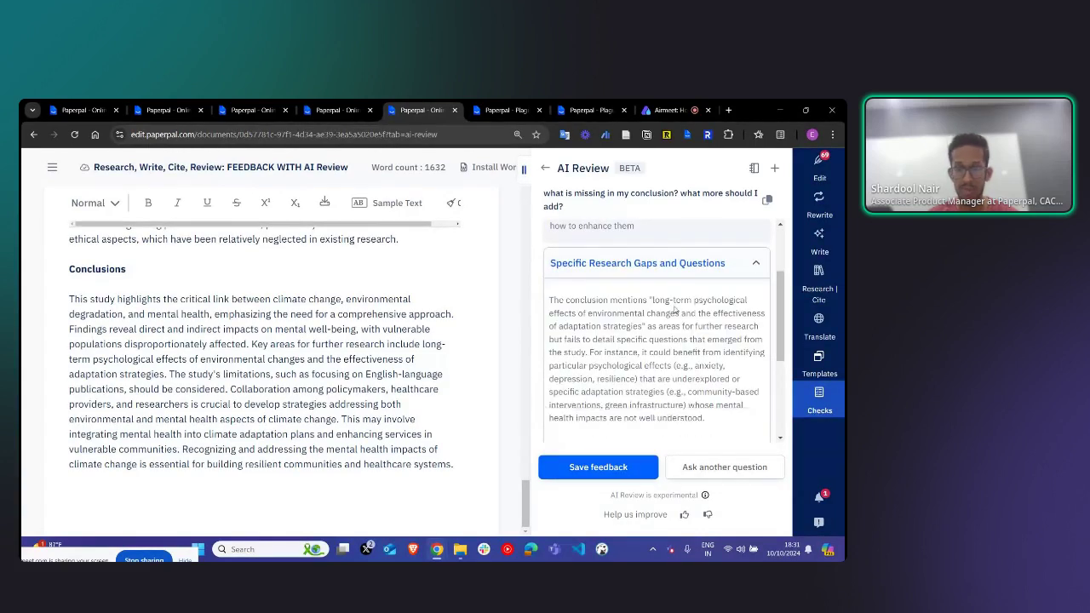
{"action": "scroll", "coordinate": [650, 316], "scroll_direction": "down", "scroll_amount": 1}
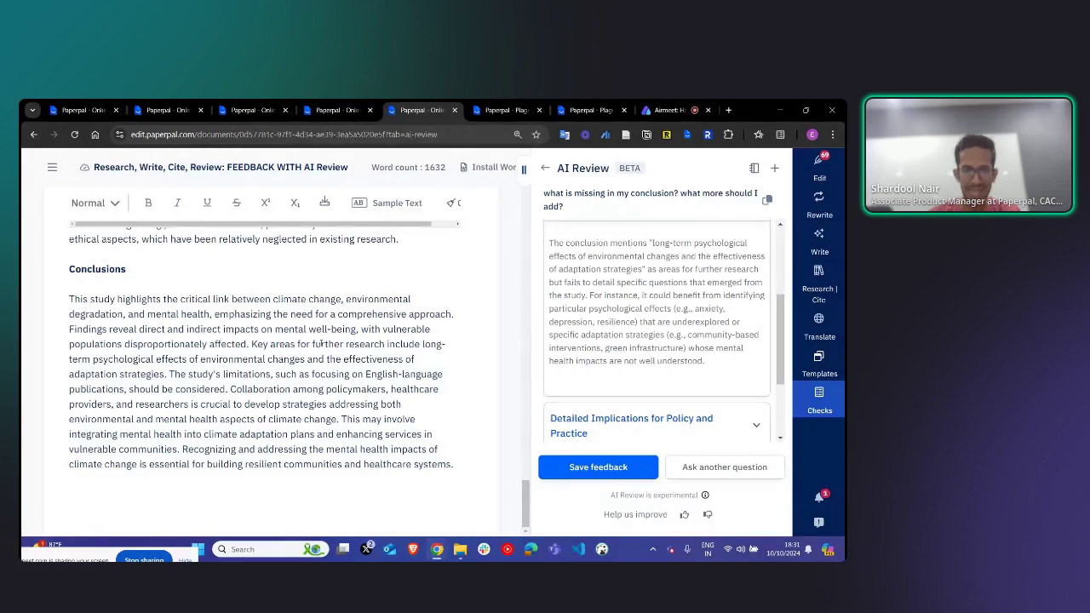
{"action": "scroll", "coordinate": [725, 348], "scroll_direction": "up", "scroll_amount": 3}
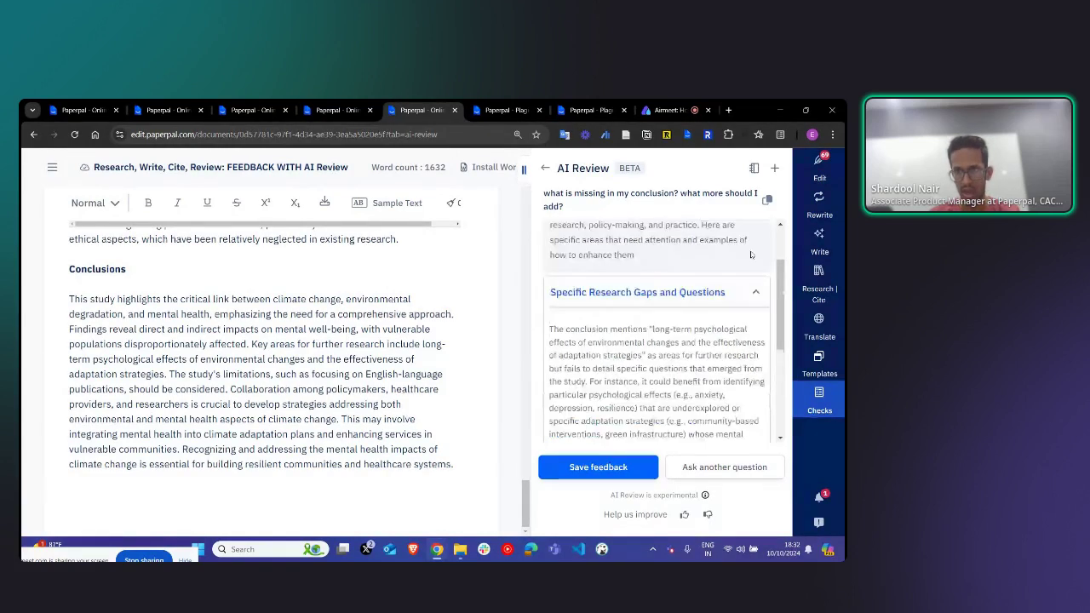
Step: Save the conclusion feedback, view the earlier saved feedback "is my conclusion appropriate? what is missing?", and return to the list of checks
{"action": "left_click", "coordinate": [601, 468]}
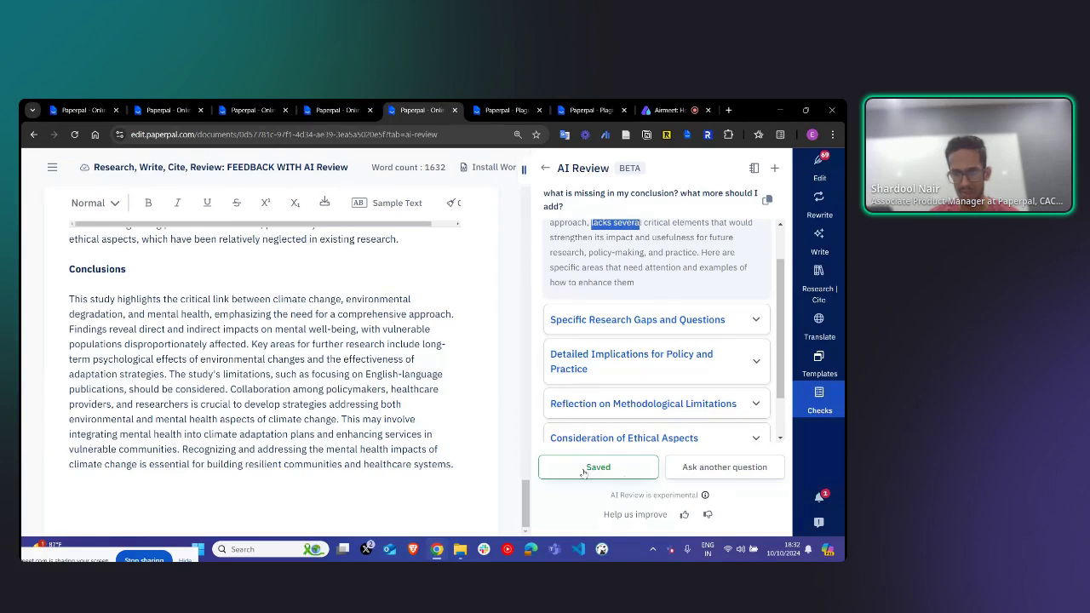
{"action": "left_click", "coordinate": [754, 168]}
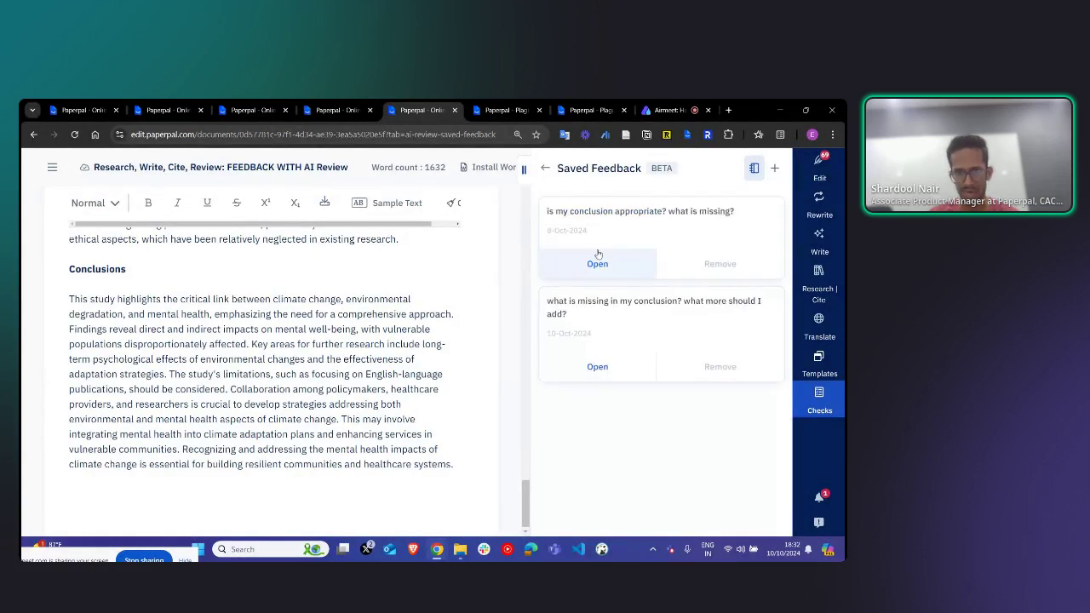
{"action": "left_click", "coordinate": [597, 263]}
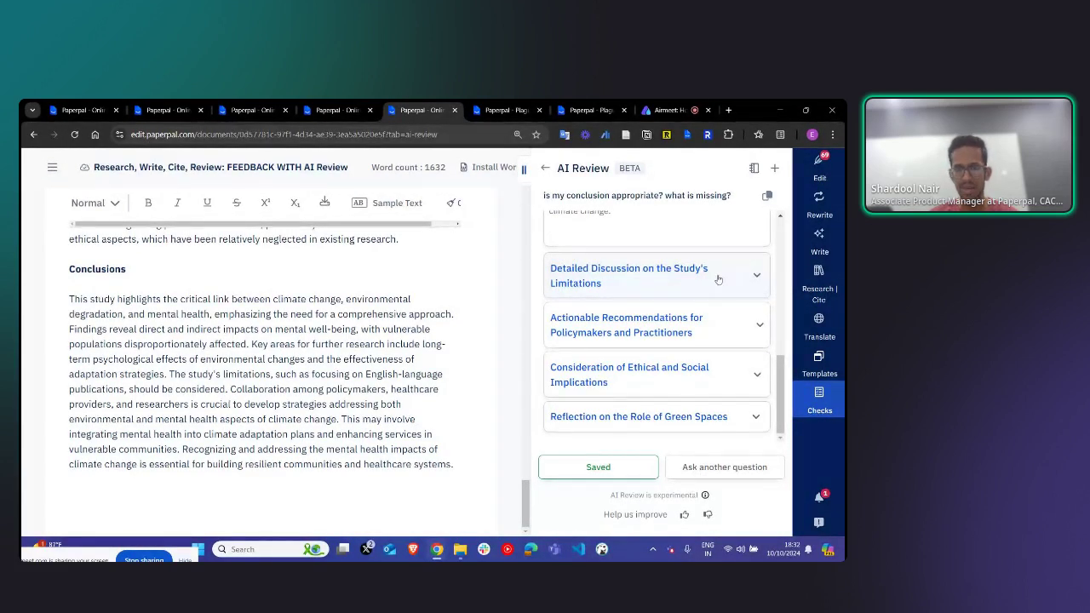
{"action": "left_click", "coordinate": [545, 170]}
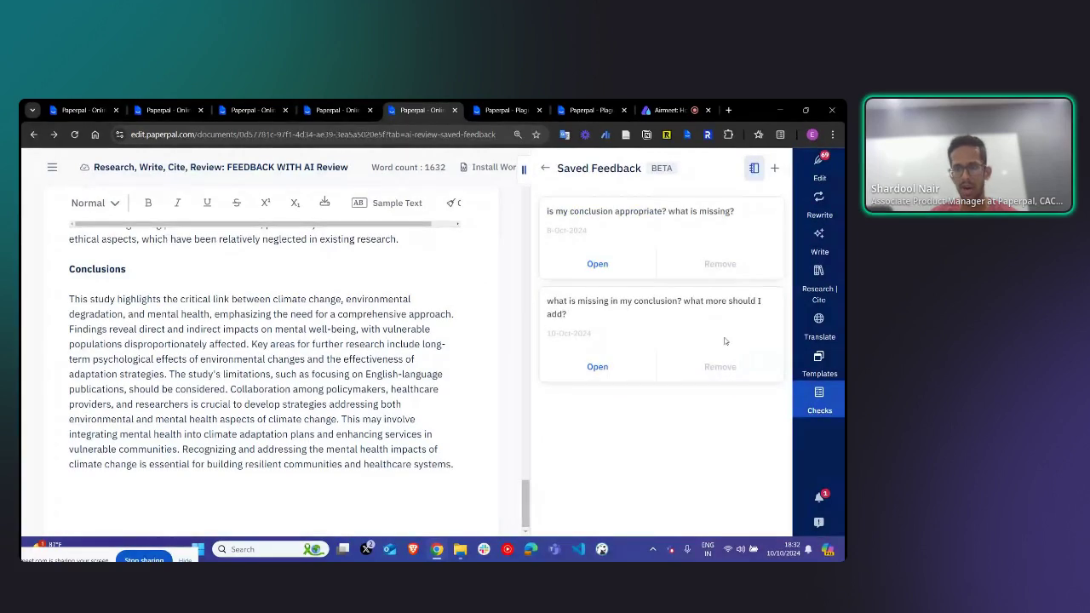
{"action": "left_click", "coordinate": [820, 397]}
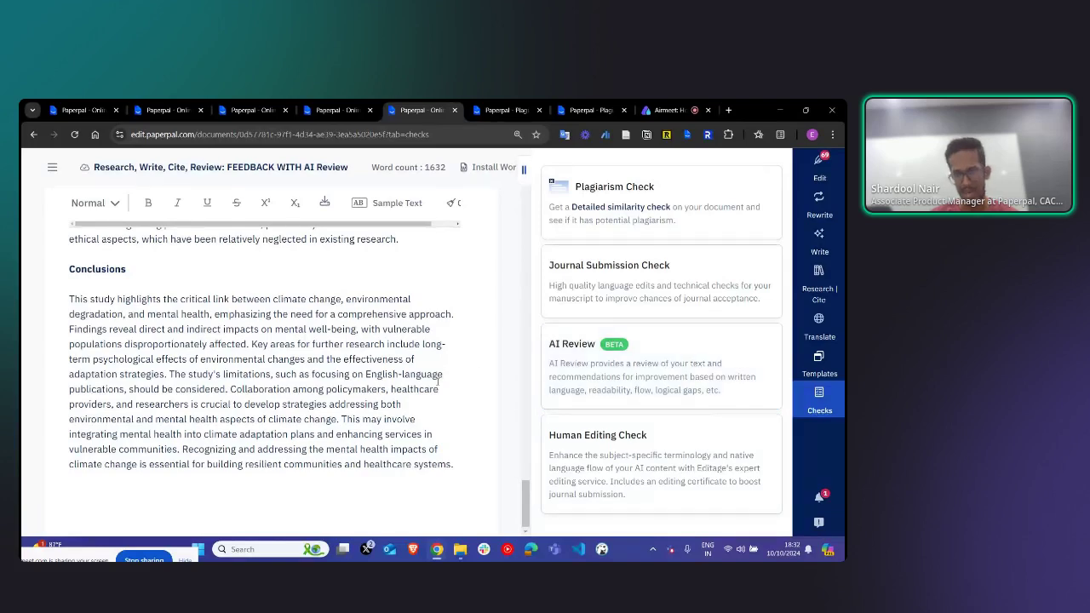
{"action": "scroll", "coordinate": [438, 383], "scroll_direction": "up", "scroll_amount": 10}
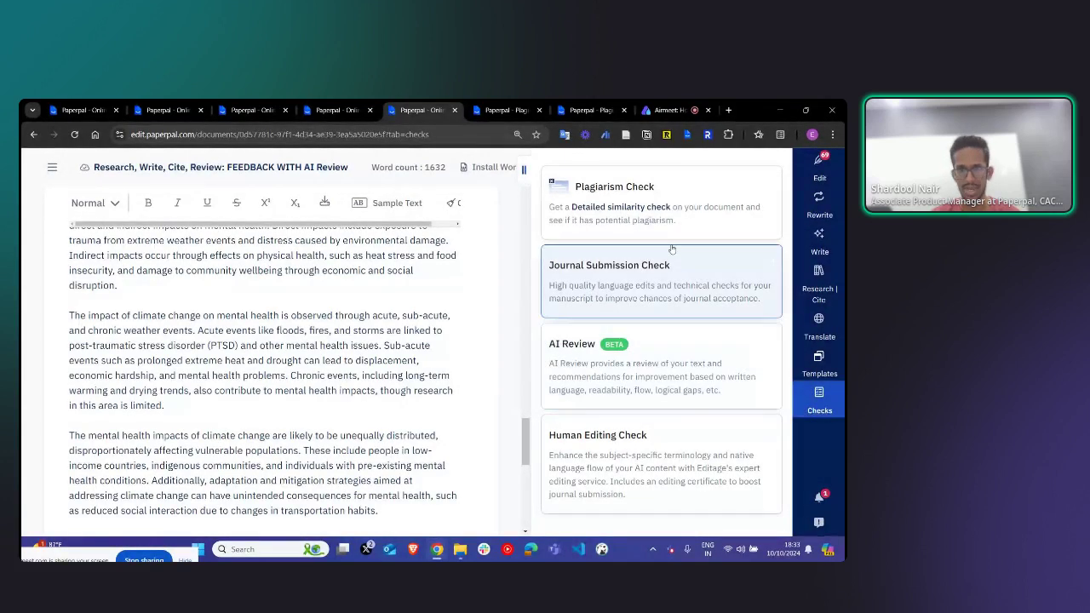
Step: Switch to the Plagiarism Check page and look over its file upload area, word allowance and previous checks
{"action": "left_click", "coordinate": [511, 108]}
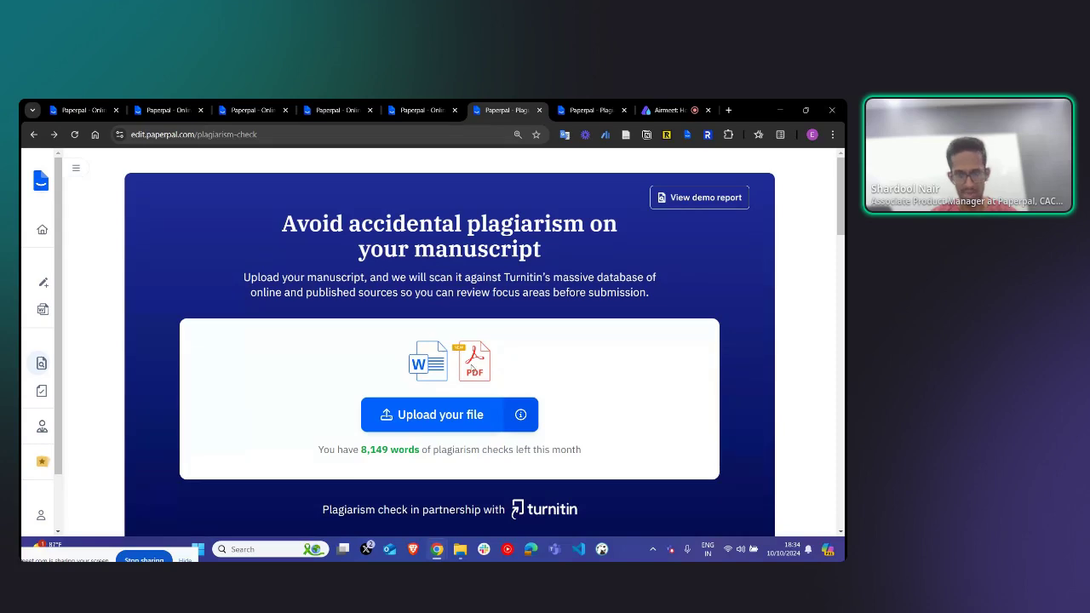
{"action": "scroll", "coordinate": [451, 341], "scroll_direction": "down", "scroll_amount": 3}
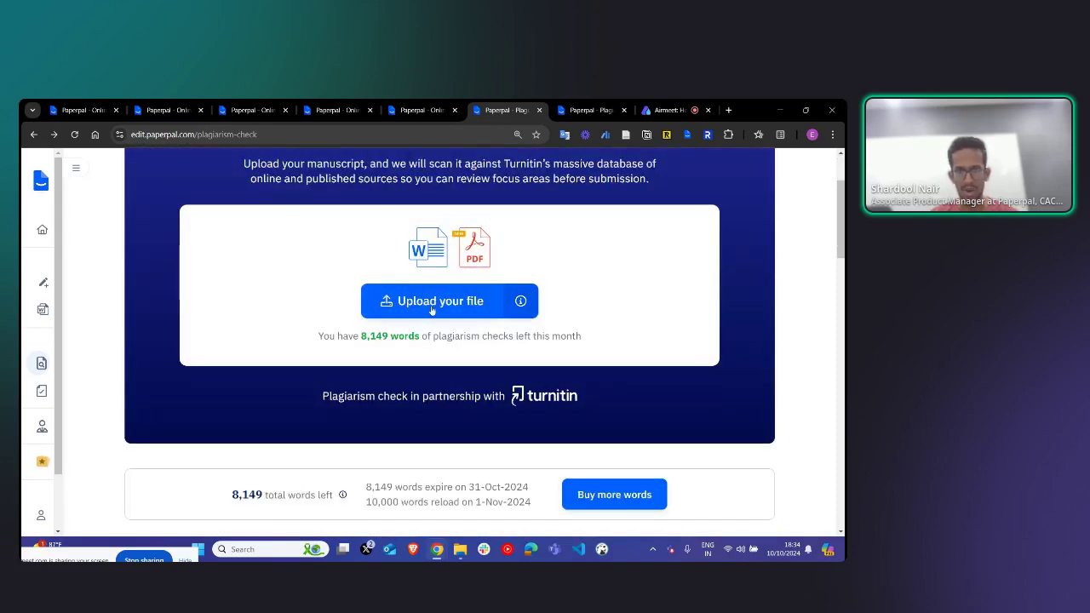
{"action": "scroll", "coordinate": [486, 366], "scroll_direction": "up", "scroll_amount": 1}
{"action": "scroll", "coordinate": [486, 366], "scroll_direction": "up", "scroll_amount": 1}
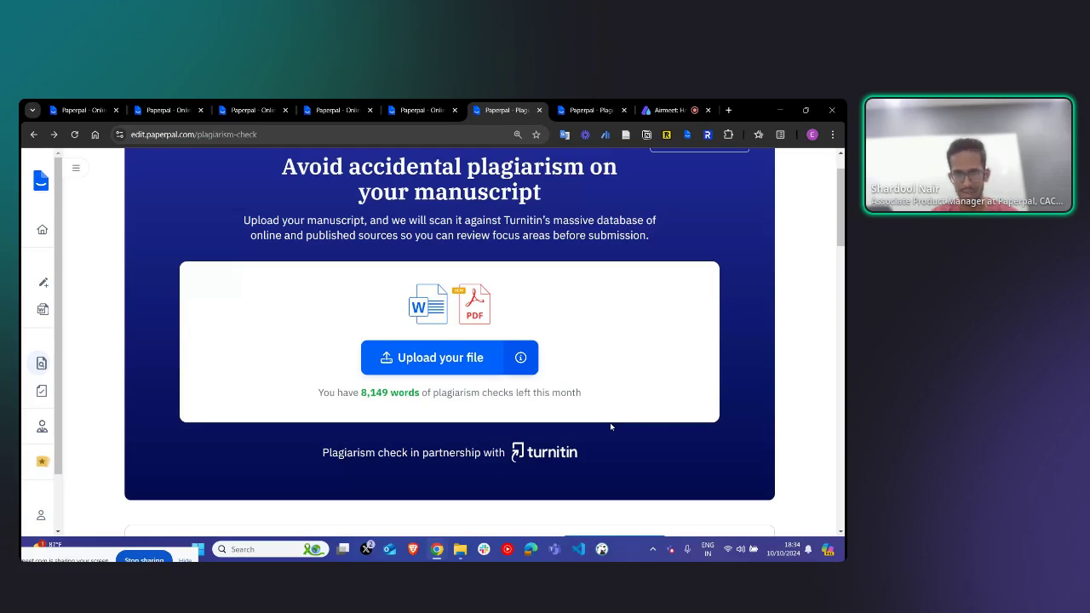
{"action": "scroll", "coordinate": [609, 421], "scroll_direction": "up", "scroll_amount": 1}
{"action": "scroll", "coordinate": [607, 420], "scroll_direction": "down", "scroll_amount": 6}
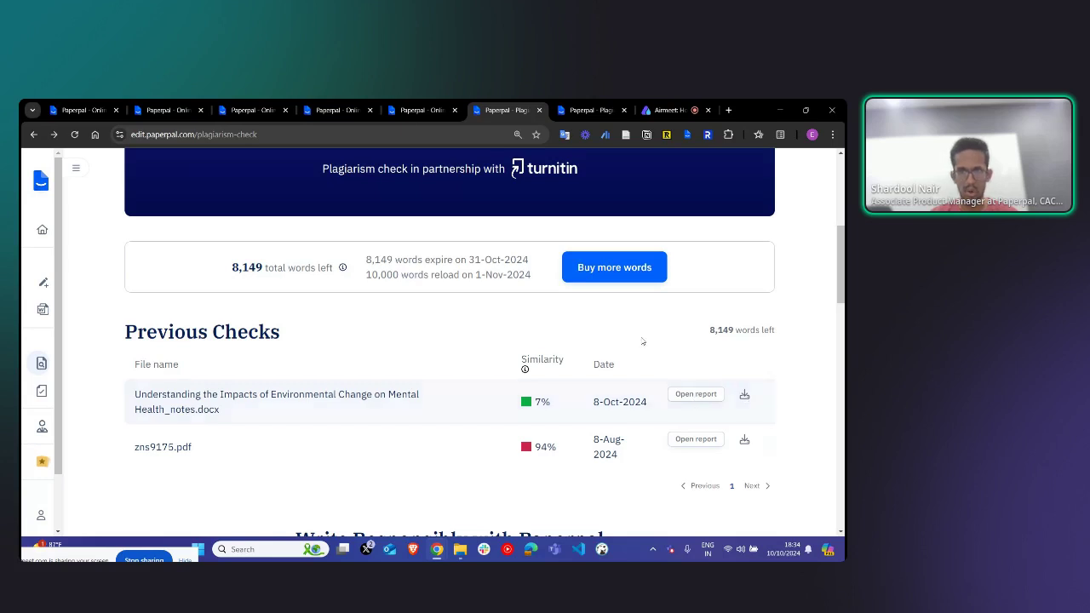
Step: Switch to the similarity report for "Understanding the Impacts of Environmental Change on Mental Health_notes.docx", inspect its source and exclusion filters, and return to the report
{"action": "left_click", "coordinate": [594, 109]}
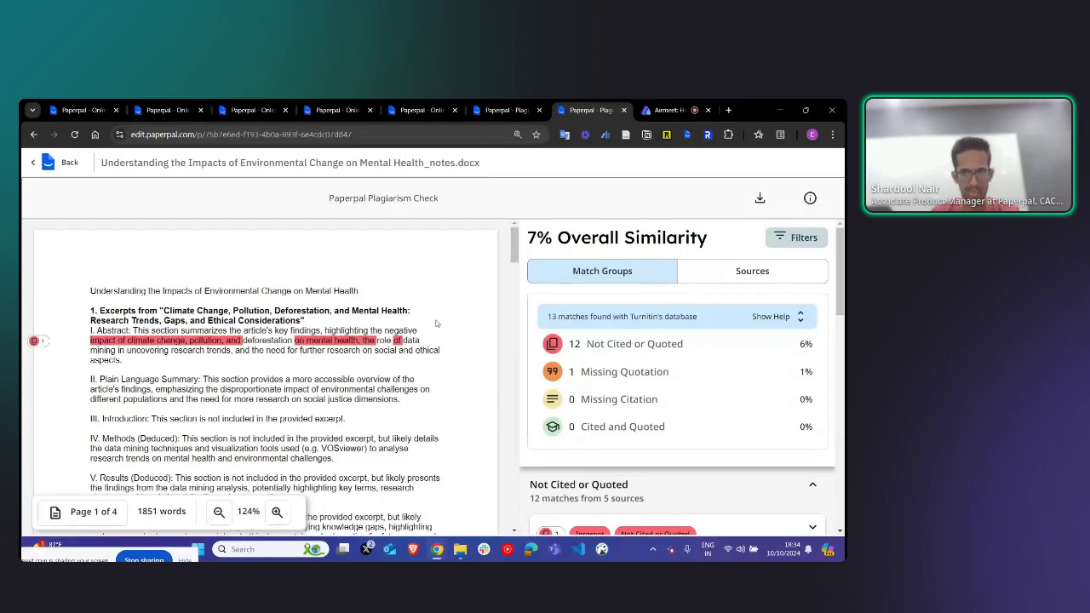
{"action": "left_click", "coordinate": [790, 239]}
{"action": "scroll", "coordinate": [610, 362], "scroll_direction": "down", "scroll_amount": 1}
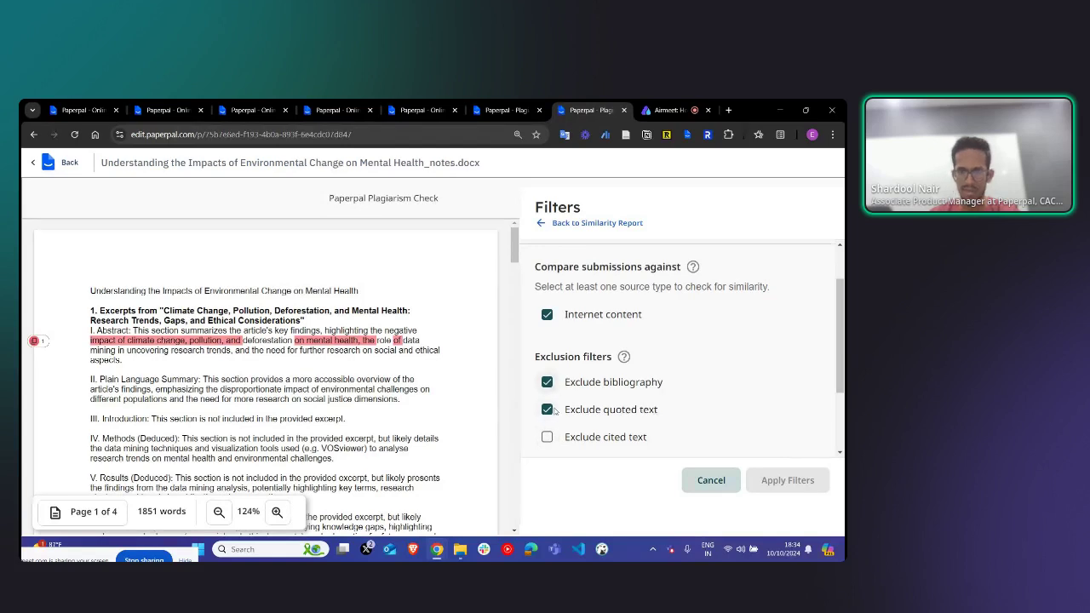
{"action": "left_click", "coordinate": [547, 227]}
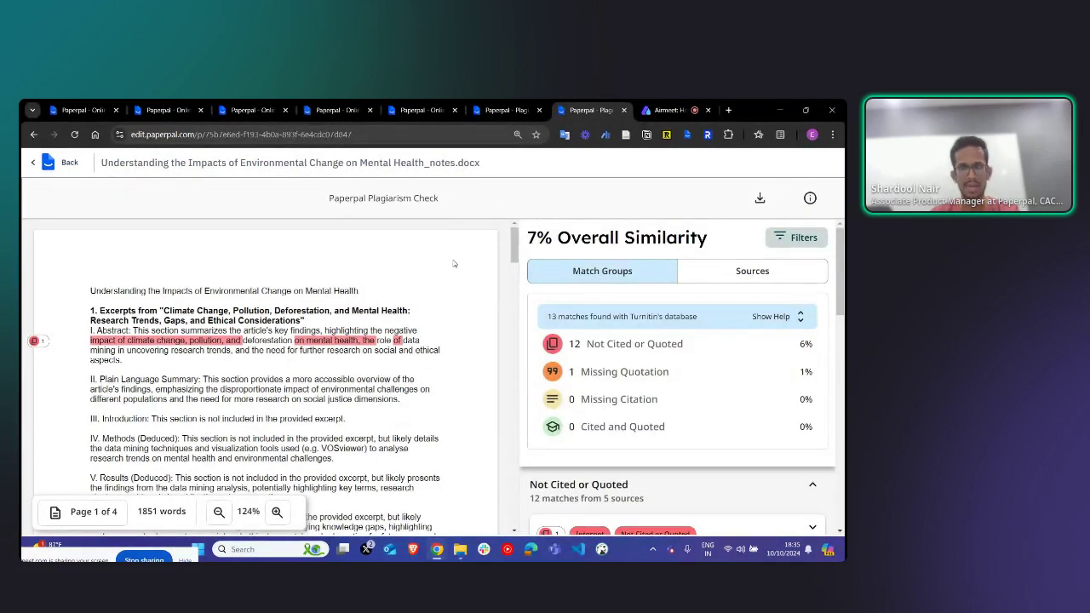